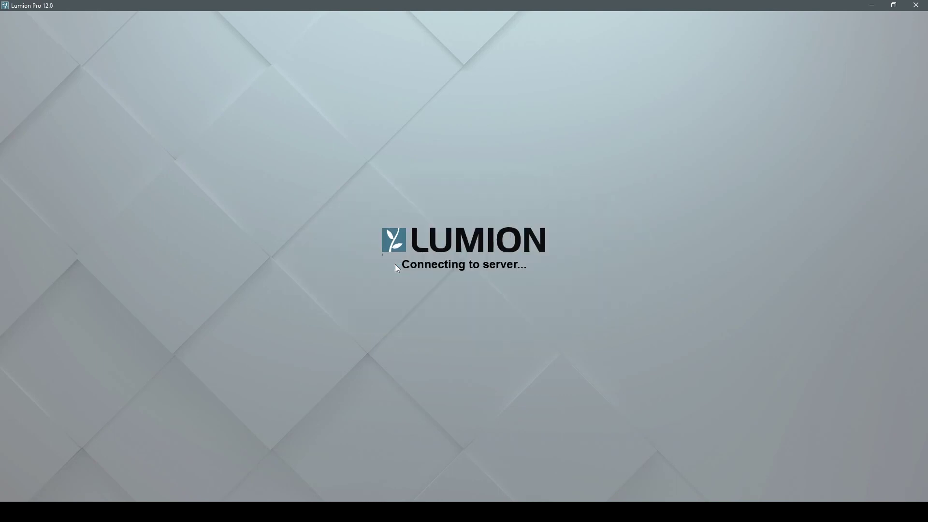
- Start a mountain-landscape project and import the SketchUp house, renaming the model 'vacation h'
left_click(375, 180)
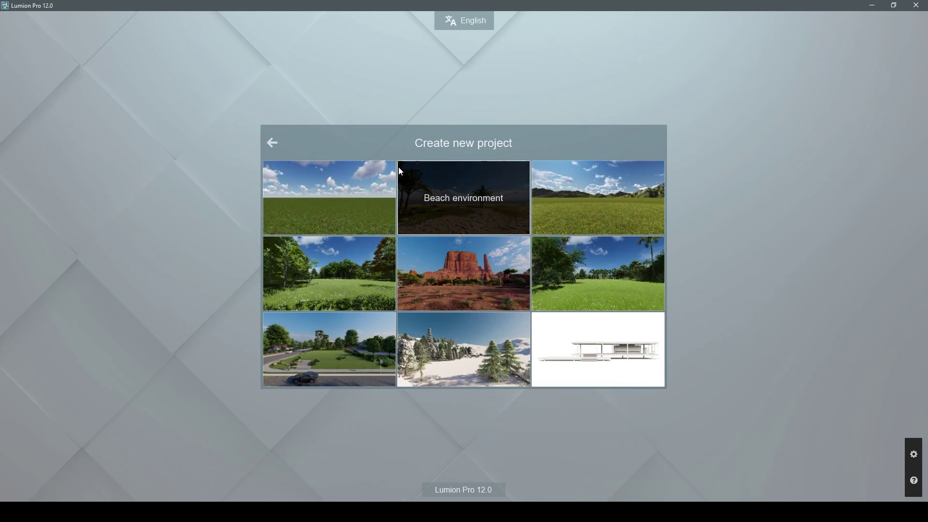
left_click(625, 204)
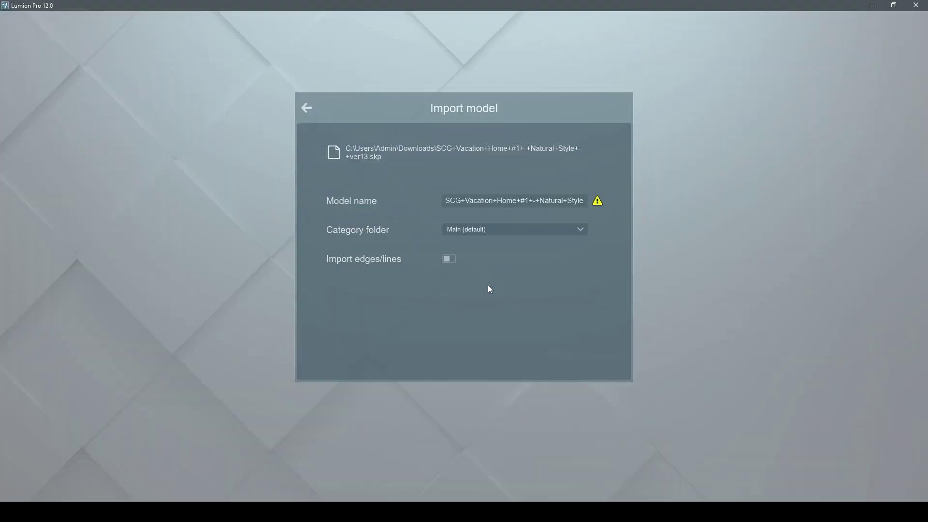
left_click(587, 201)
key("Caps_Lock")
type("vacation ")
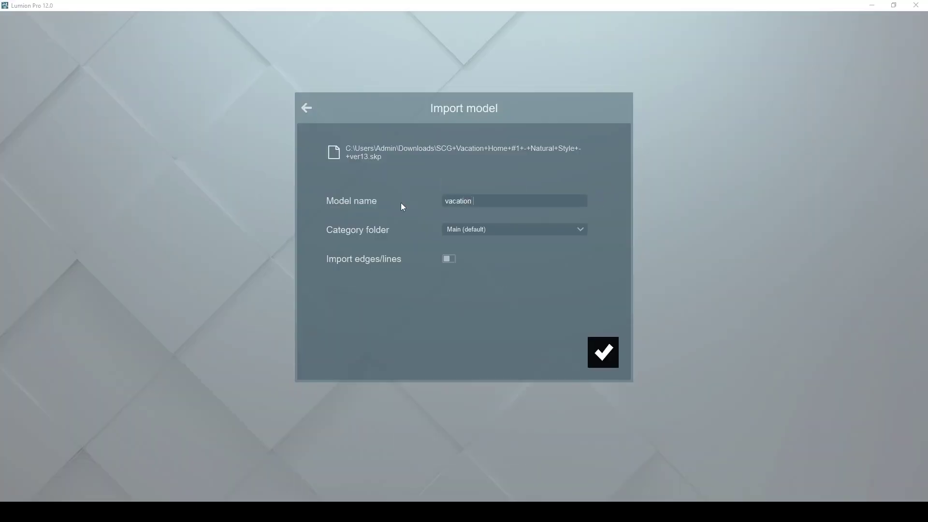
type("h")
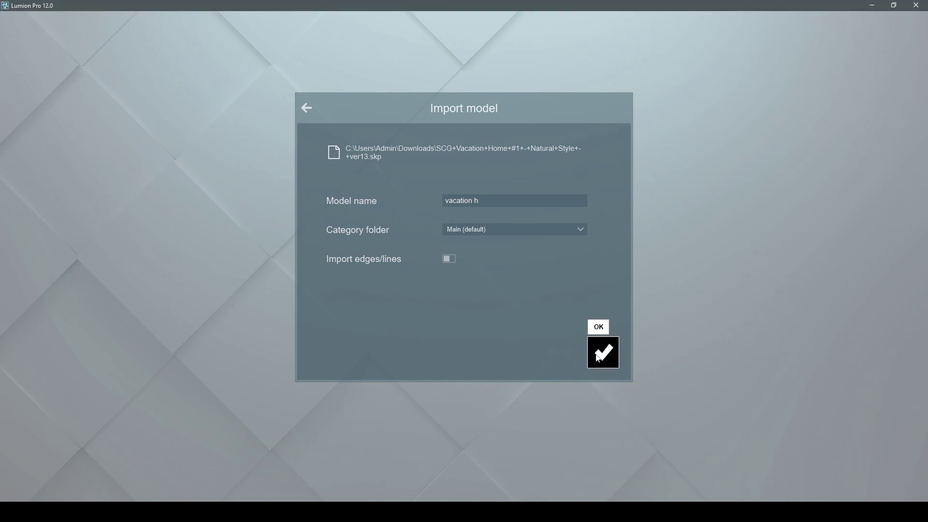
left_click(598, 344)
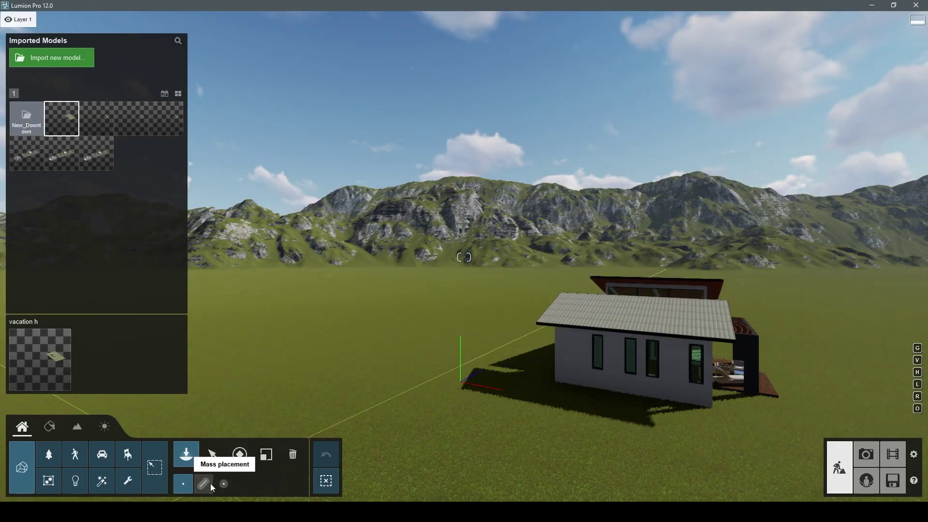
- Place the 'vacation h' model on the grass terrain and select it
left_click(213, 455)
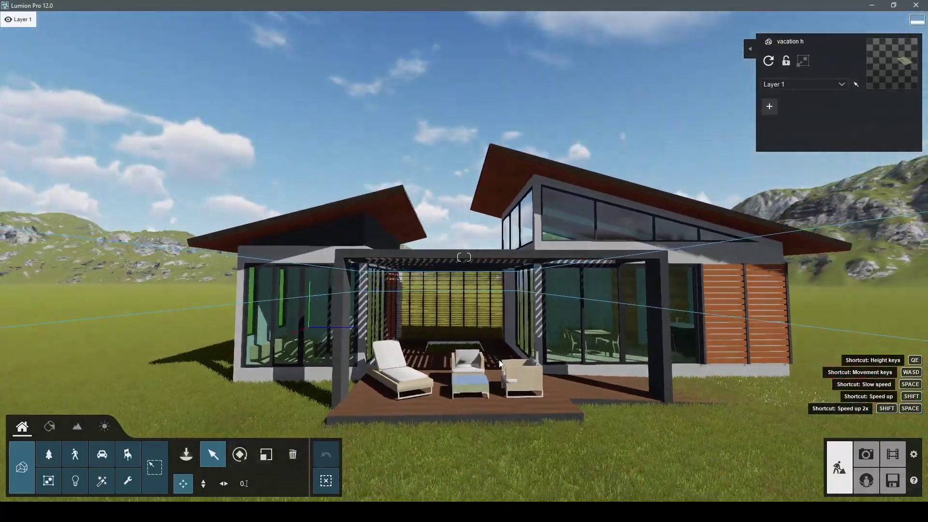
left_click(500, 361)
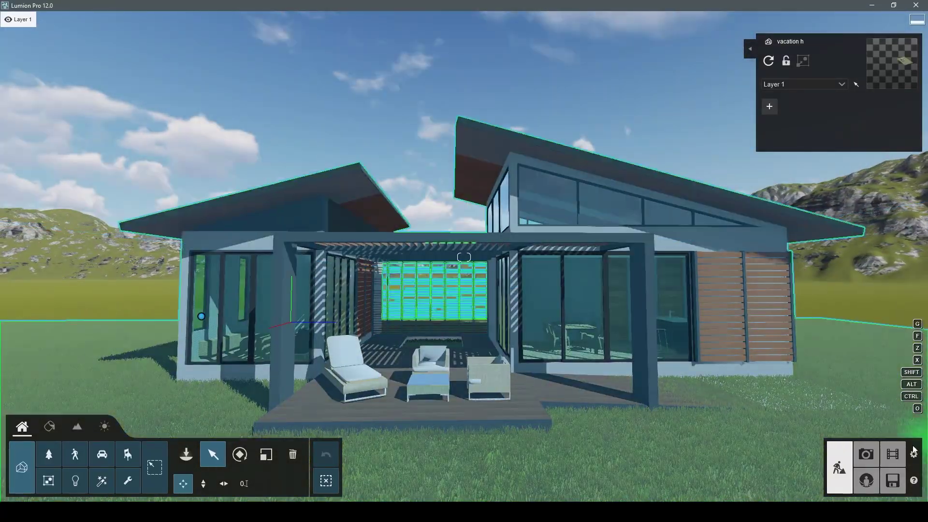
- Frame the house front in Photo mode with the Realistic style
left_click(865, 454)
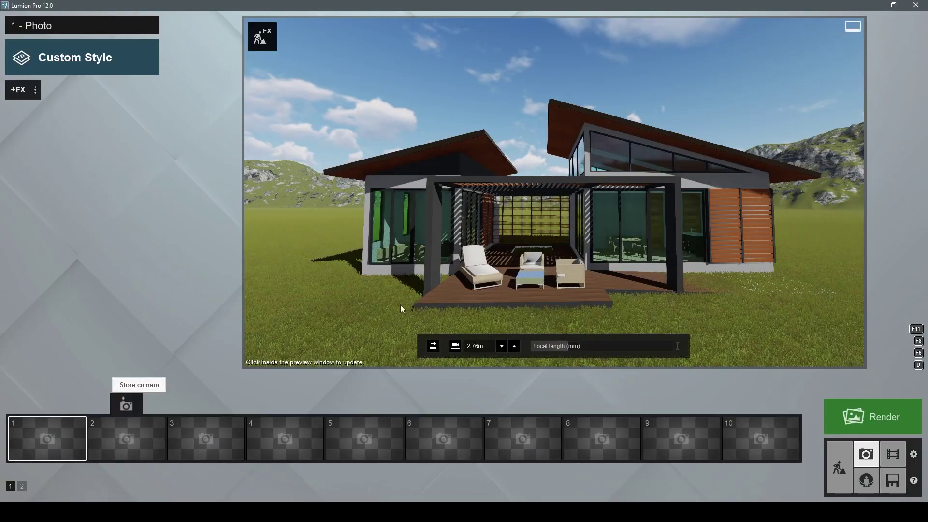
key("s")
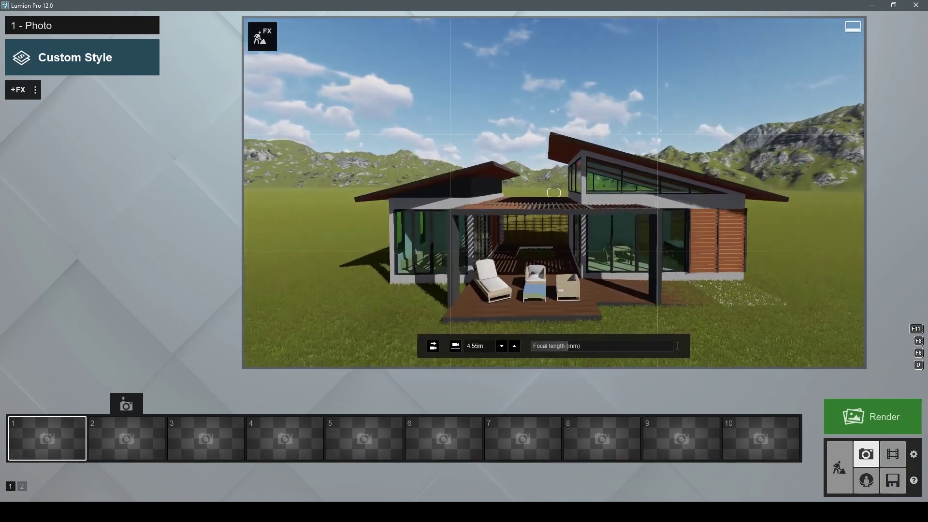
key("w")
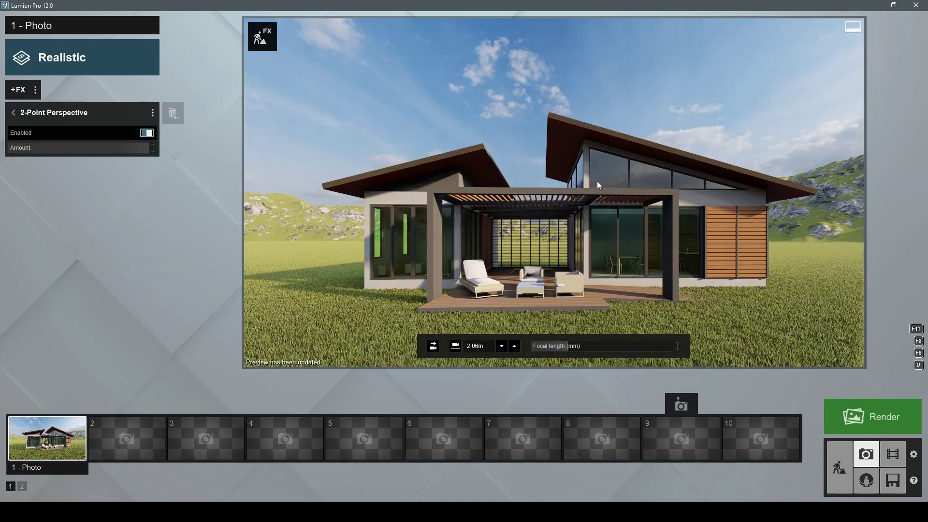
key("w")
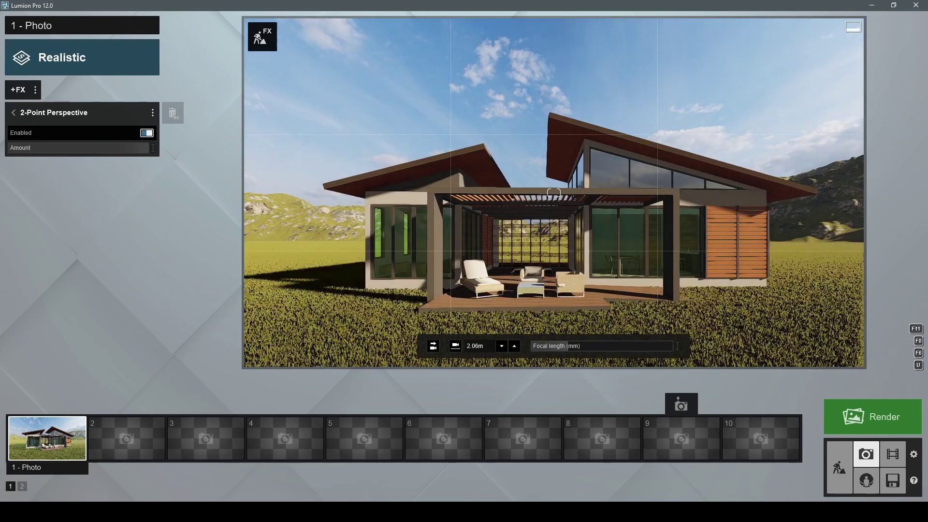
left_click(603, 186)
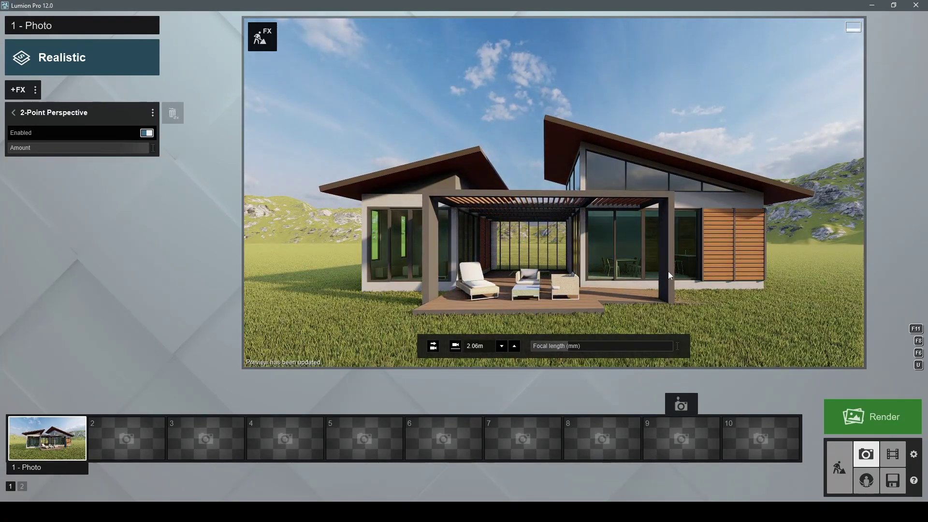
- Render the framed view as a 1920x1080 JPG photo
left_click(877, 426)
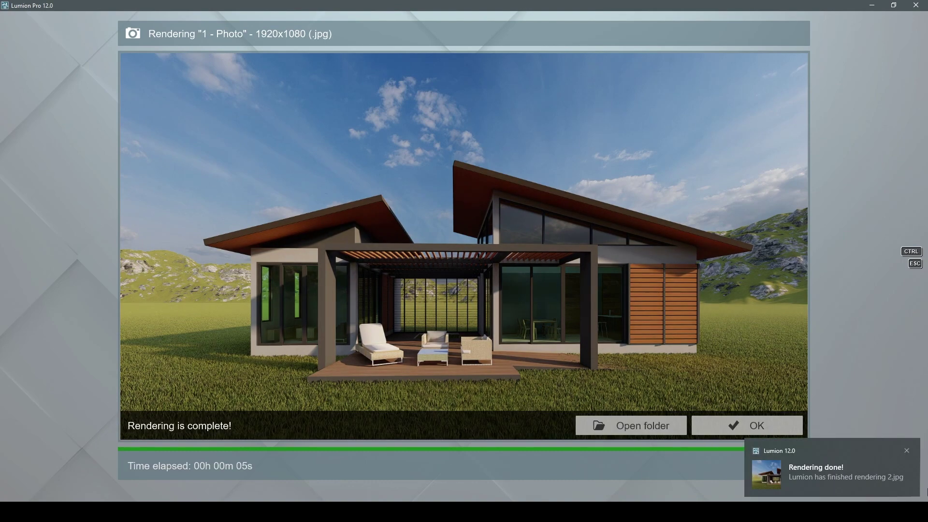
left_click(725, 424)
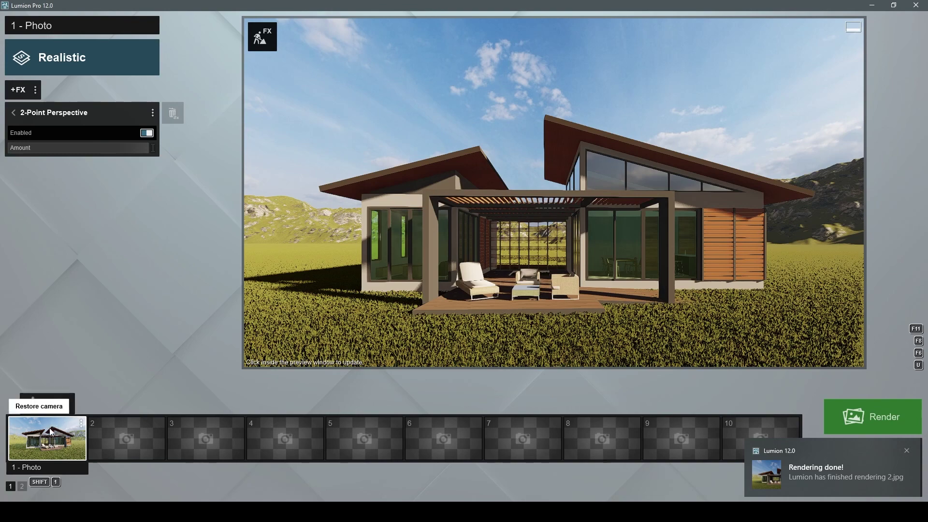
left_click(51, 432)
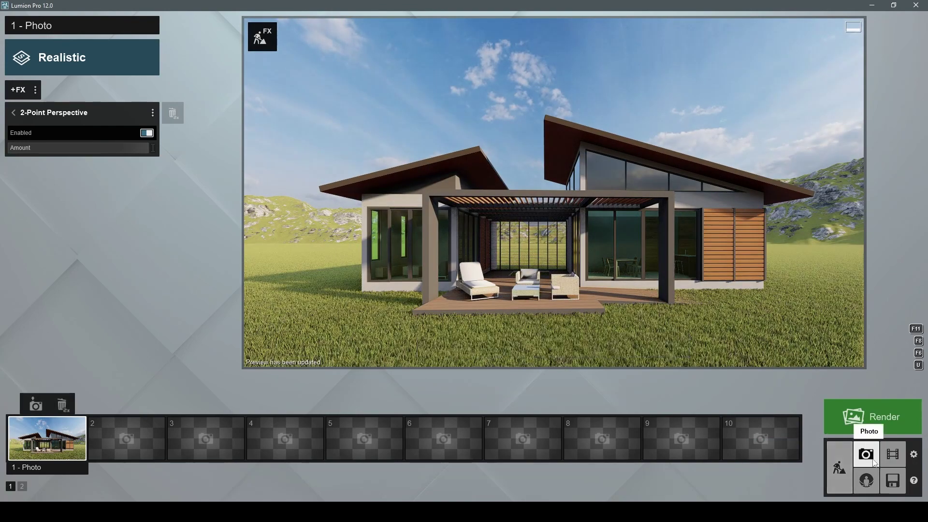
- Switch back to Build mode and start editing the house model's materials
left_click(840, 472)
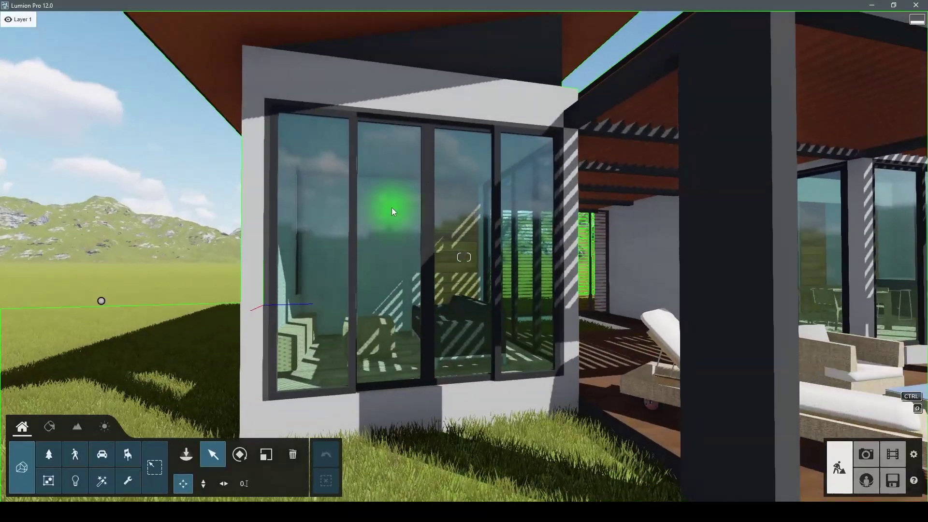
left_click(434, 224)
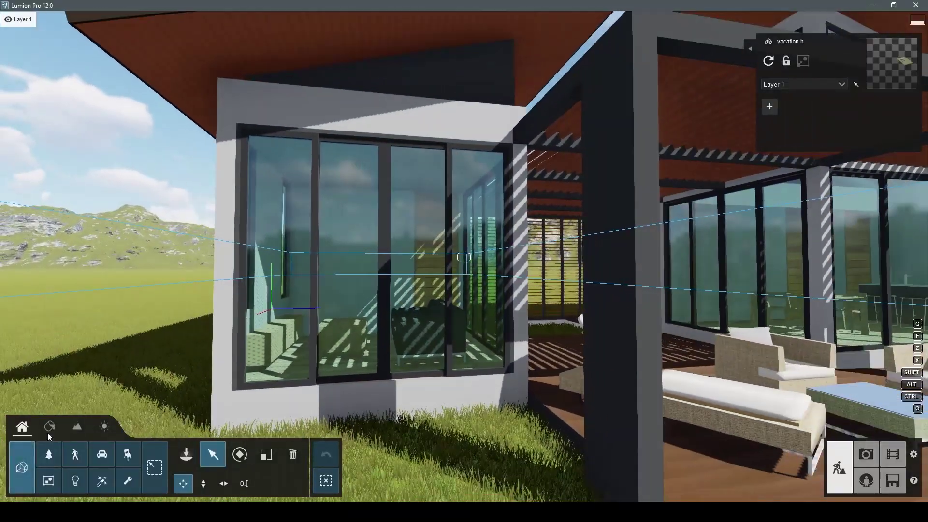
left_click(49, 427)
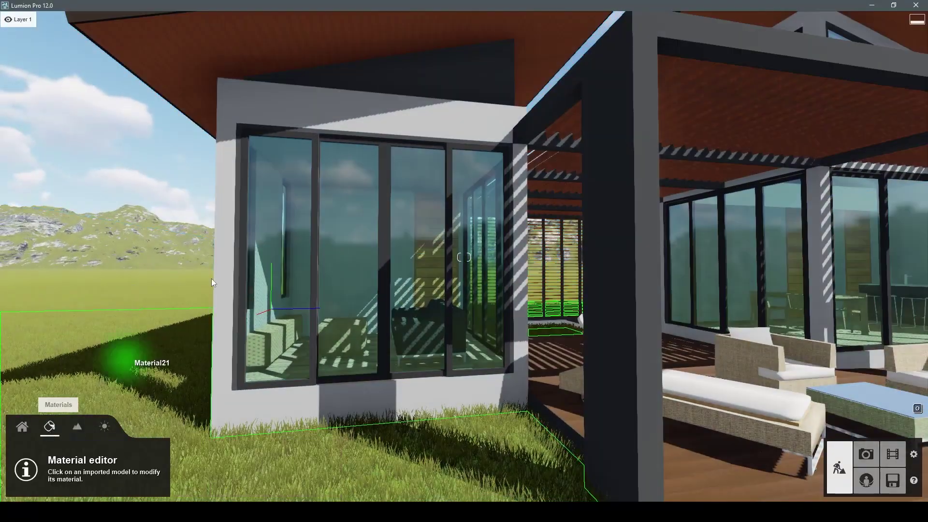
- Select the side window's pureglass material and close its settings
key("s")
key("w")
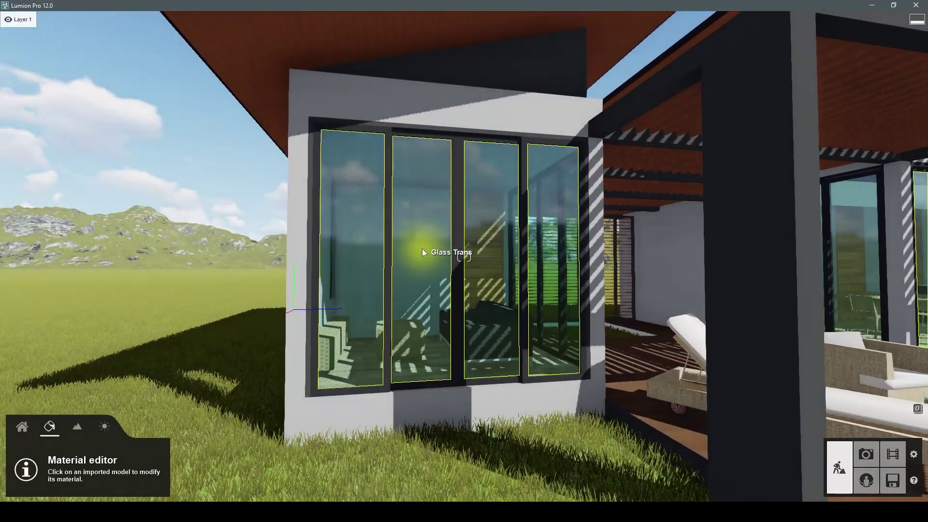
left_click(422, 249)
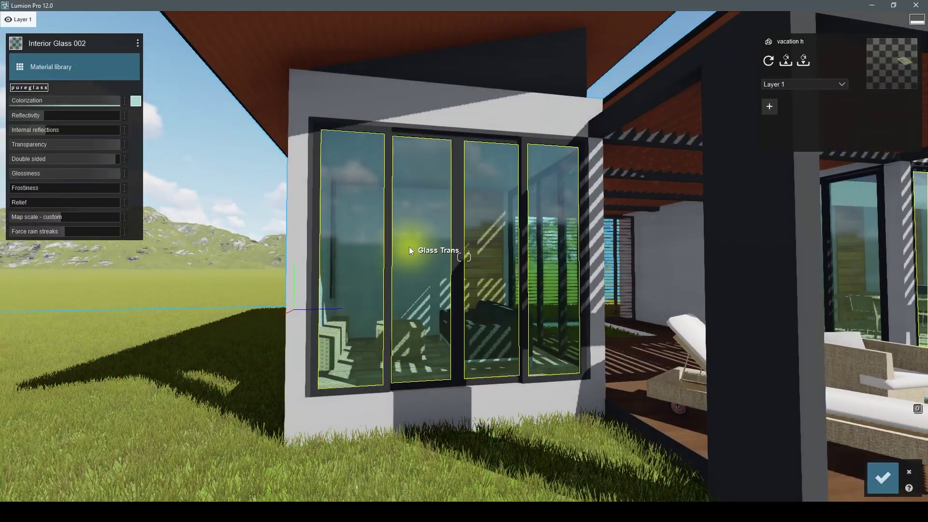
left_click(889, 479)
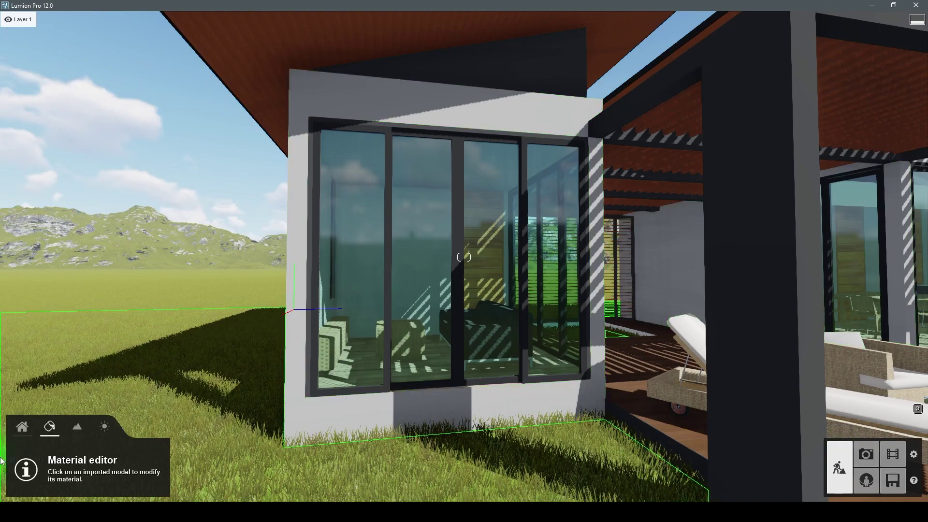
scroll(207, 246, "down", 2)
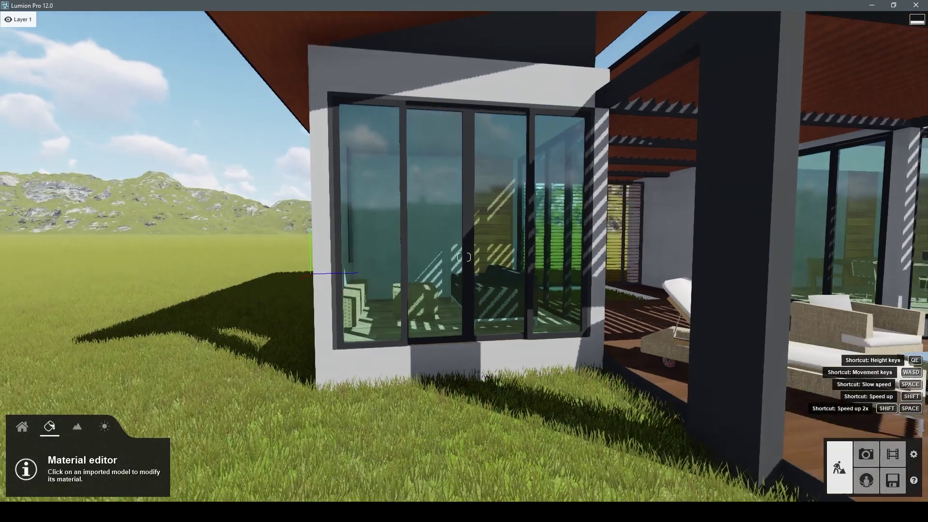
scroll(215, 241, "down", 5)
- Select the side window glass and browse the Indoor glass materials
left_click(628, 382)
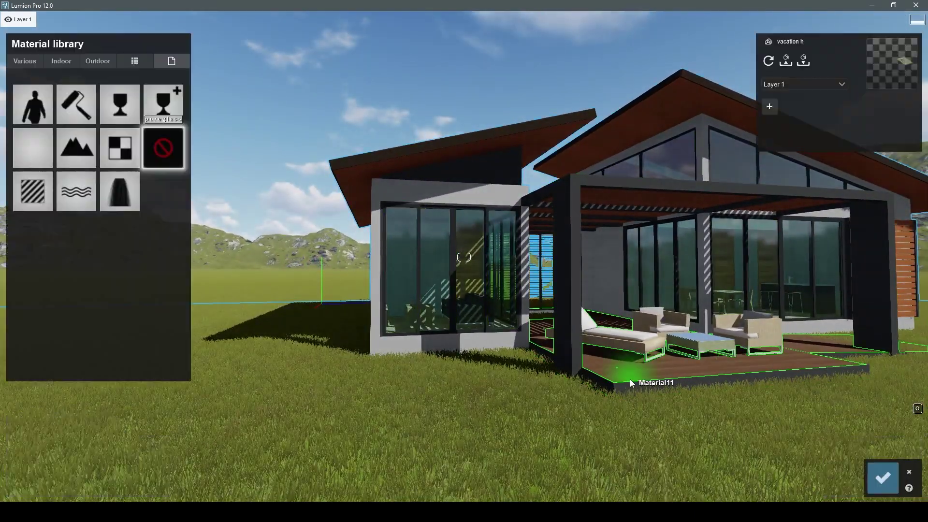
left_click(58, 60)
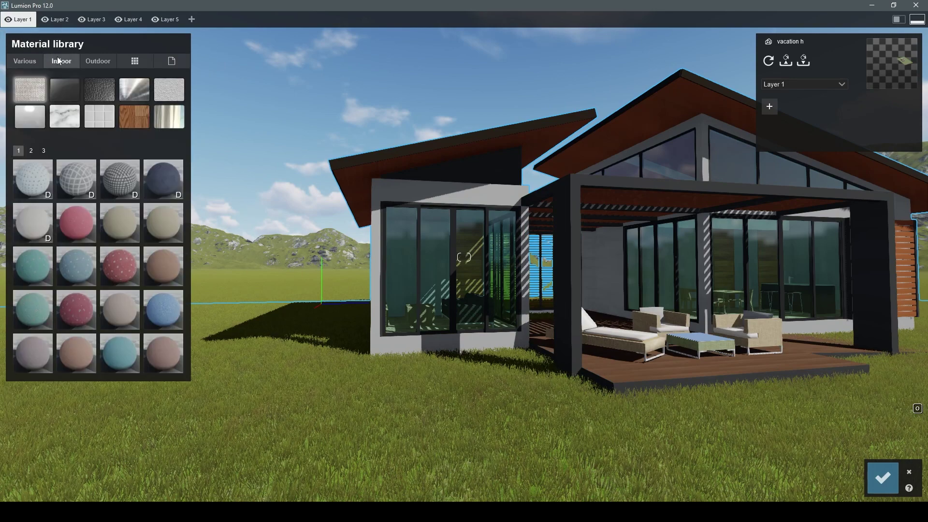
left_click(97, 60)
left_click(419, 238)
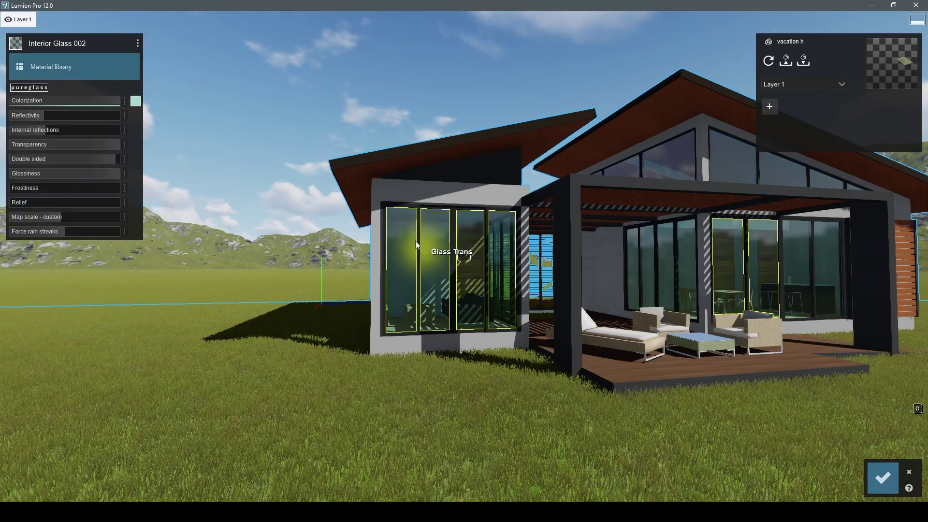
left_click(68, 67)
right_click_drag(460, 246, 436, 248)
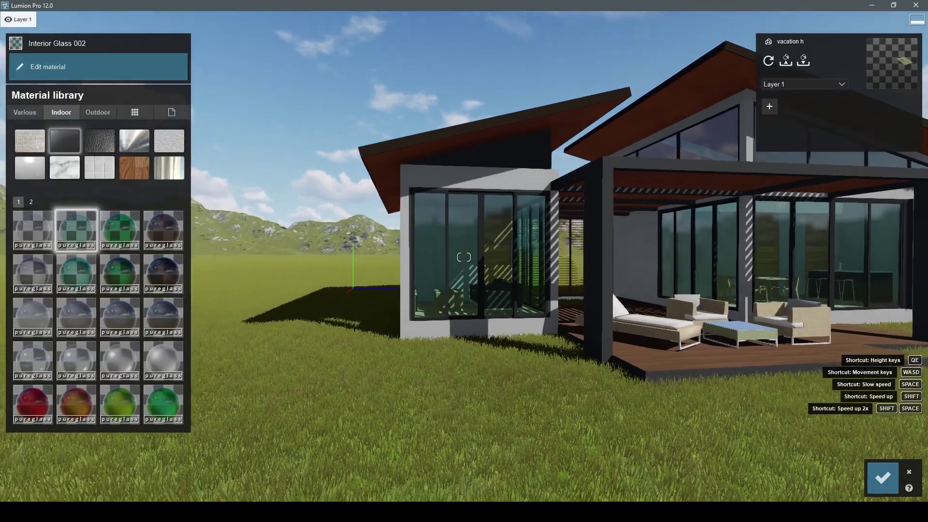
key("w")
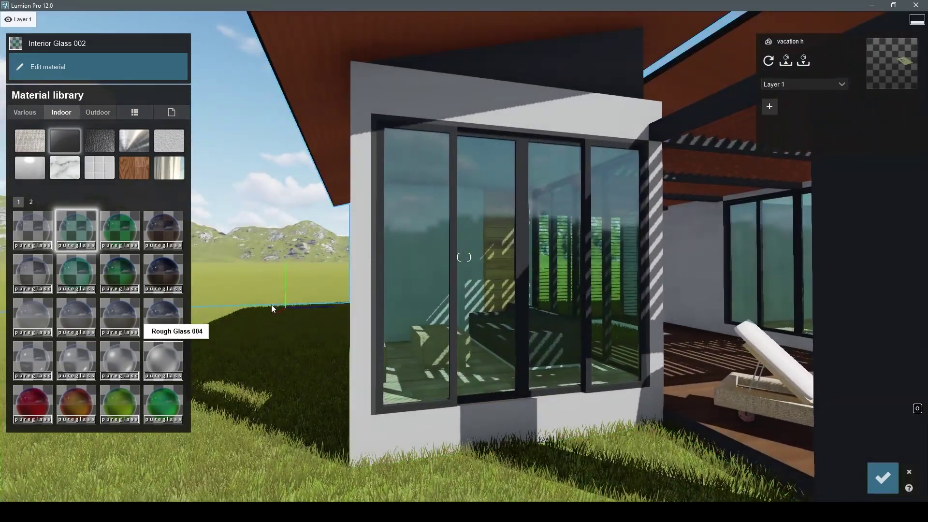
left_click(438, 280)
left_click(53, 70)
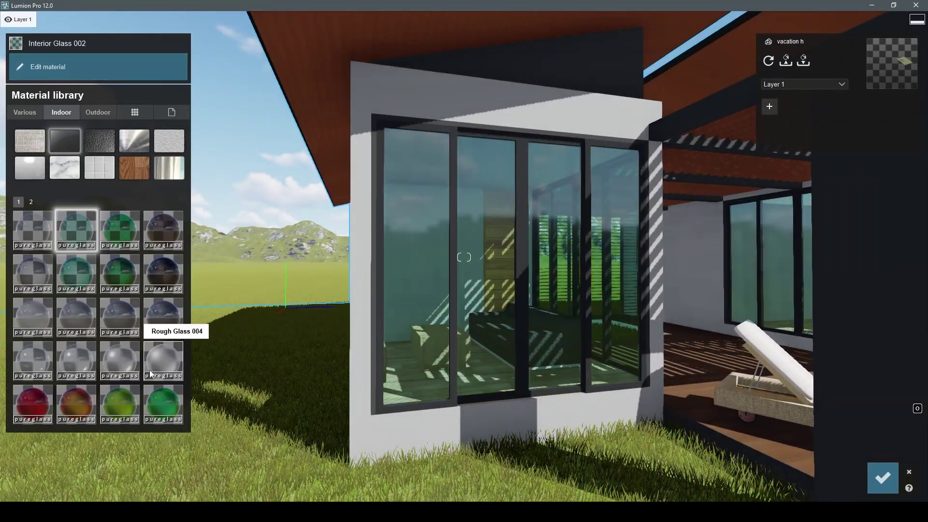
- Try Milky Glass 004, Milky Glass 001 and a clear rough glass on the windows
left_click(160, 315)
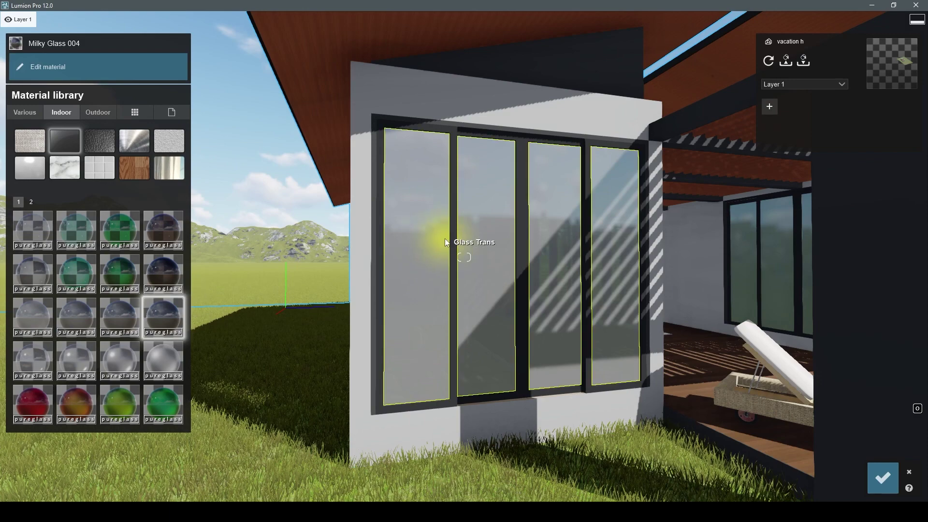
left_click(70, 310)
left_click(38, 308)
left_click(70, 355)
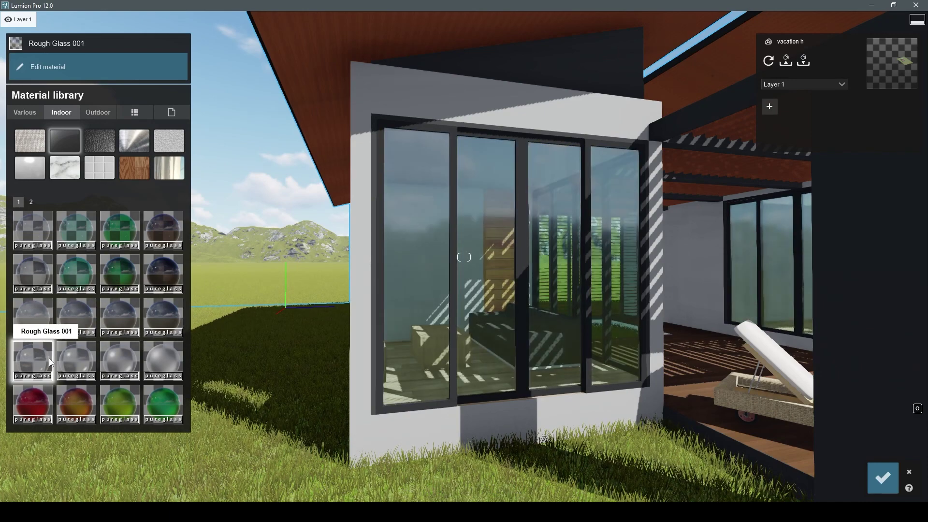
left_click(124, 357)
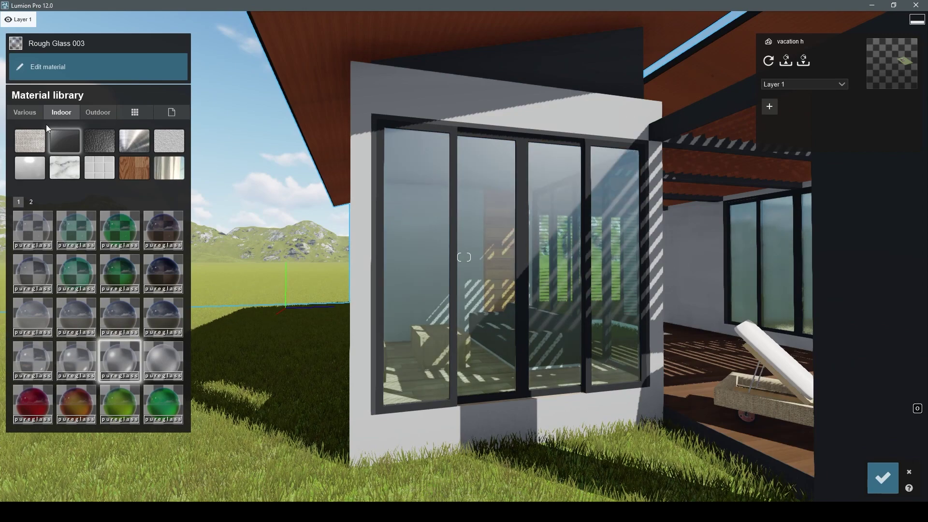
right_click_drag(303, 176, 309, 179)
key("s")
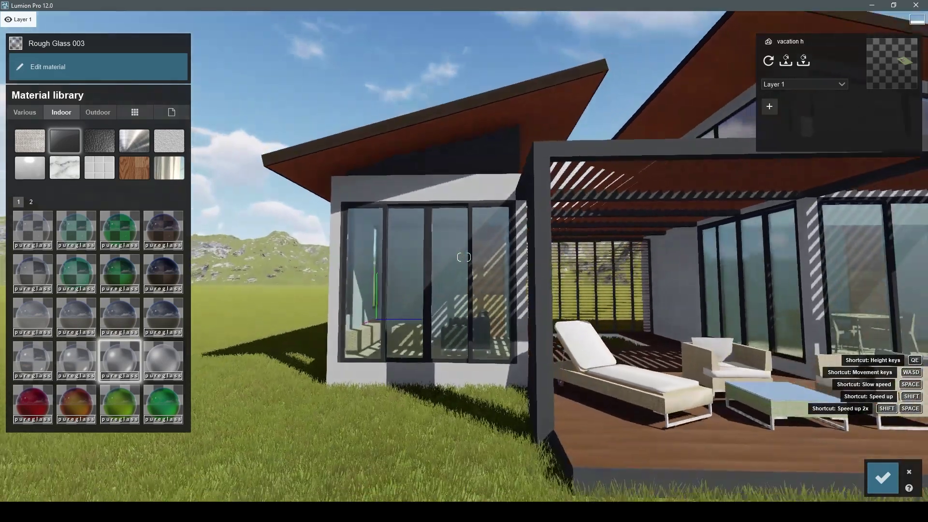
key("w")
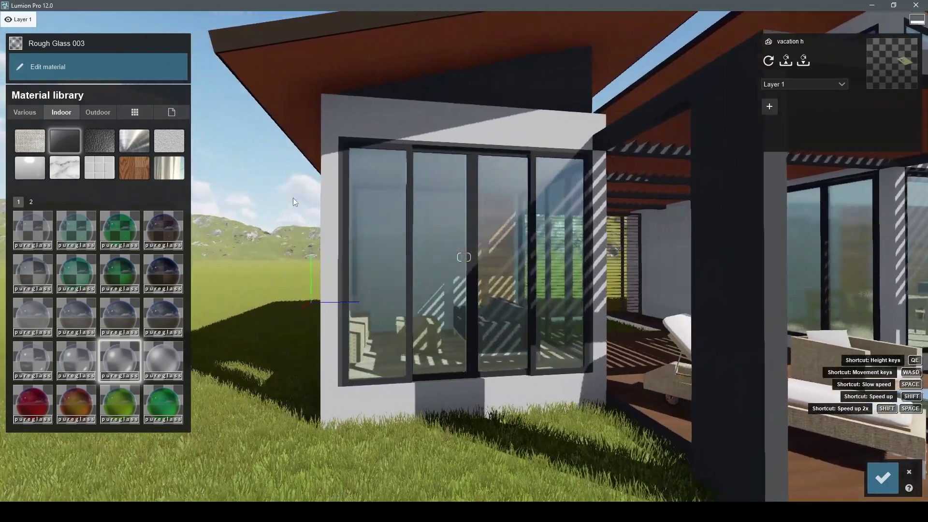
- Apply Interior Volume Glass 004 to the window panes and view the patio from the side
left_click(29, 202)
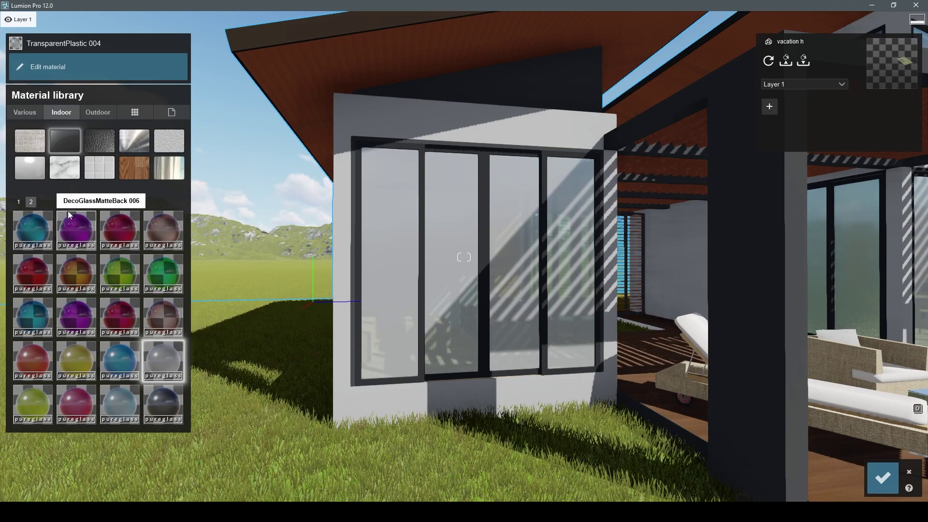
left_click(18, 202)
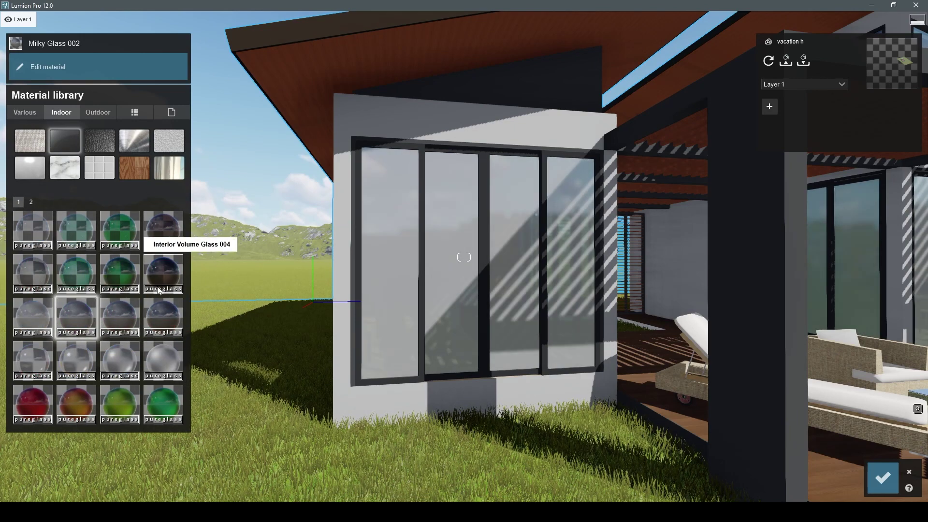
left_click(165, 283)
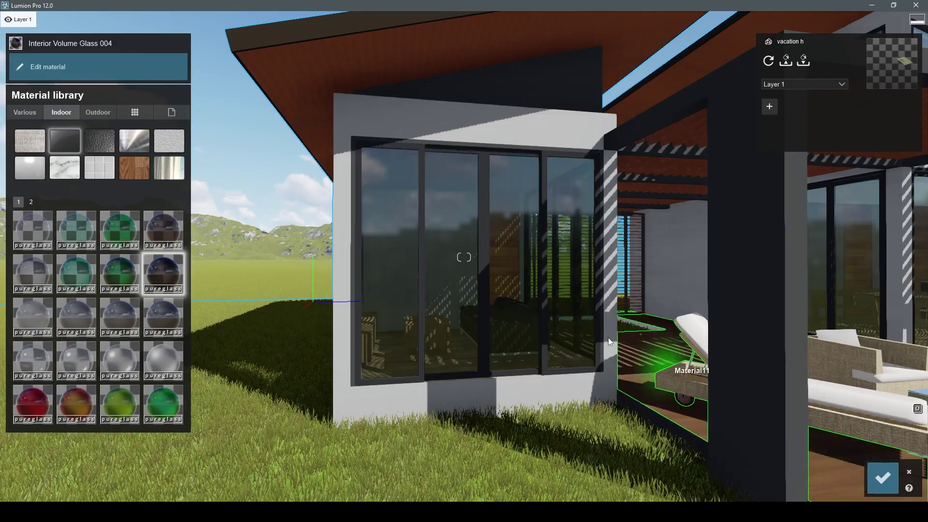
right_click_drag(608, 337, 605, 338)
key("s")
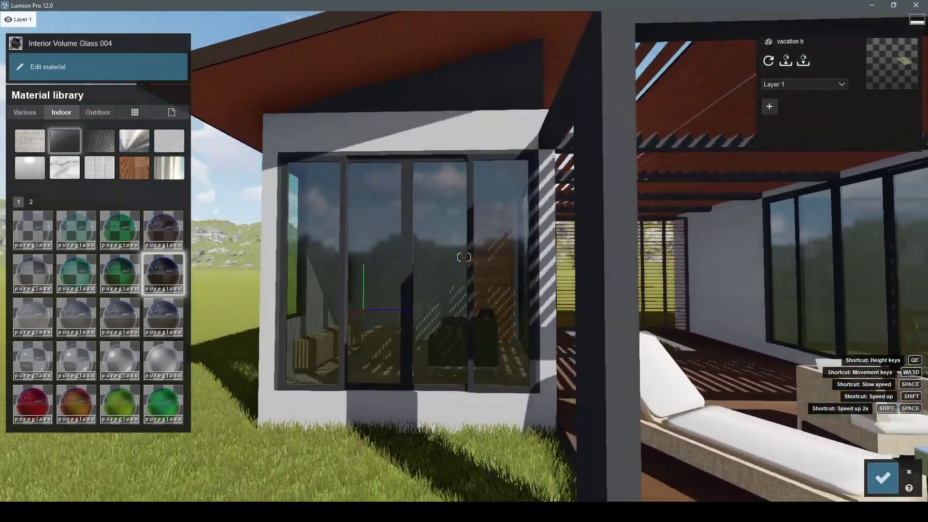
key("d")
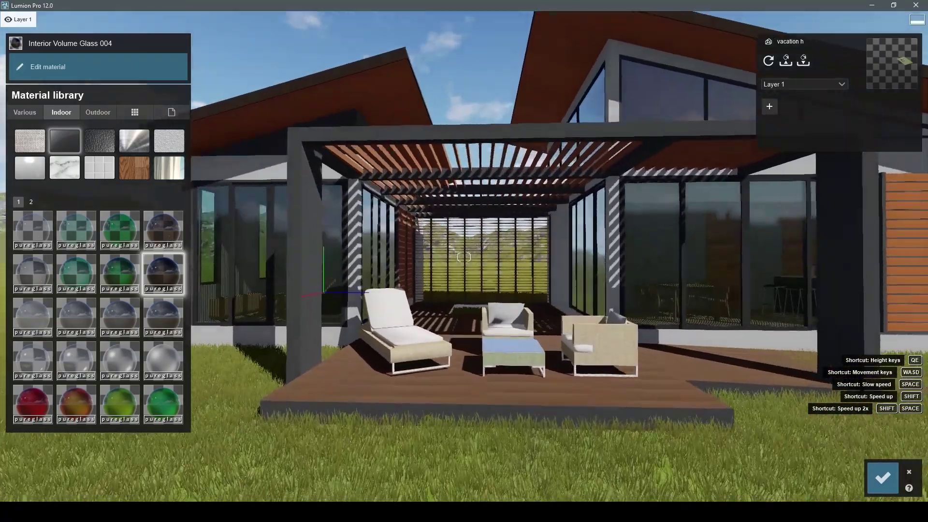
key("d")
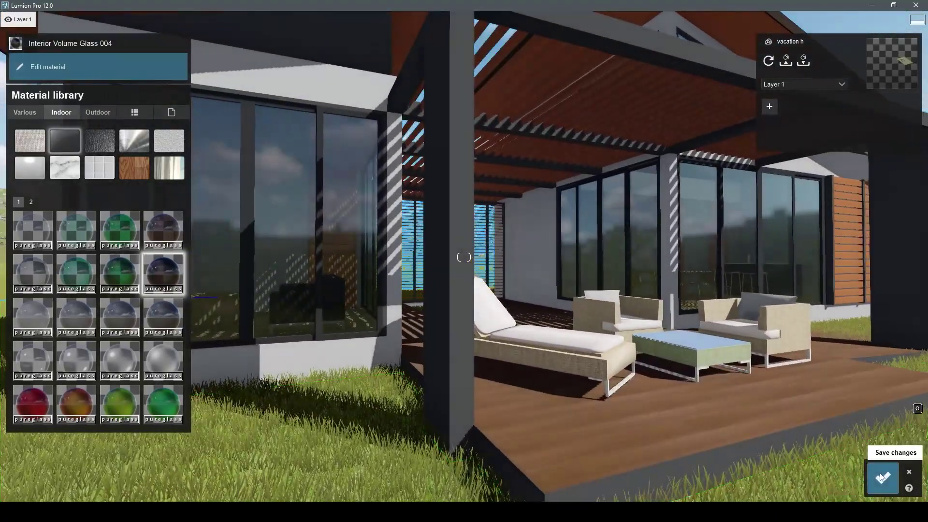
- Accept the window glass and list the Outdoor Wood materials for the deck floor
left_click(883, 478)
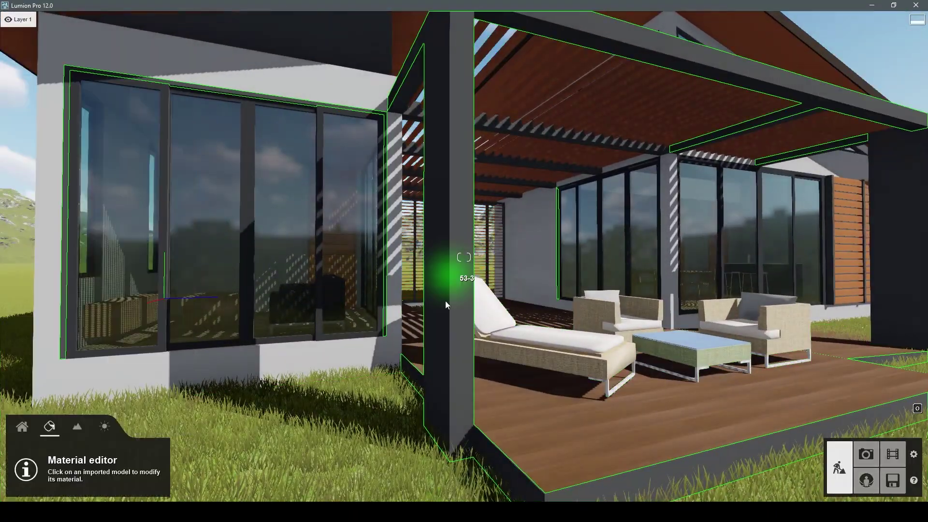
left_click(559, 445)
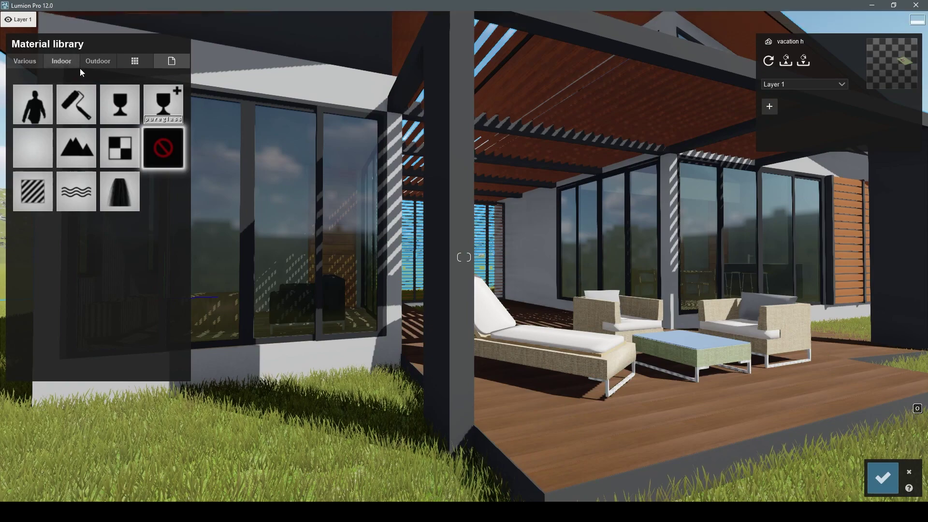
left_click(100, 61)
left_click(101, 114)
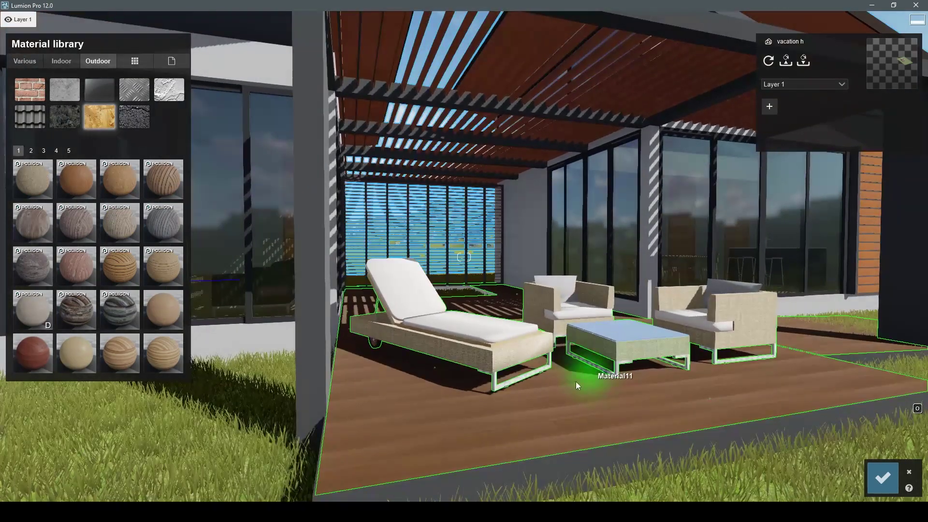
left_click(567, 392)
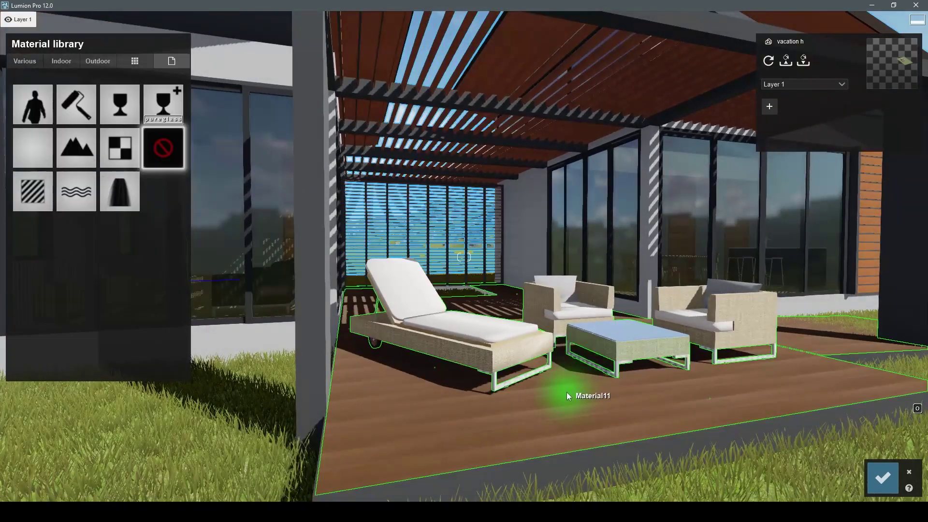
left_click(98, 61)
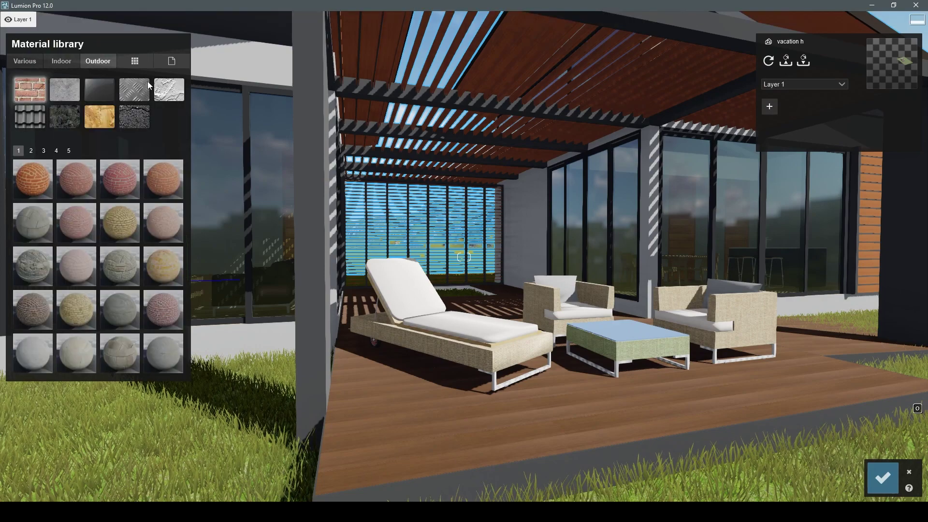
left_click(111, 118)
- Try page-one woods on the deck, including Polii Wood Flooring 06 3k and Wood 004 1024
left_click(172, 178)
right_click_drag(622, 259, 590, 261)
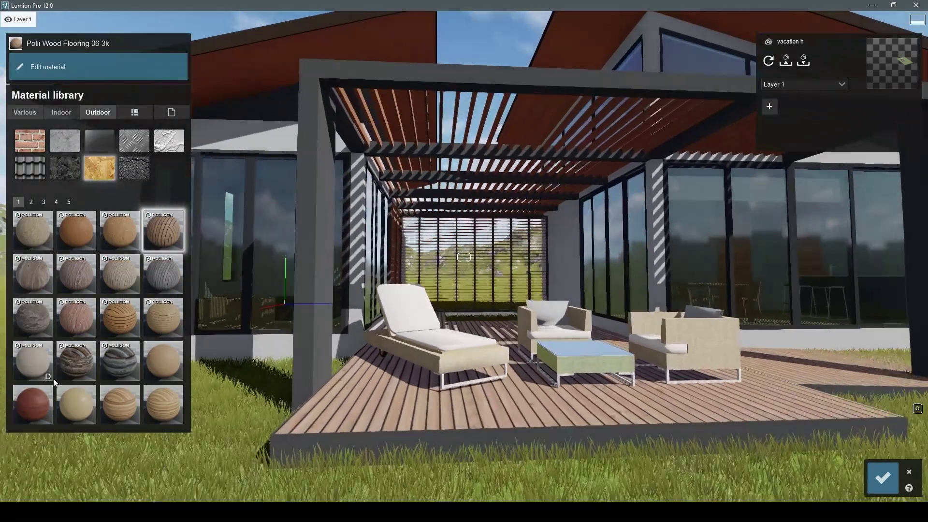
left_click(156, 332)
left_click(125, 323)
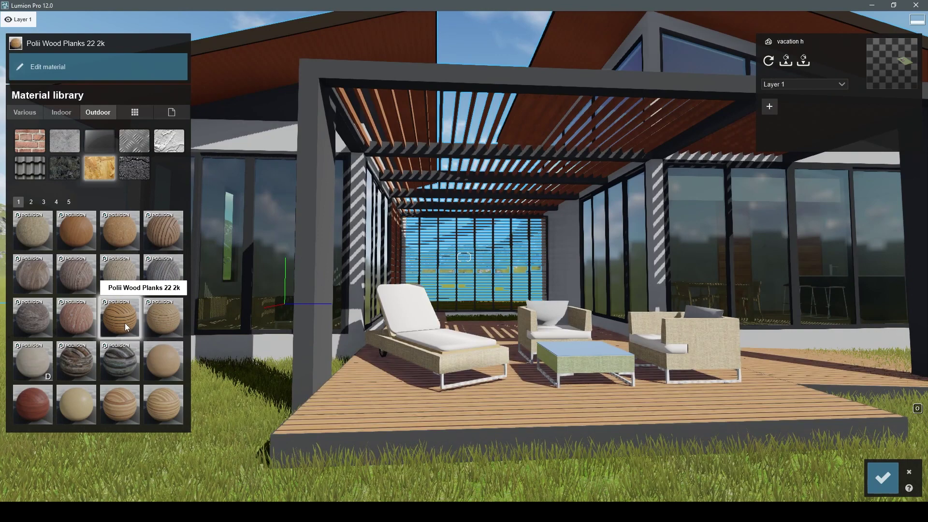
left_click(130, 400)
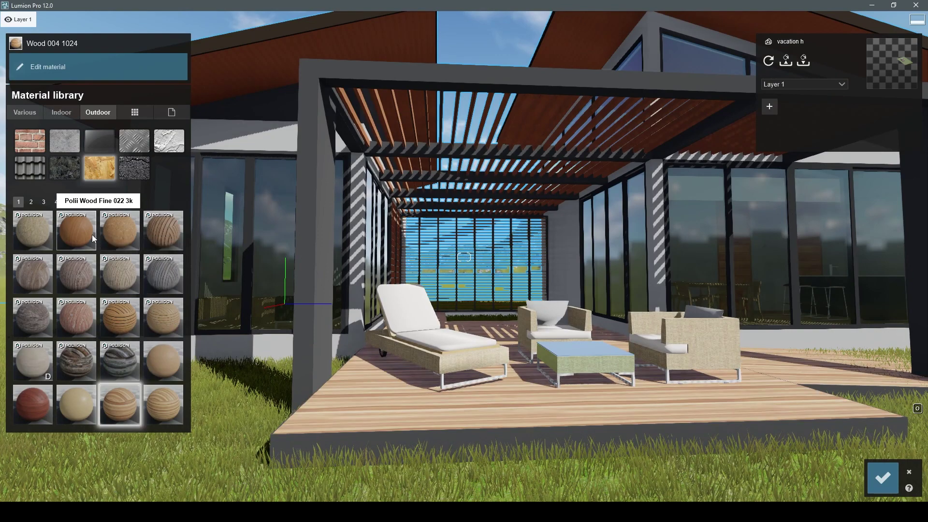
left_click(124, 231)
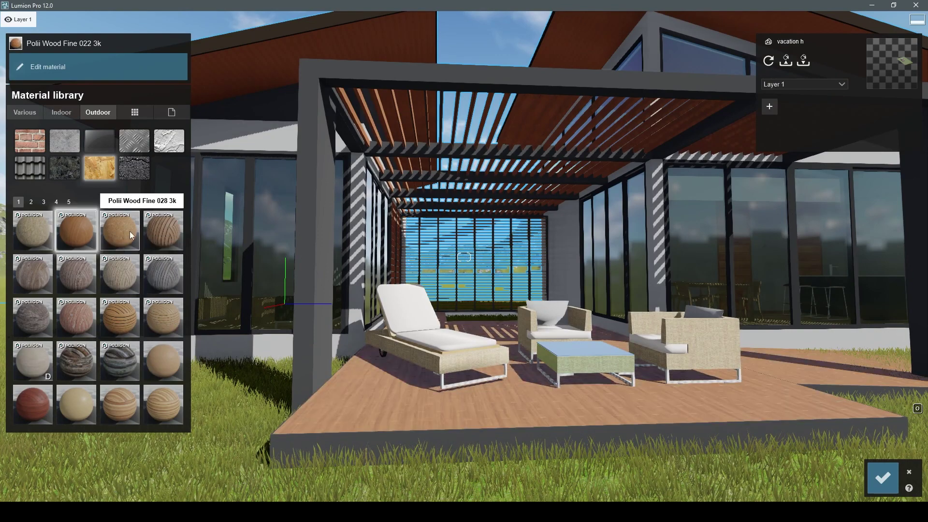
- Browse wood pages 2–4, apply Wood Siding 004 2048 to the deck and accept it
left_click(33, 202)
left_click(92, 360)
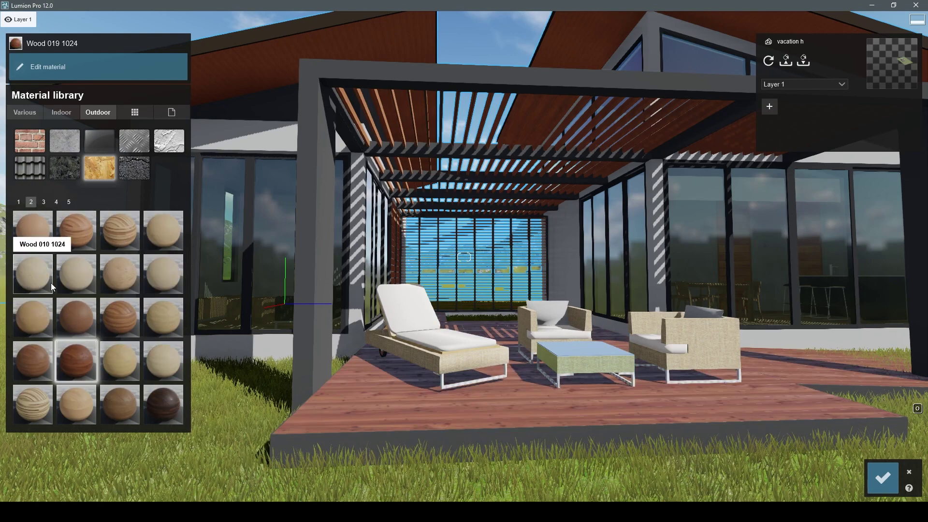
left_click(39, 367)
left_click(172, 424)
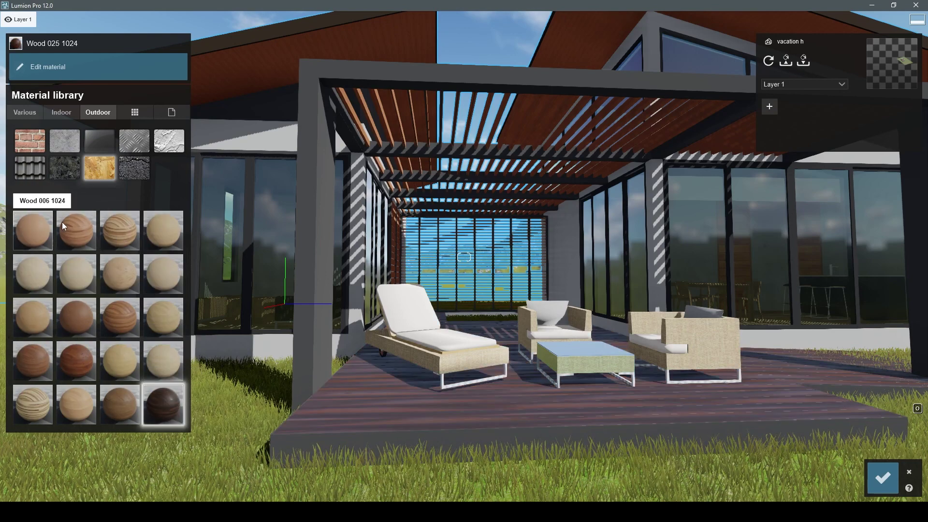
left_click(44, 202)
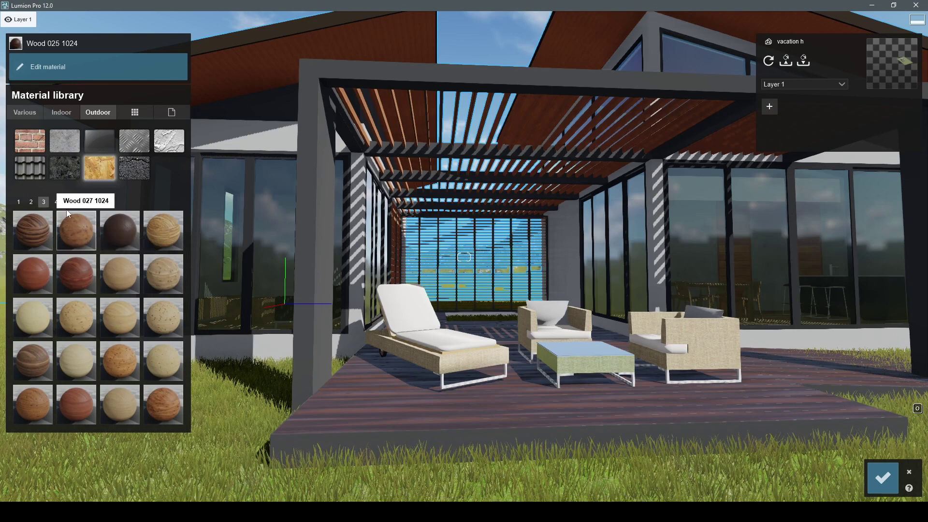
left_click(56, 201)
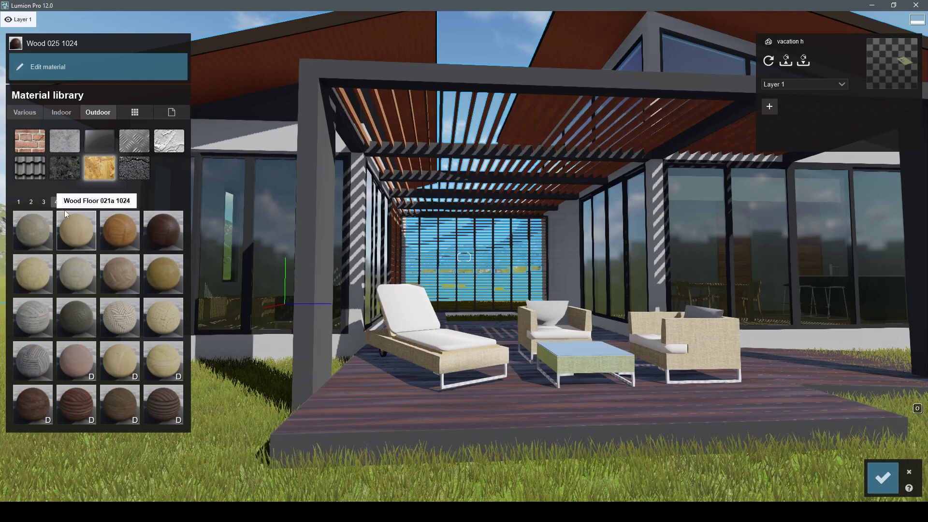
left_click(158, 407)
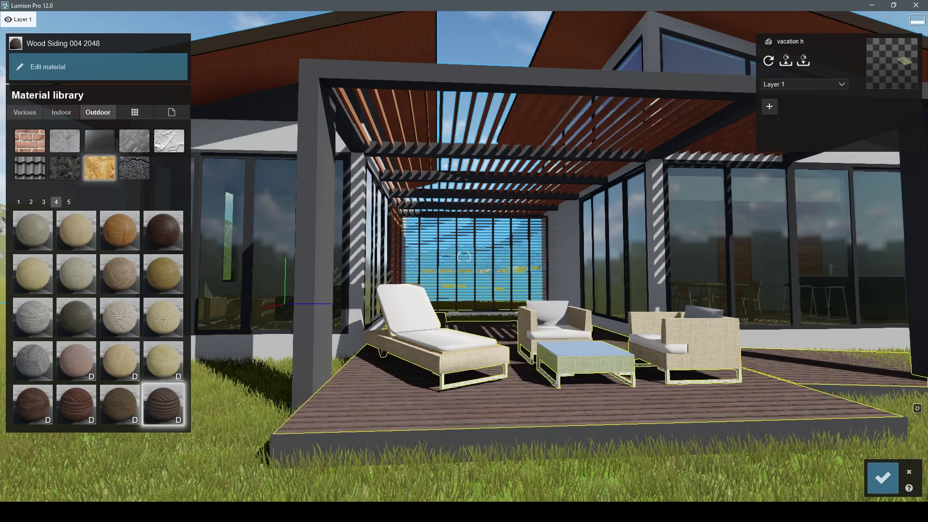
left_click(878, 492)
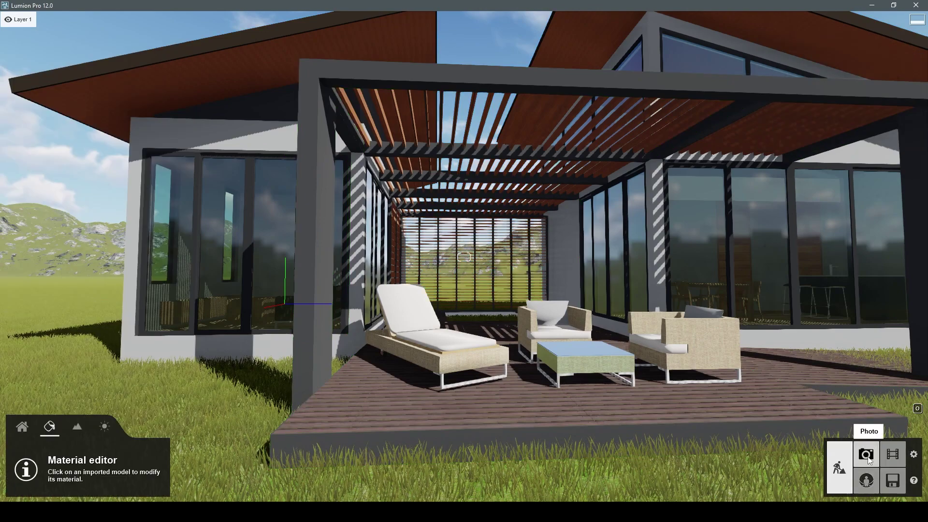
left_click(867, 457)
left_click(47, 437)
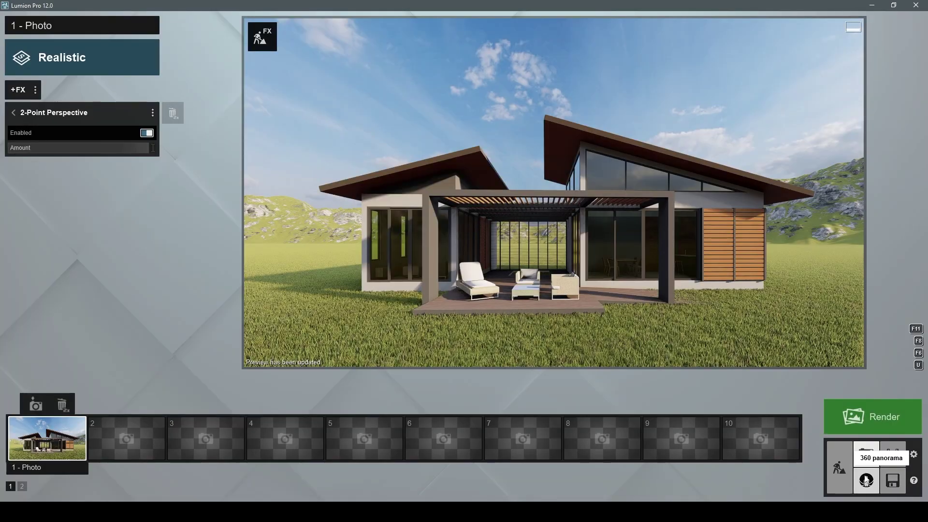
left_click(840, 467)
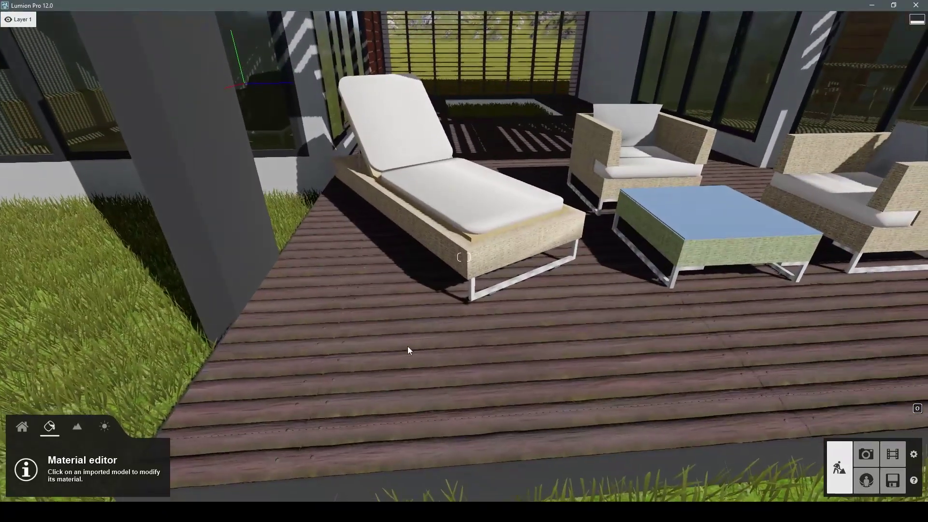
- Switch the deck from Wood Siding 007 2048 back to Polii Wood Flooring 06 3k
left_click(408, 346)
left_click(135, 101)
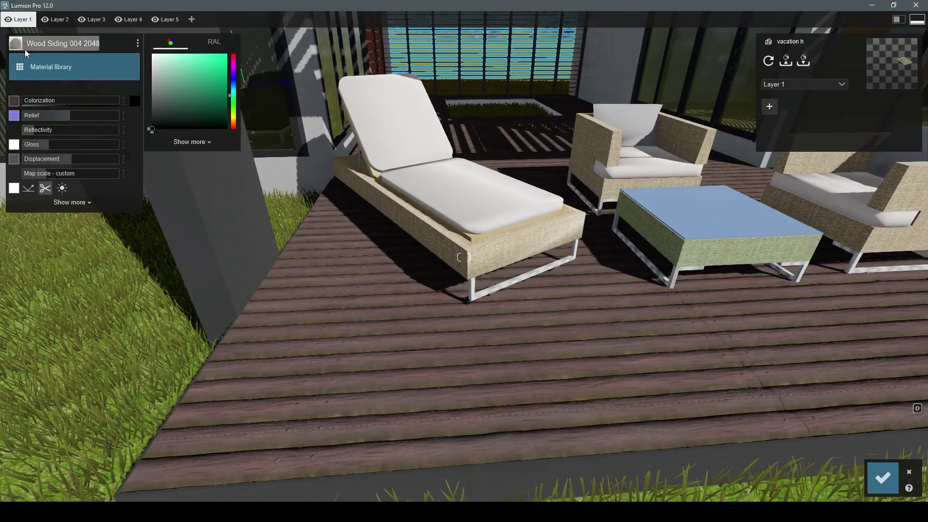
left_click(37, 66)
left_click(69, 201)
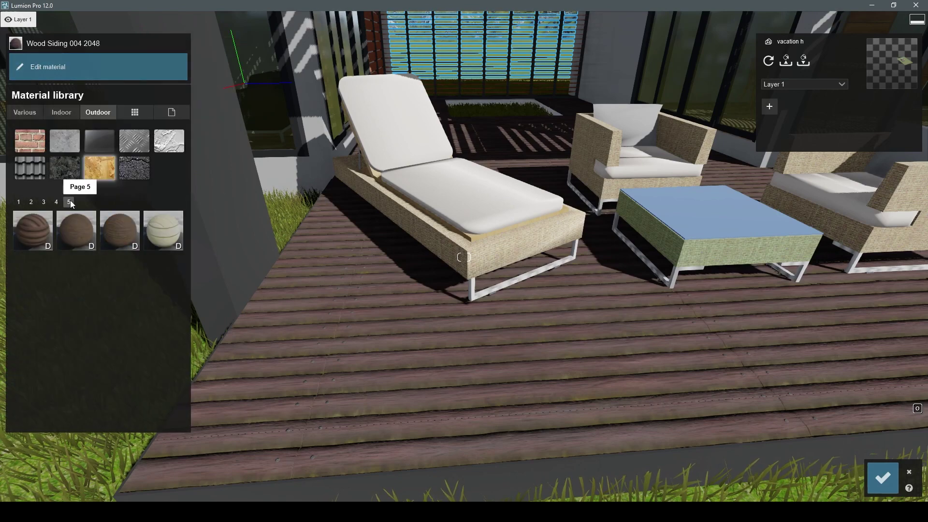
left_click(121, 226)
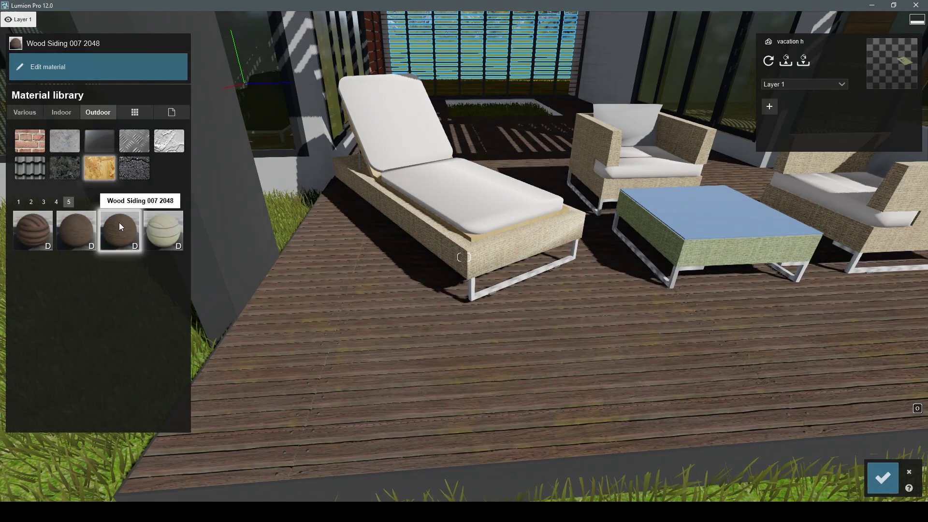
left_click(19, 202)
left_click(160, 232)
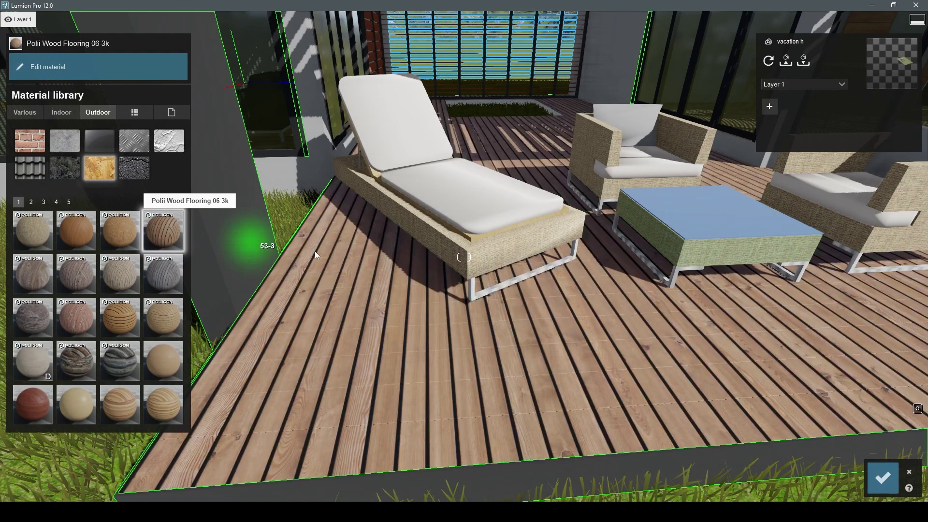
- Adjust the deck flooring's map scale and colorization tint
left_click(171, 232)
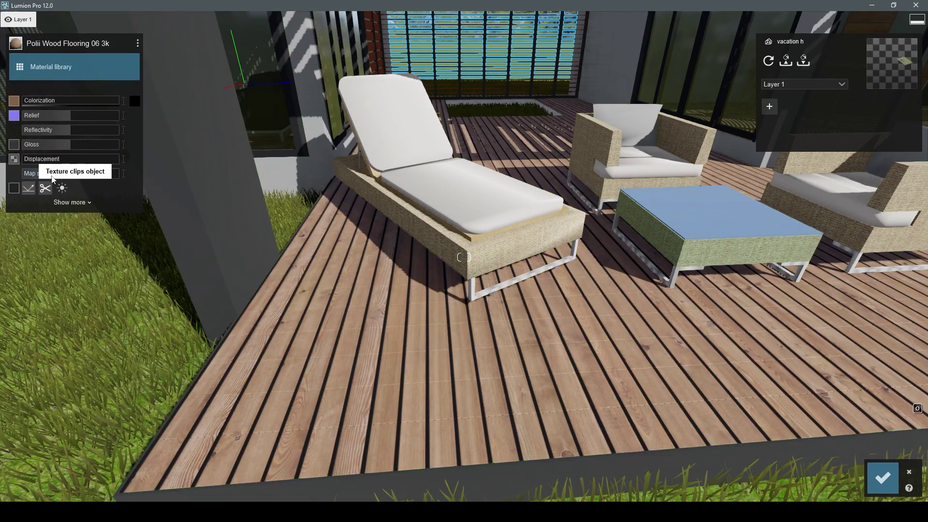
left_click_drag(50, 175, 42, 169)
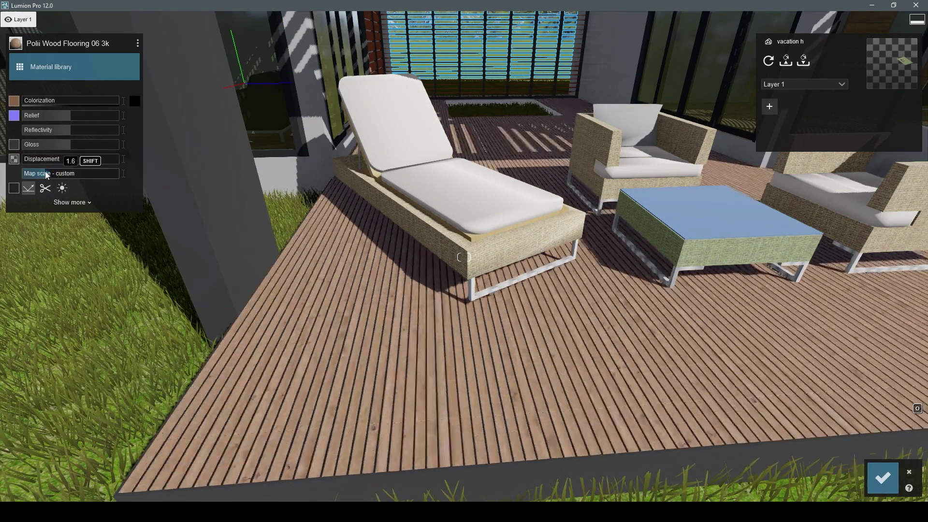
scroll(164, 234, "down", 5)
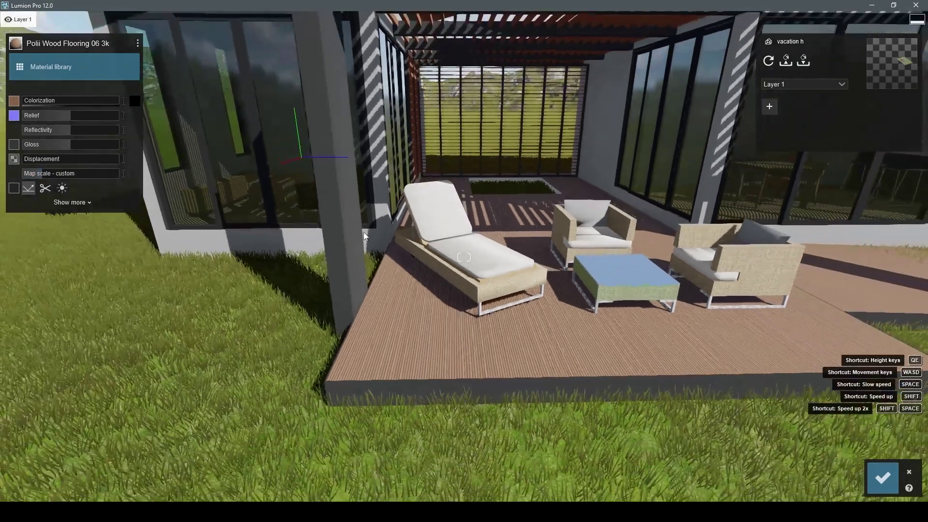
scroll(168, 236, "up", 5)
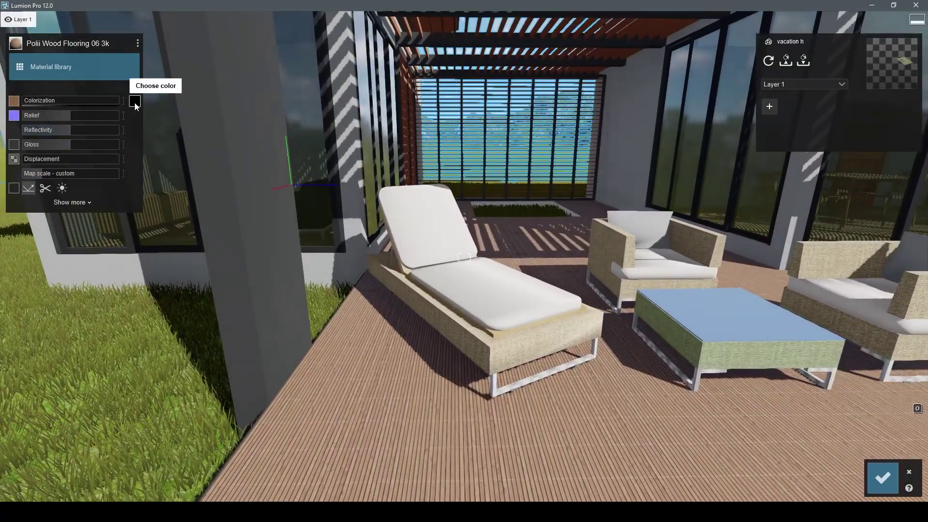
left_click(134, 101)
left_click_drag(86, 100, 42, 104)
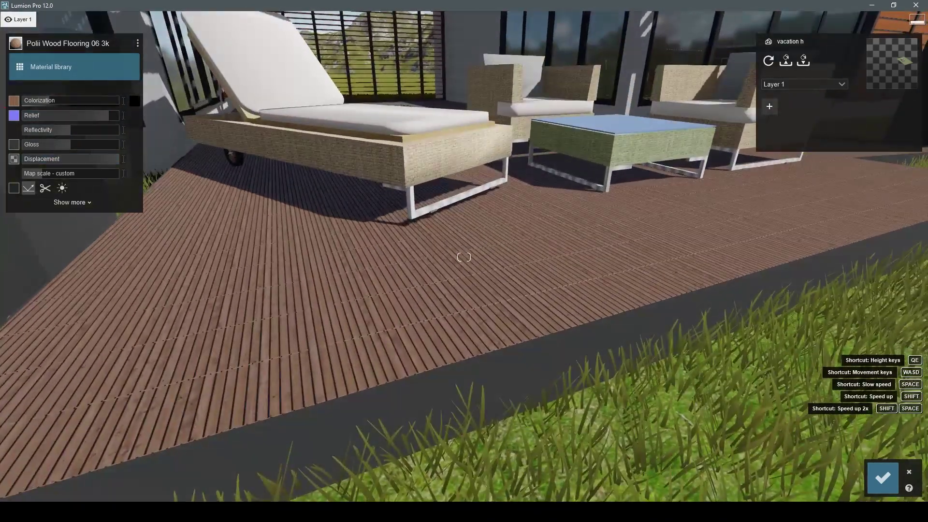
right_click_drag(202, 182, 414, 300)
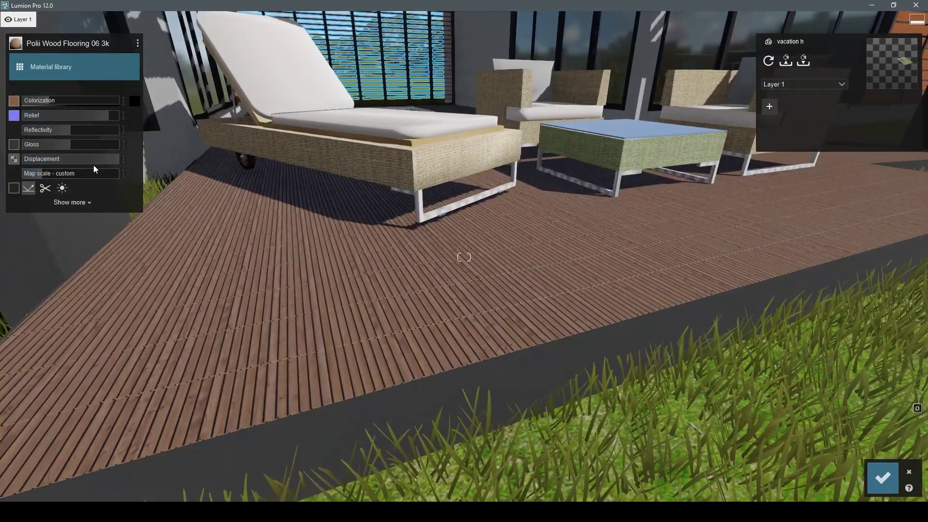
- Tweak the flooring's displacement and Y offset, then apply the material changes
left_click_drag(59, 160, 40, 164)
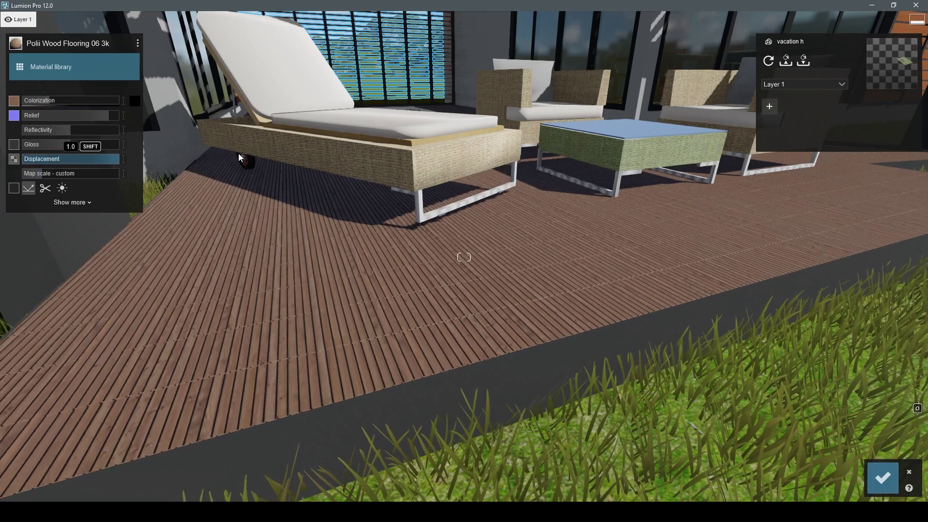
left_click(60, 204)
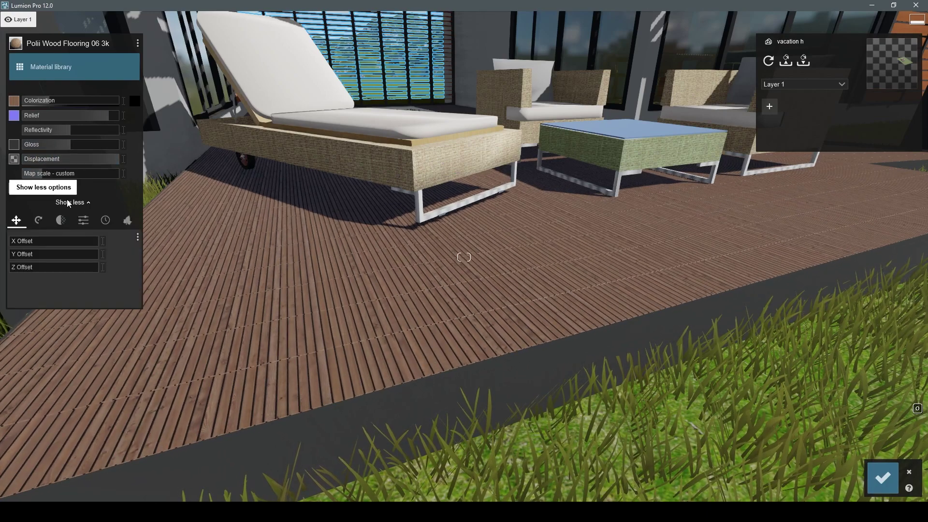
scroll(149, 238, "down", 3)
scroll(148, 238, "up", 2)
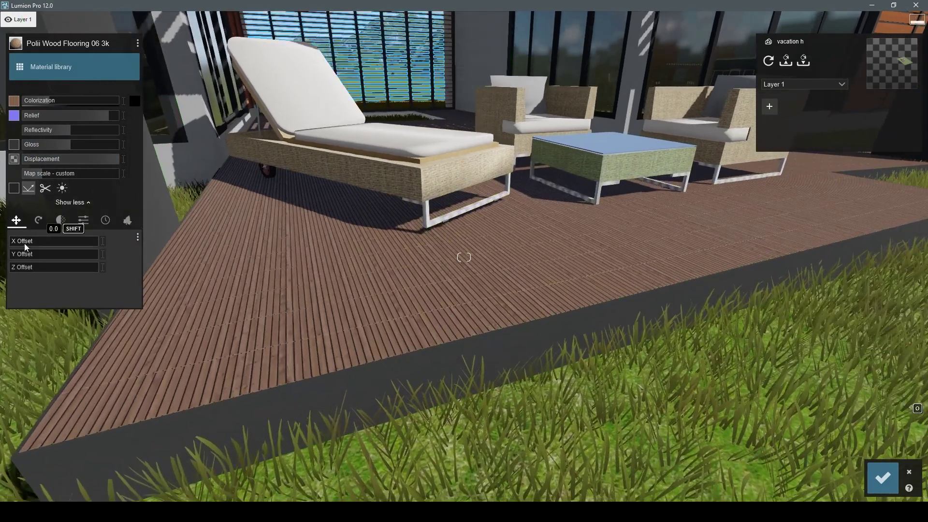
left_click(30, 255)
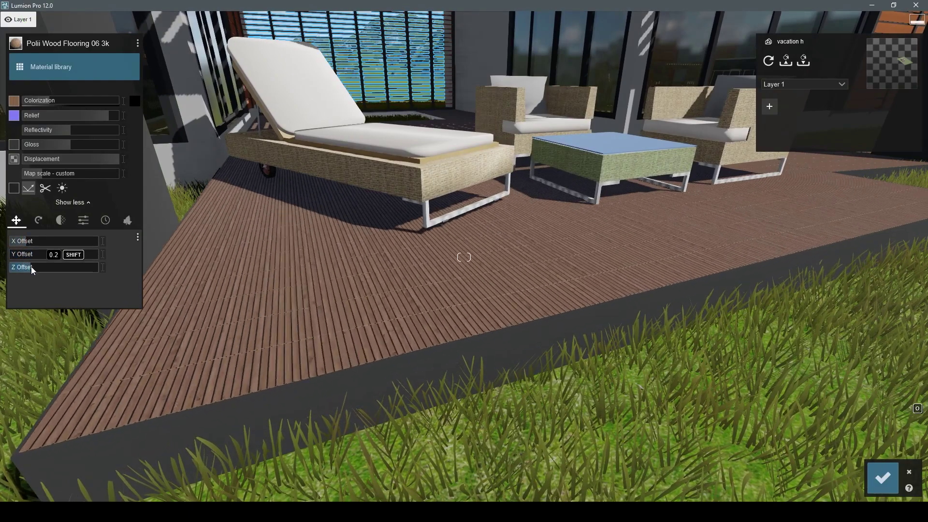
mouse_move(17, 268)
right_mouse_down()
mouse_move(145, 232)
mouse_move(145, 290)
right_mouse_up()
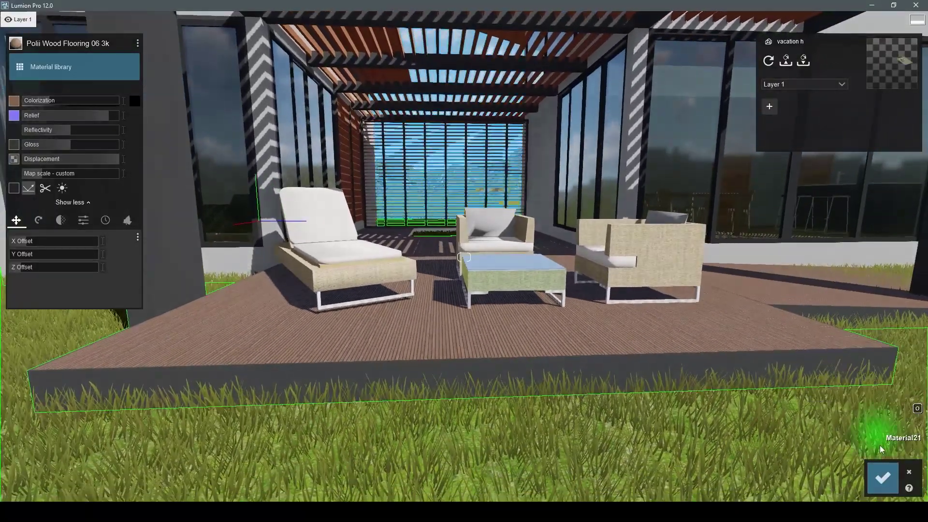
left_click(882, 477)
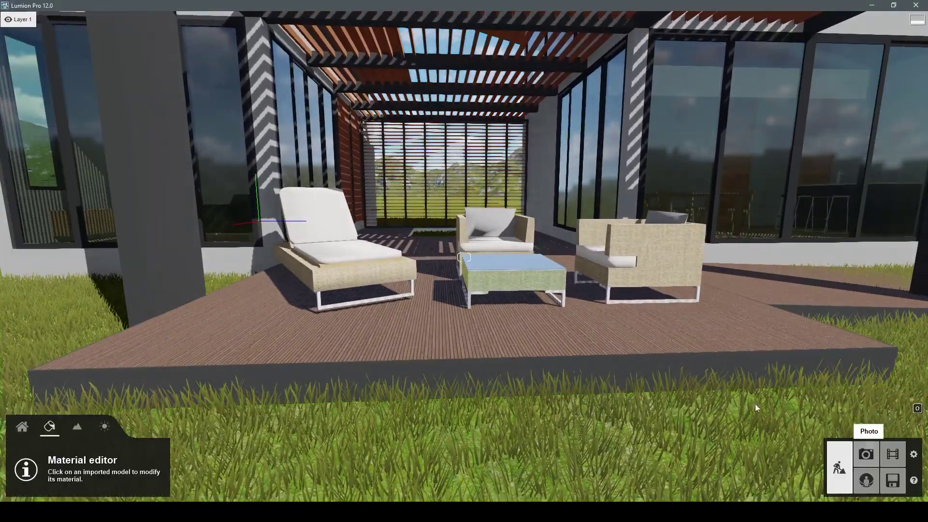
- Give the pergola pillar the Standard material with a full-strength black colorization tint
left_click(643, 368)
right_click_drag(642, 369, 556, 367)
key("w")
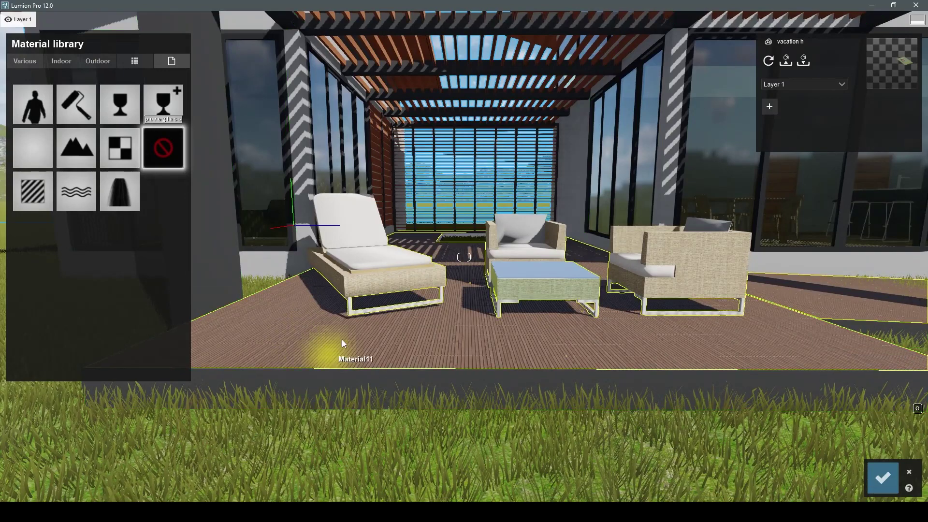
right_click_drag(342, 339, 304, 278)
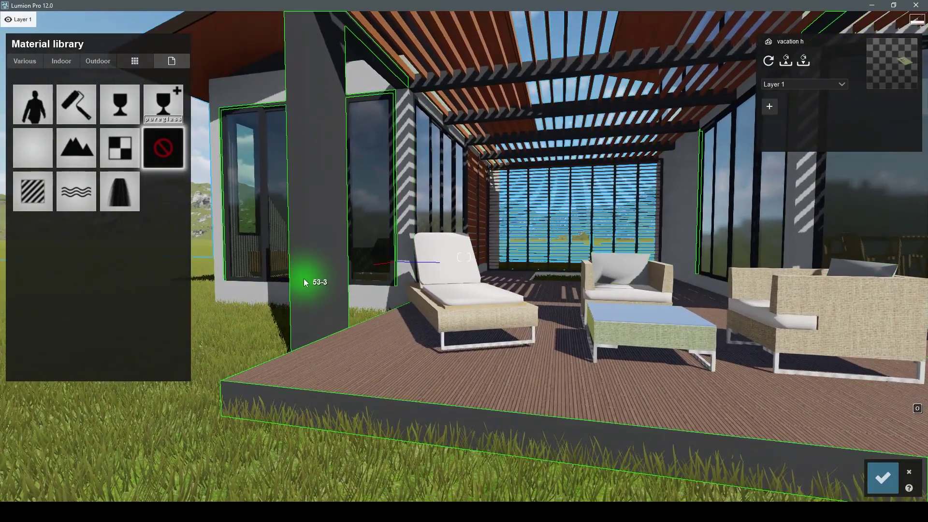
left_click(38, 194)
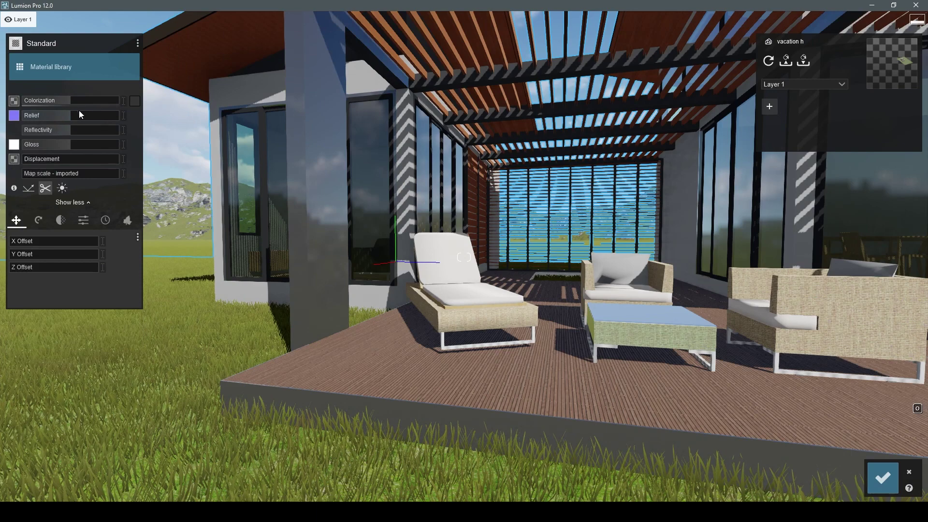
left_click_drag(104, 105, 132, 100)
left_click(134, 101)
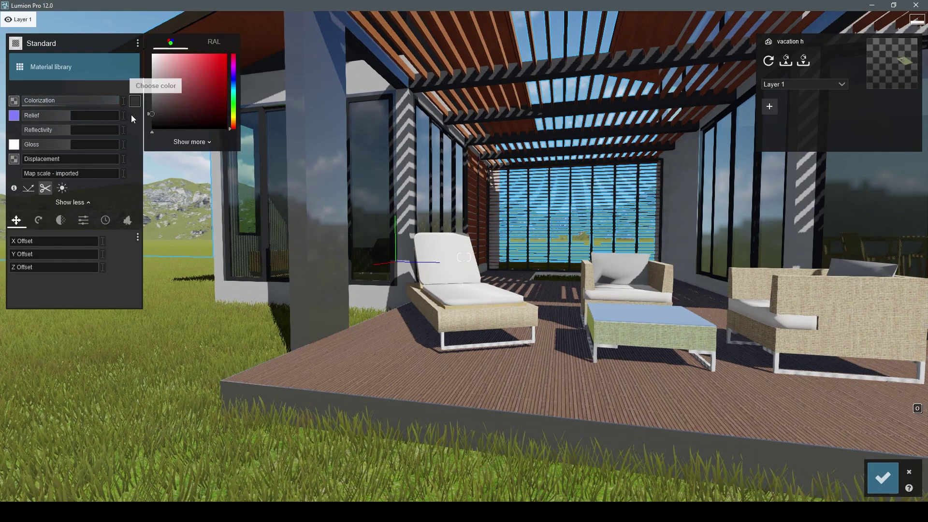
- Tune the pillar material's gloss while checking the terrace, then save it
key("s")
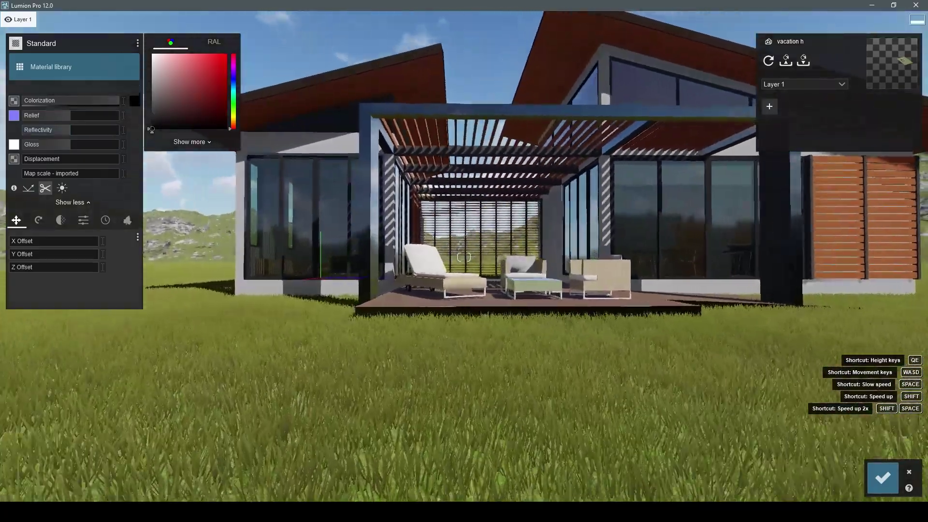
key("w")
left_click(47, 144)
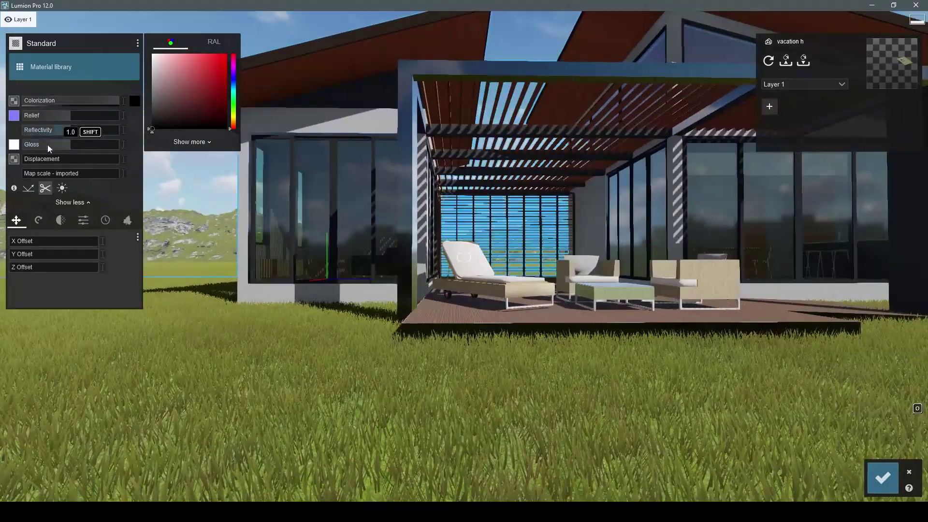
key("s")
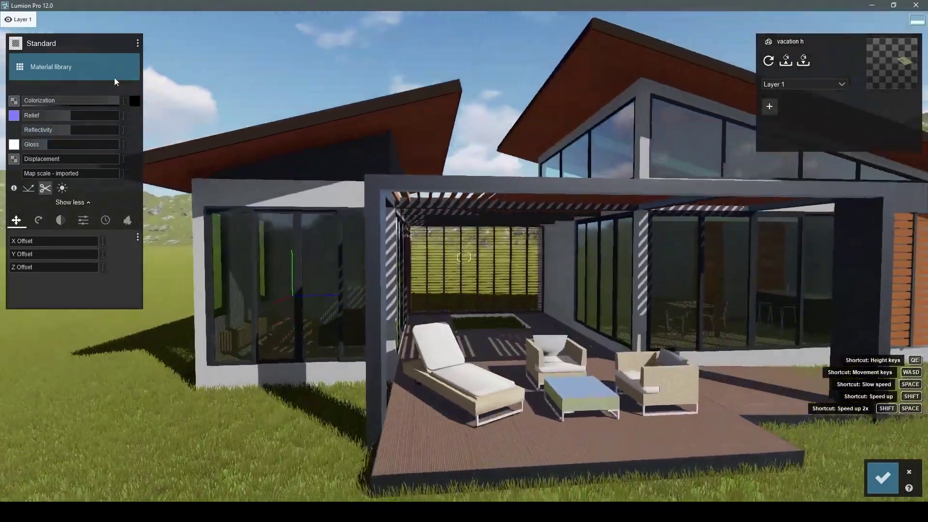
key("w")
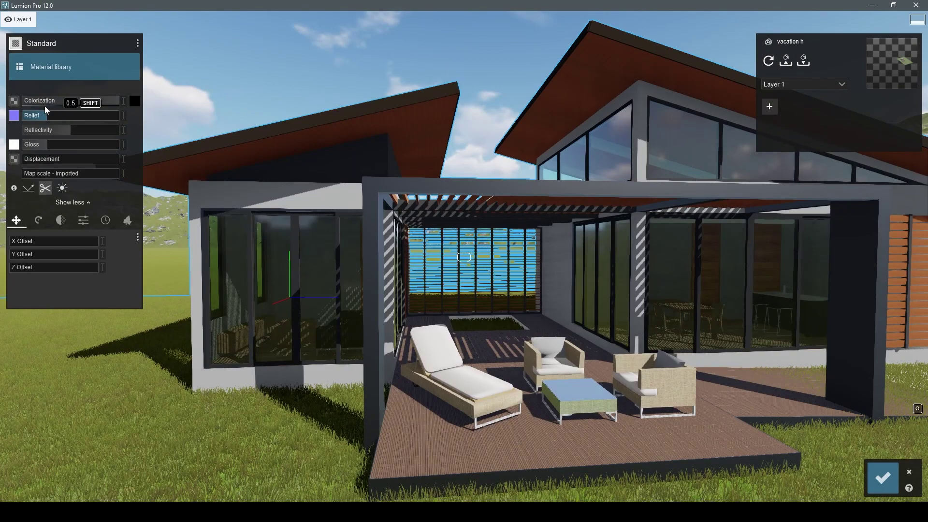
key("s")
left_click(57, 144)
key("w")
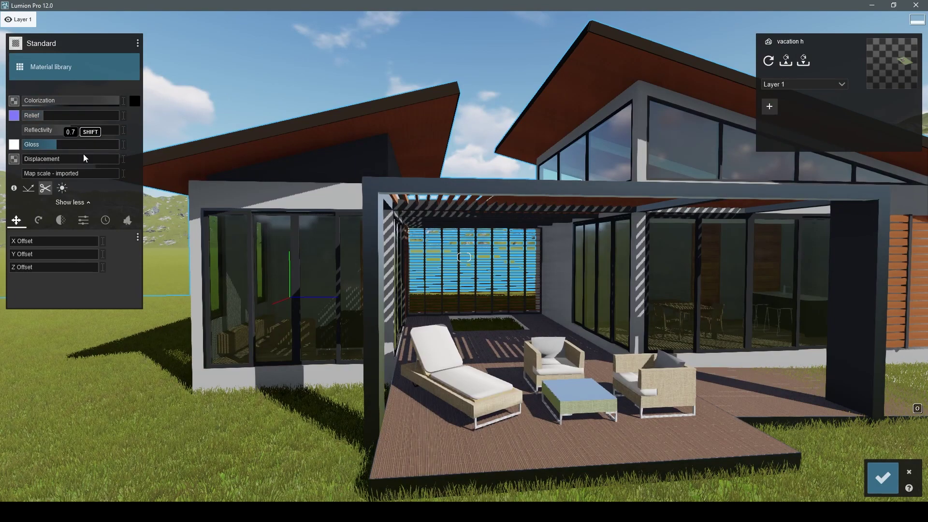
key("s")
key("w")
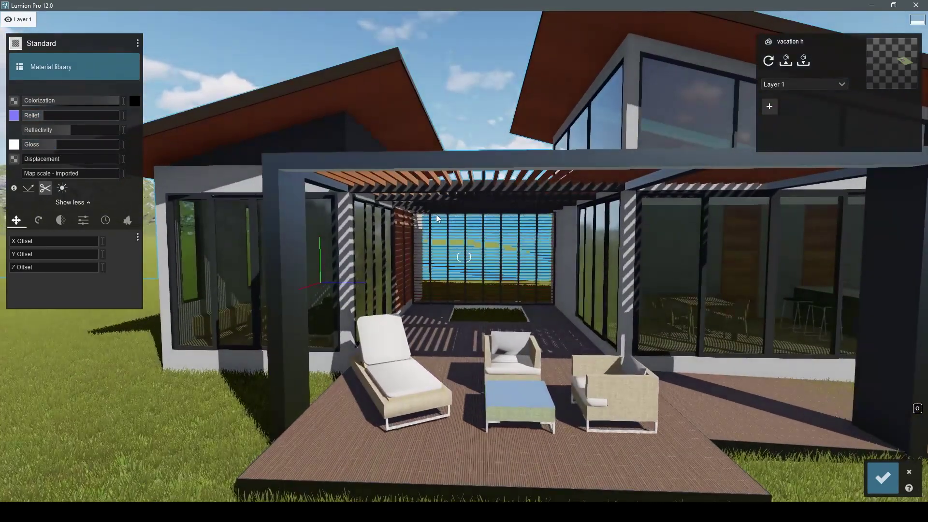
key("s")
left_click(883, 478)
- Preview the terrace from the front in Photo mode, then return to Build mode
left_click(866, 455)
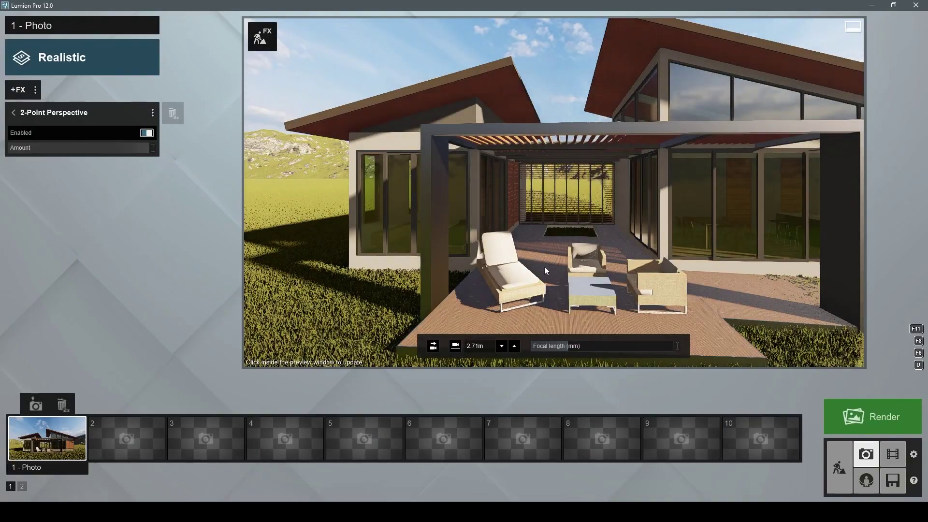
key("d")
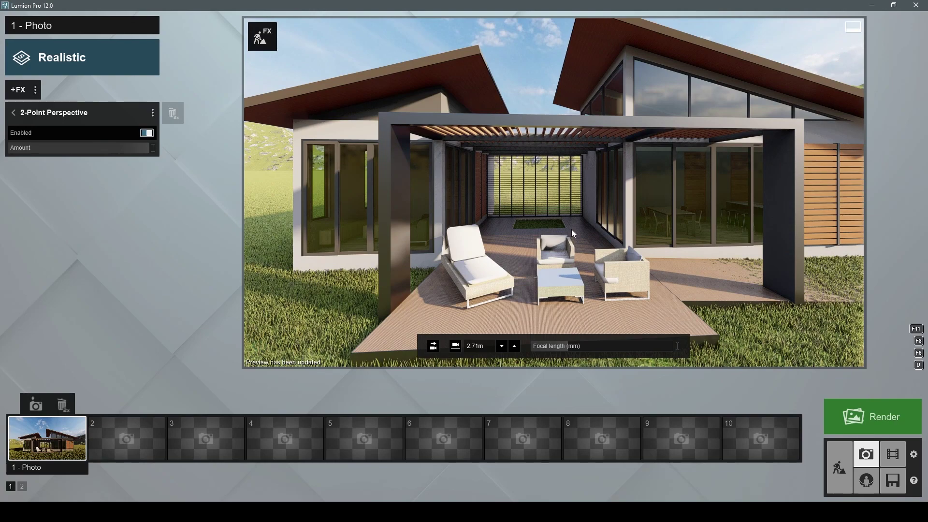
left_click(840, 467)
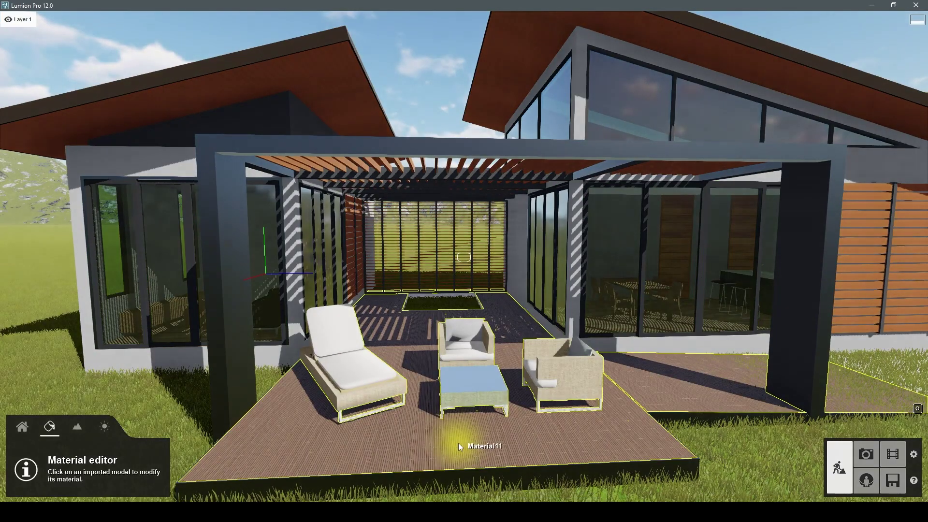
- Raise the Polii Wood Flooring displacement for much stronger plank relief and save it
left_click(458, 443)
mouse_move(71, 158)
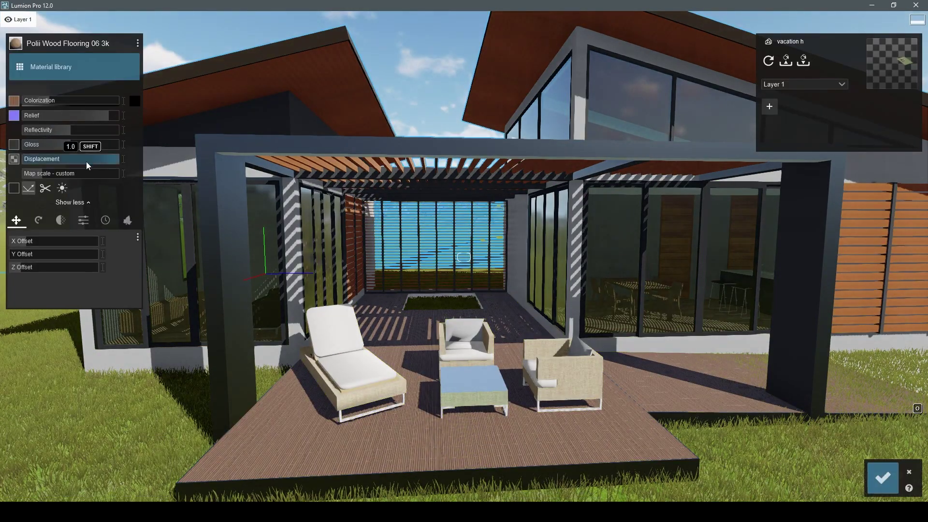
left_click_drag(36, 173, 48, 175)
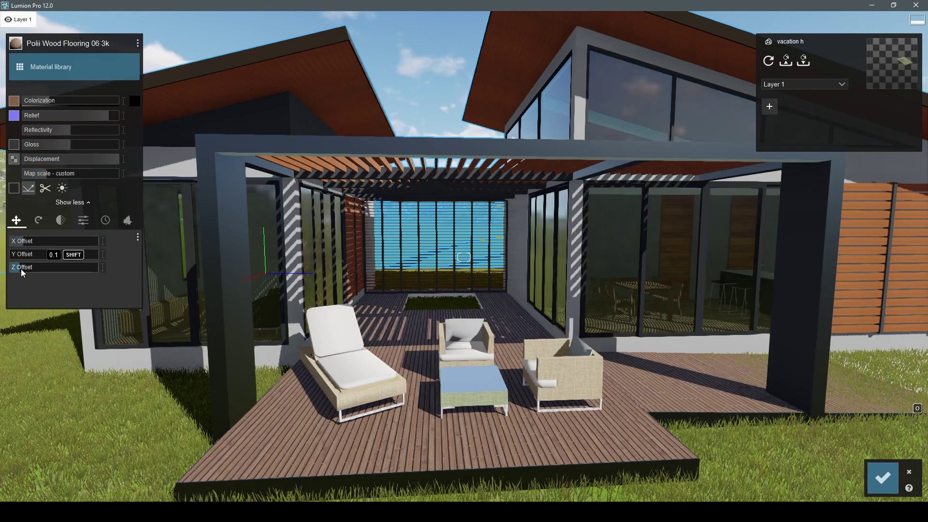
left_click(883, 478)
scroll(671, 298, "down", 5)
- Apply the Outdoor plaster Exterior Walls Alt 027 017 102 to the house's exterior walls
right_click_drag(599, 265, 598, 265)
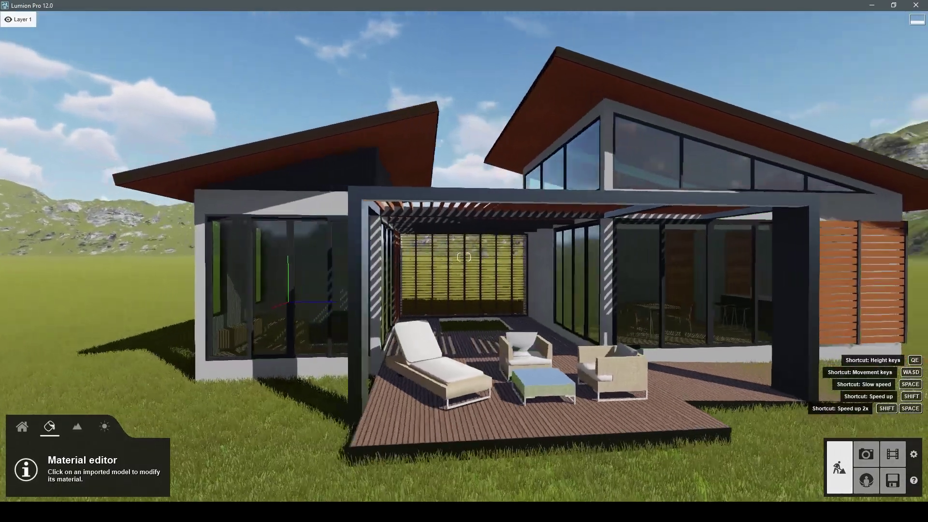
scroll(598, 265, "up", 3)
left_click(232, 193)
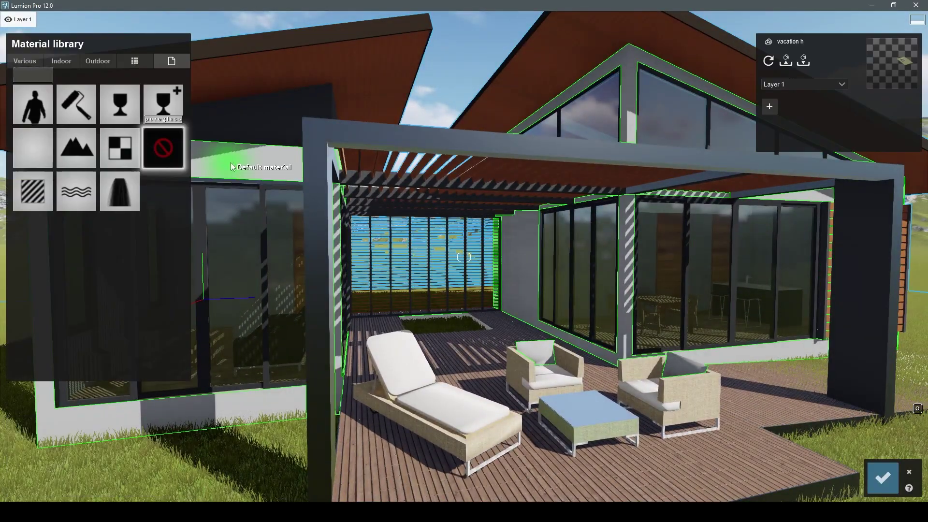
scroll(466, 176, "up", 3)
right_click_drag(465, 178, 338, 202)
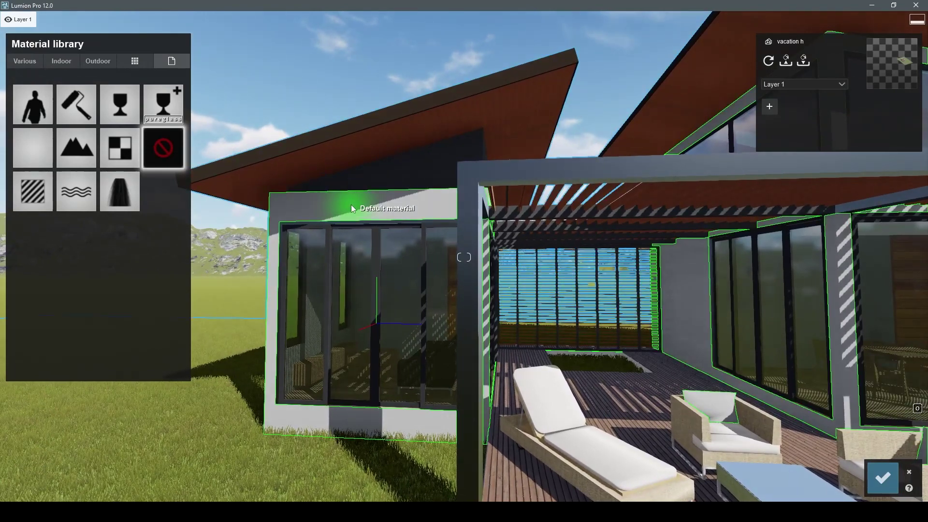
left_click(99, 62)
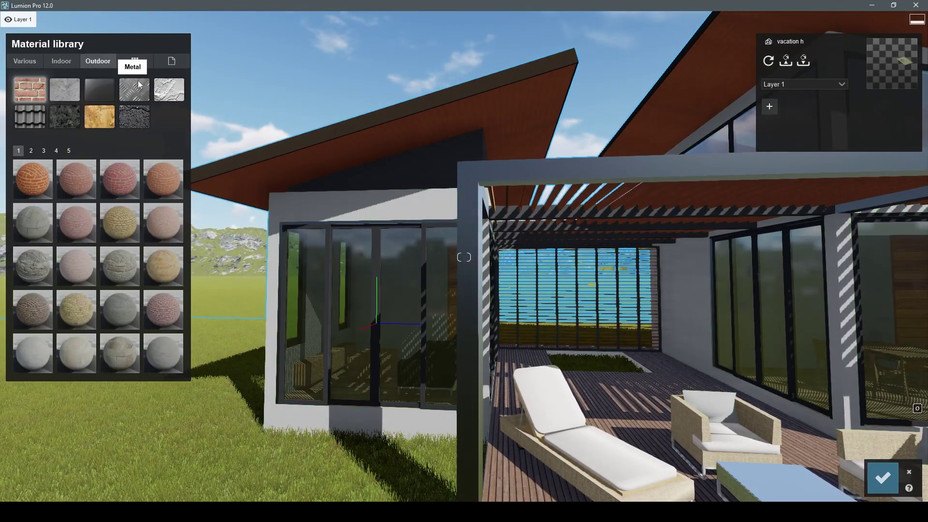
left_click(170, 89)
left_click(125, 181)
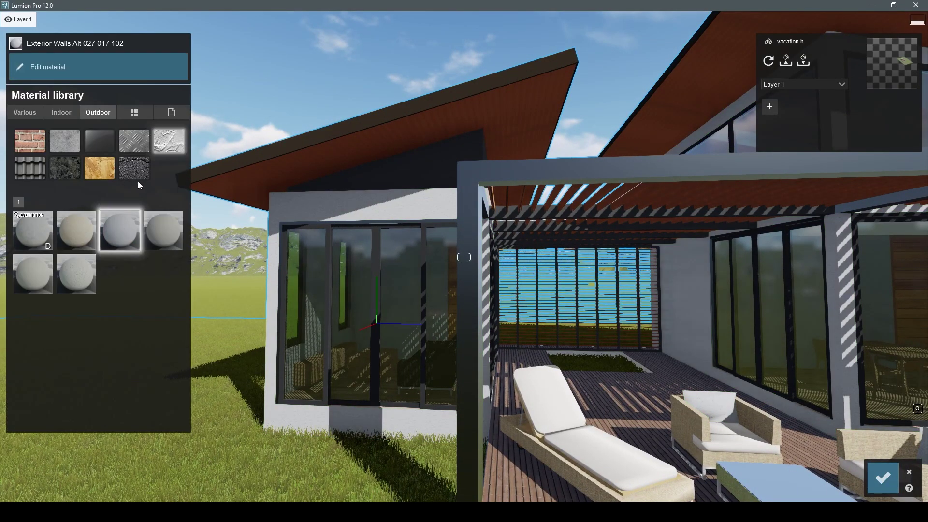
- Raise the wall material's map scale for a coarser texture and preview it in Photo mode
left_click(112, 233)
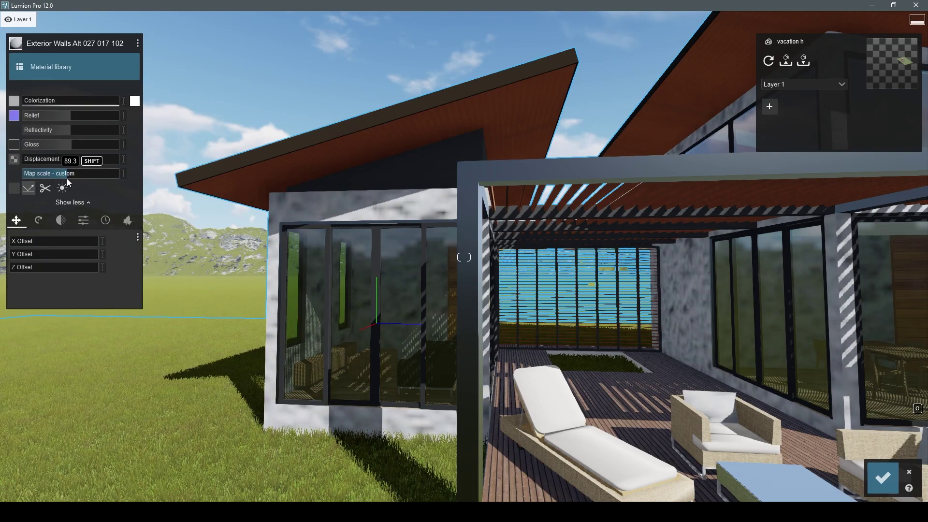
left_click_drag(53, 177, 54, 177)
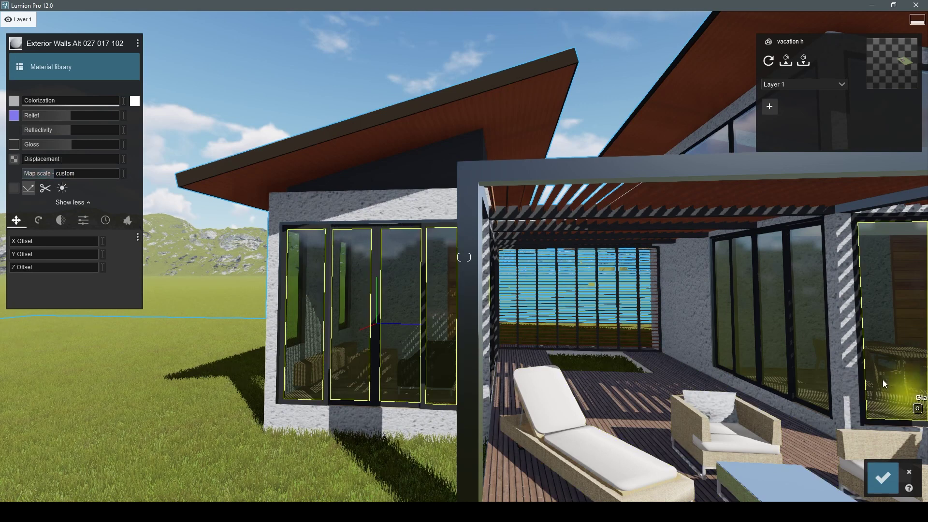
left_click(883, 477)
left_click(865, 455)
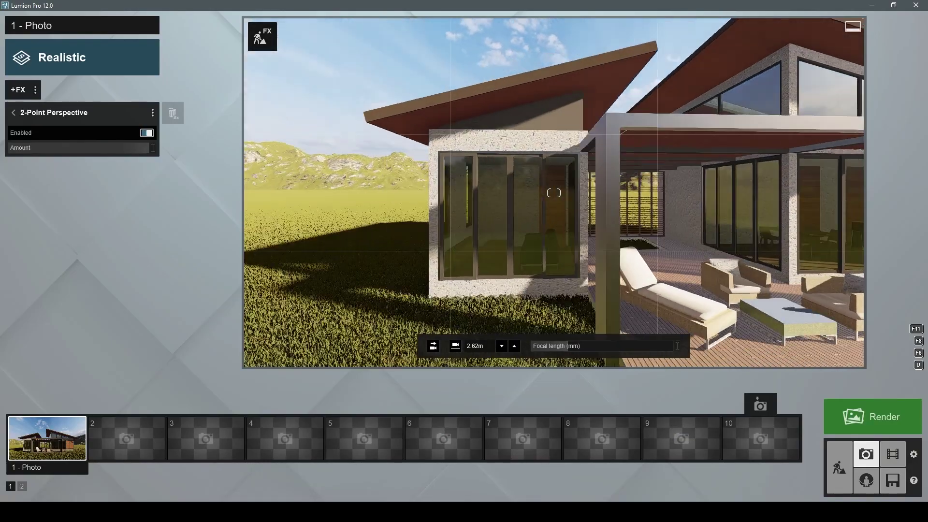
- Select the exterior walls in Build mode and set their texture map scale to 0.0
scroll(408, 207, "up", 5)
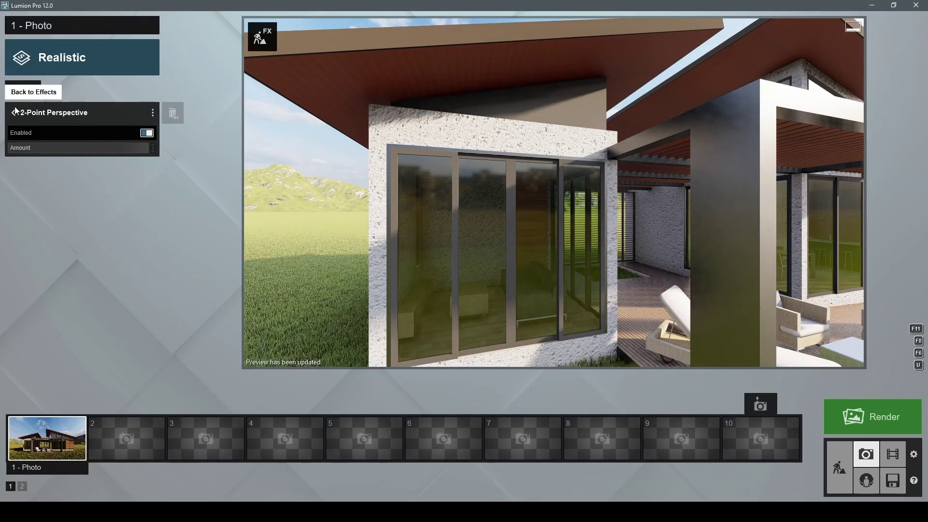
left_click(849, 471)
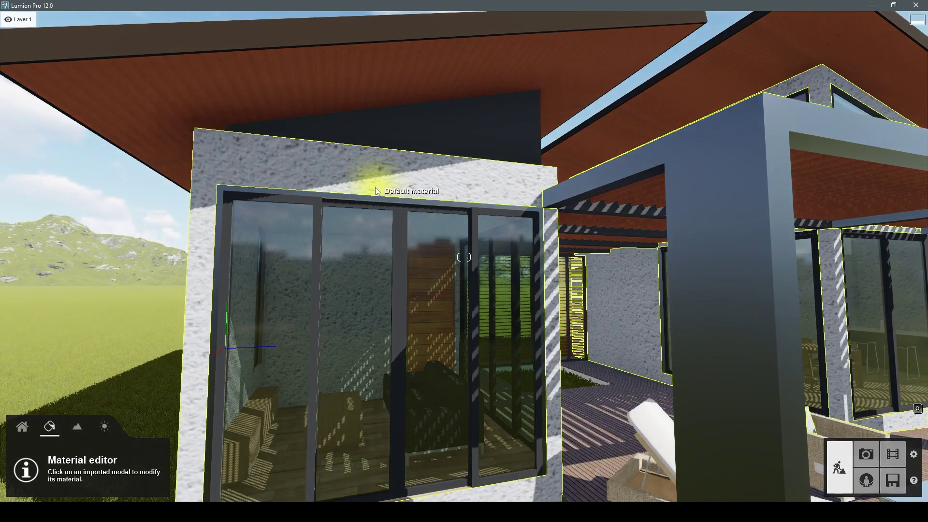
left_click(375, 187)
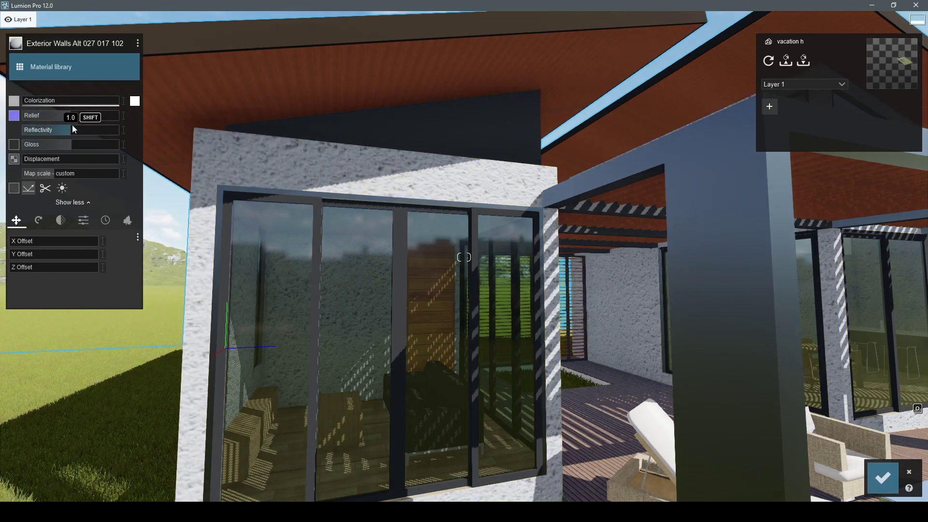
left_click_drag(54, 175, 26, 169)
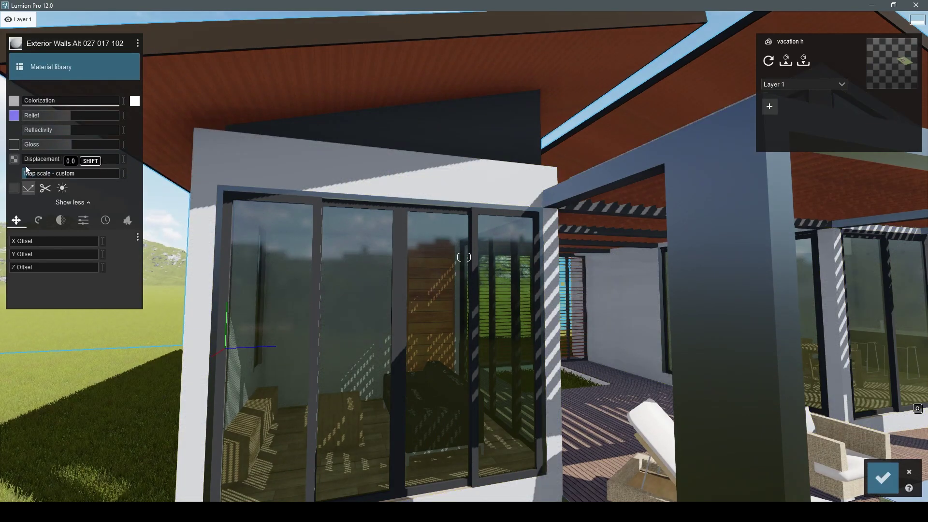
- Swap the walls to Exterior Walls Alt 027 018 102, remove gloss and raise reflectivity to 1.8
left_click(22, 65)
left_click(155, 232)
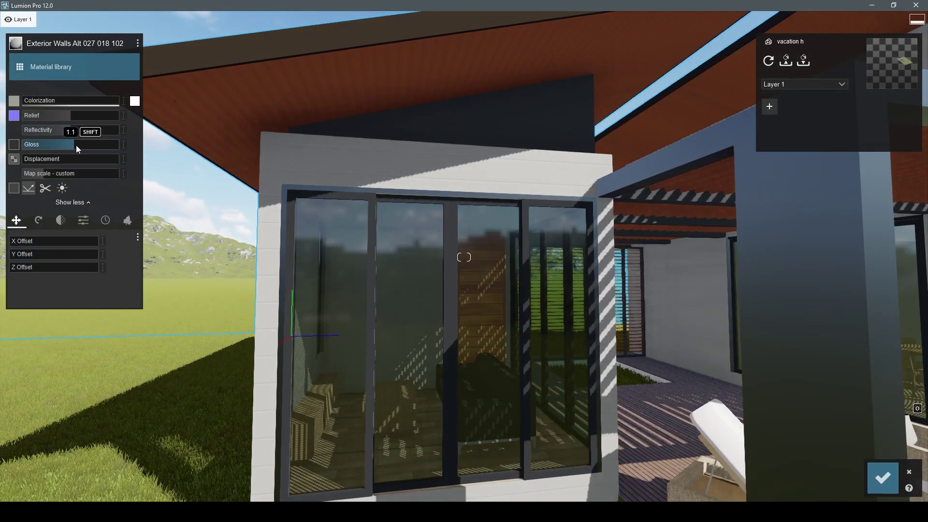
left_click_drag(76, 145, 52, 174)
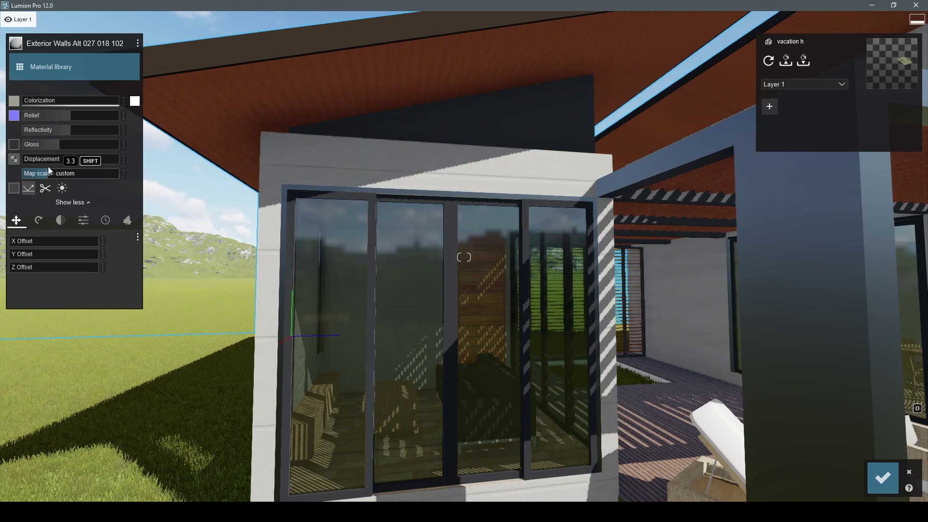
mouse_move(68, 115)
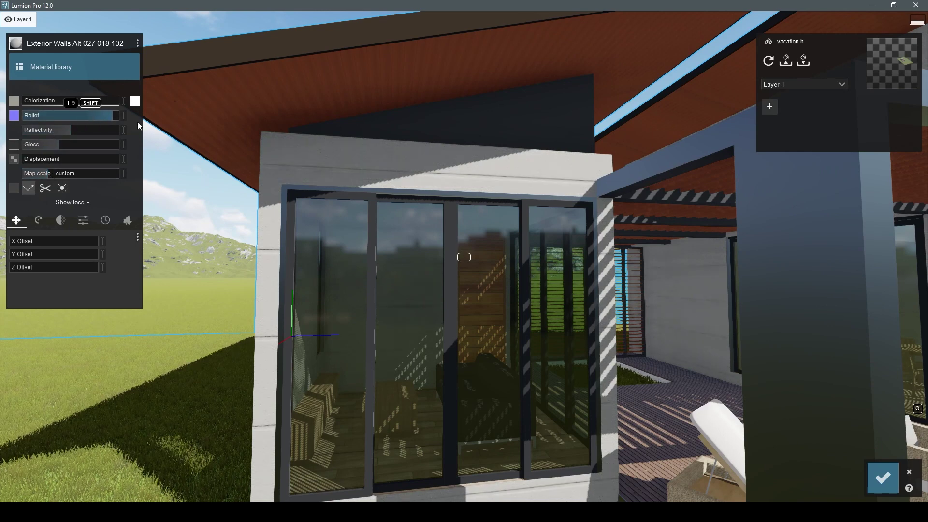
mouse_move(95, 137)
left_mouse_down()
mouse_move(86, 142)
mouse_move(112, 144)
left_mouse_up()
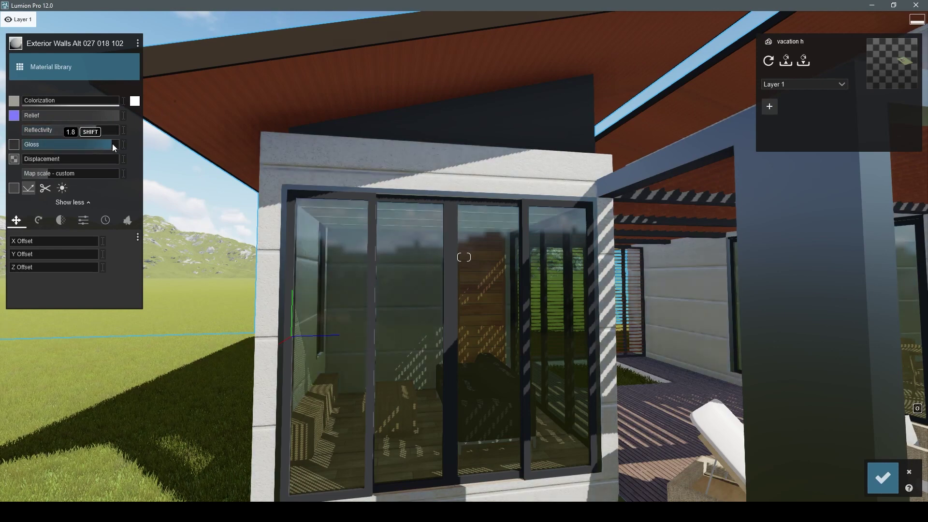
- Accept the wall material and refresh the Photo mode preview
left_click(882, 478)
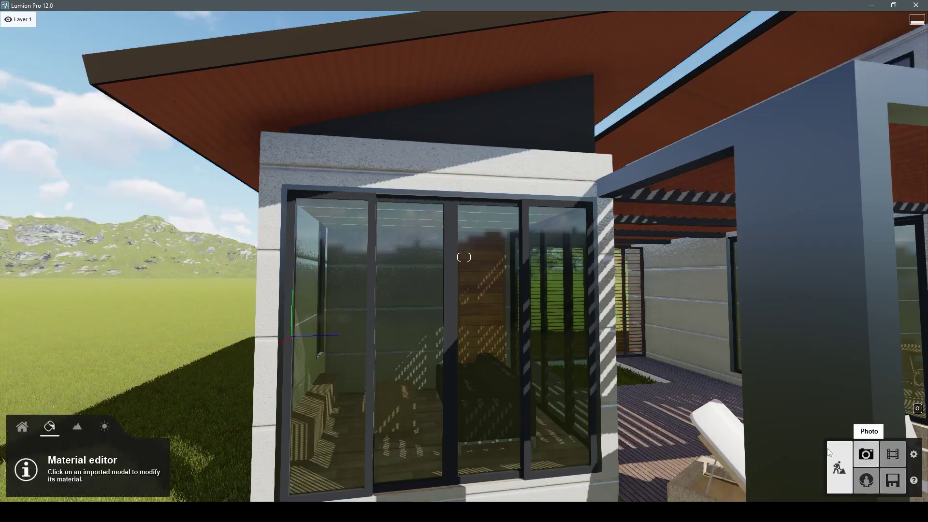
left_click(866, 454)
left_click(304, 236)
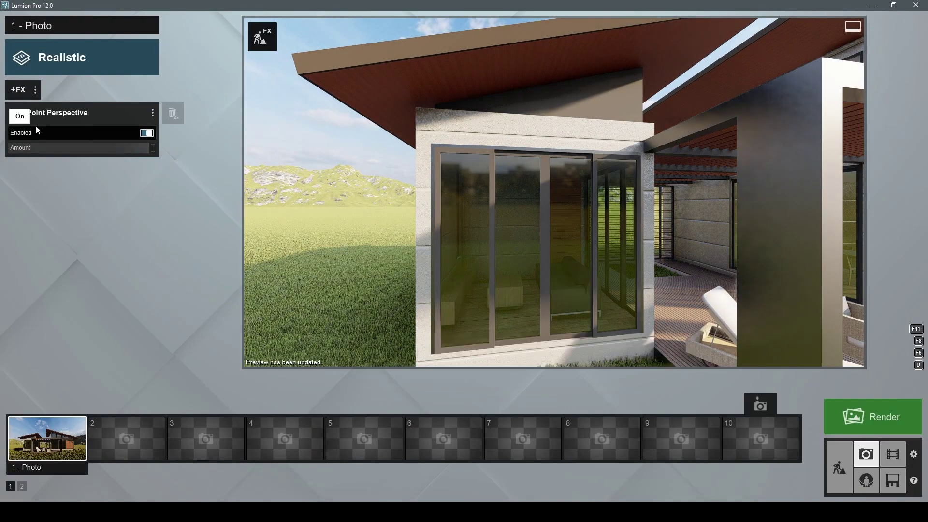
- Set the exterior walls' gloss to 1.0 and refresh a high-quality photo preview
left_click(839, 468)
left_click(444, 173)
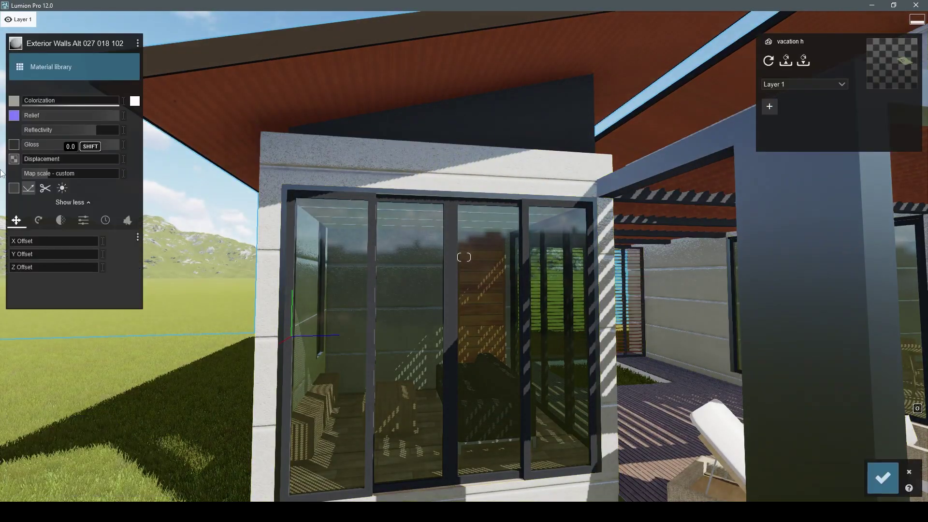
left_click(72, 148)
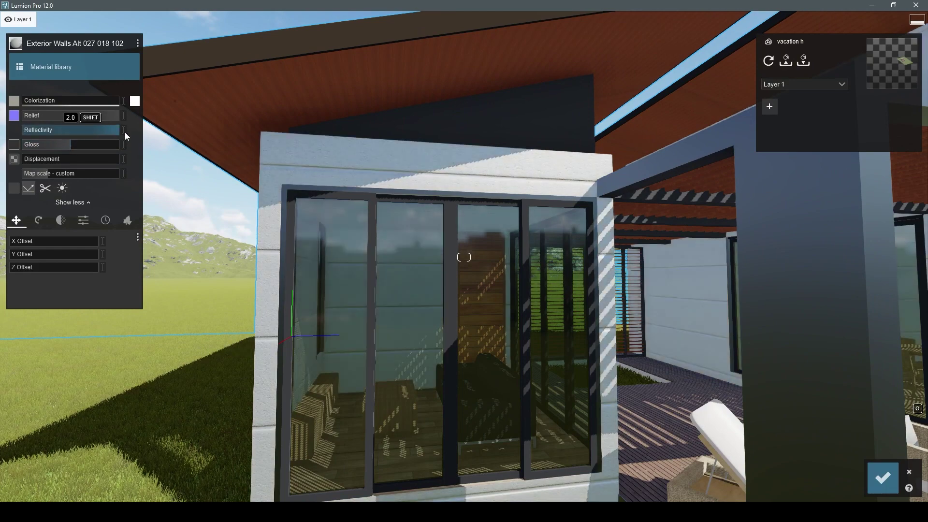
left_click(883, 478)
left_click(872, 457)
left_click(321, 206)
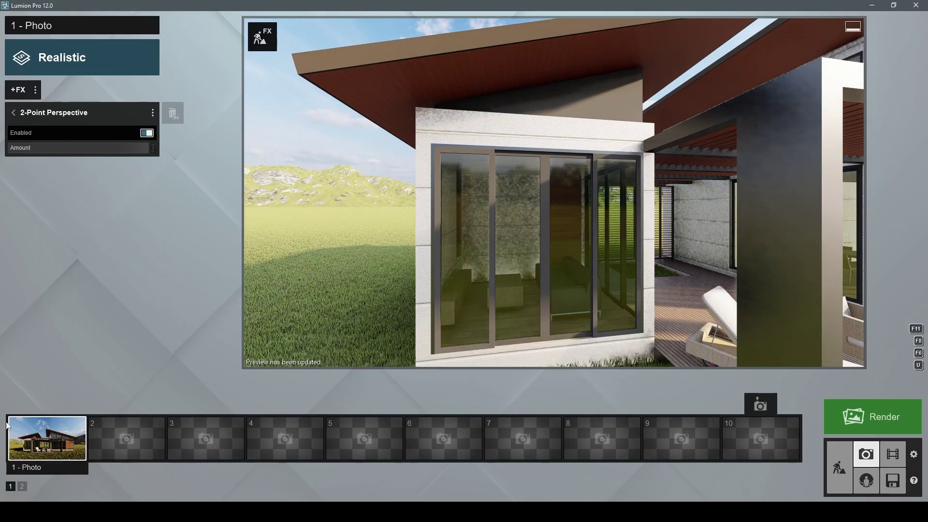
- View the house from the Photo 1 camera, then reselect the exterior walls material
left_click(43, 437)
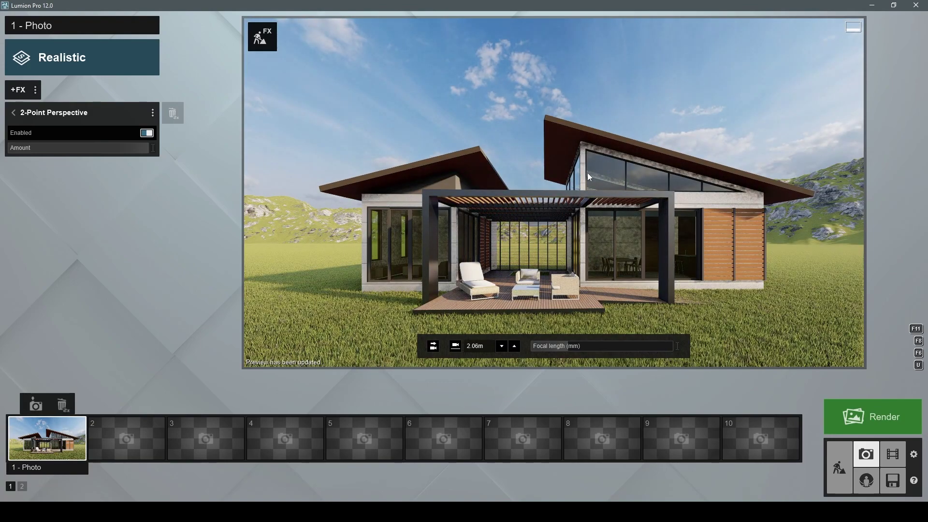
scroll(623, 155, "up", 5)
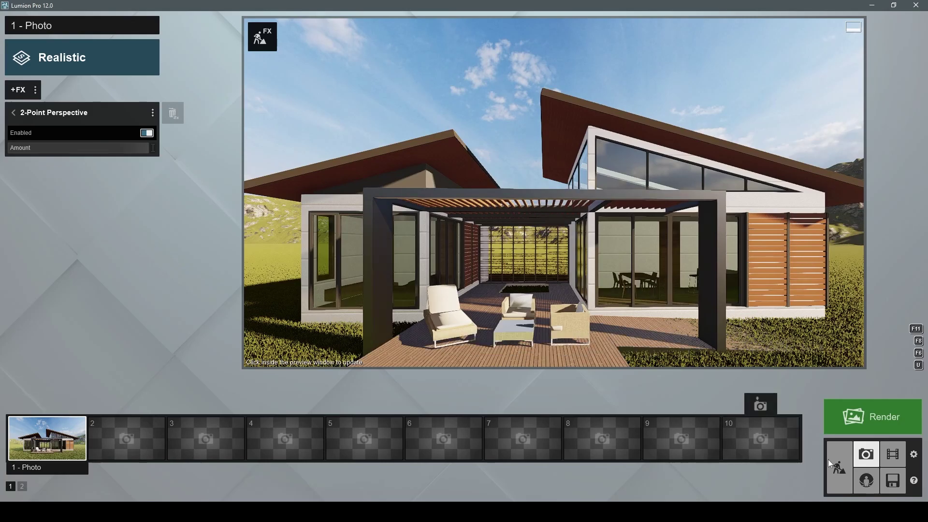
left_click(839, 468)
left_click(520, 198)
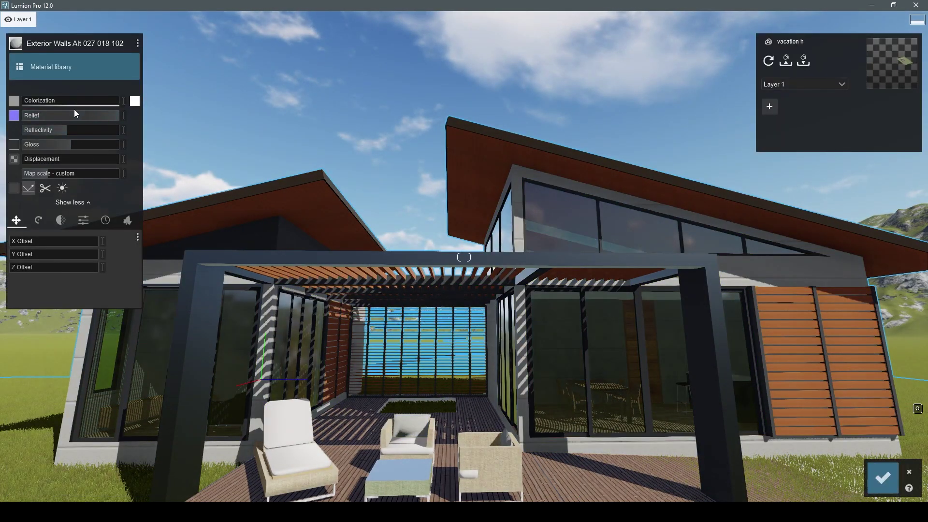
- Fly in to inspect the left glass wall's window frame, then back out and select the roof surface
left_click(883, 477)
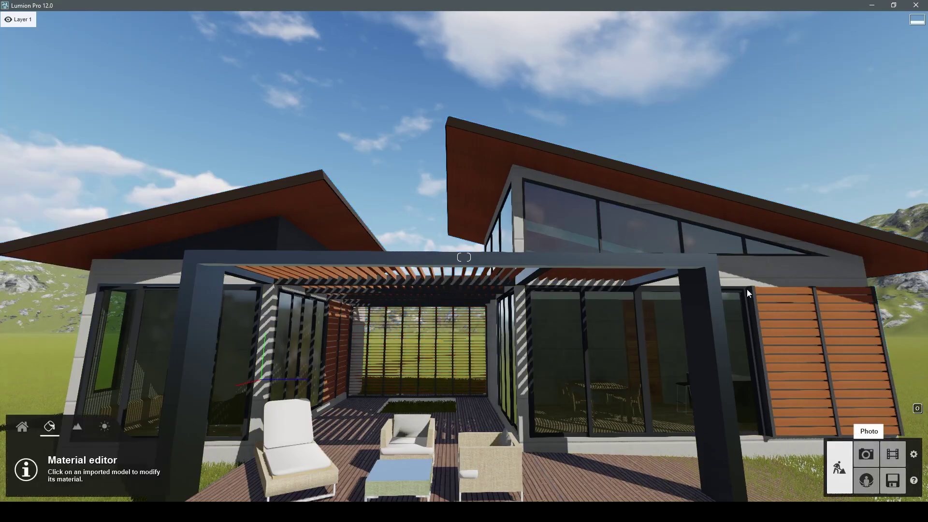
right_click_drag(747, 289, 747, 310)
right_click_drag(464, 257, 464, 257)
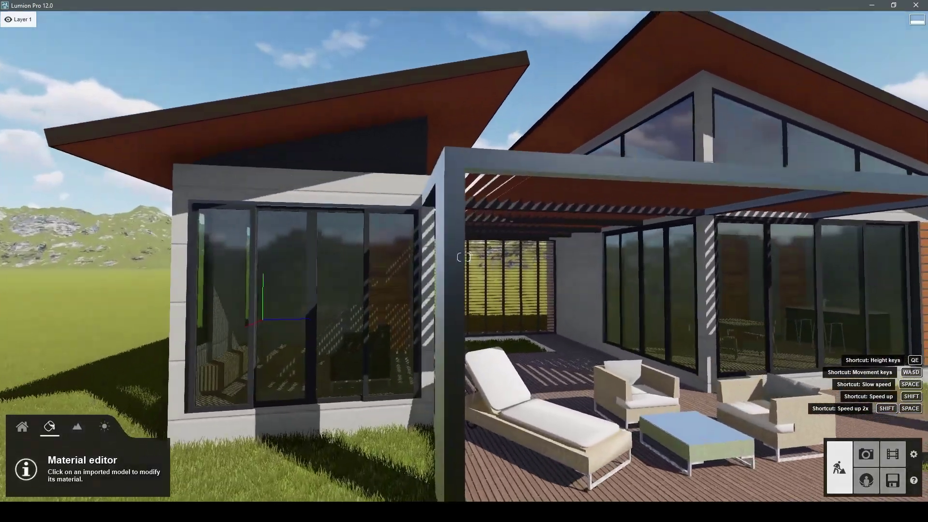
key("w")
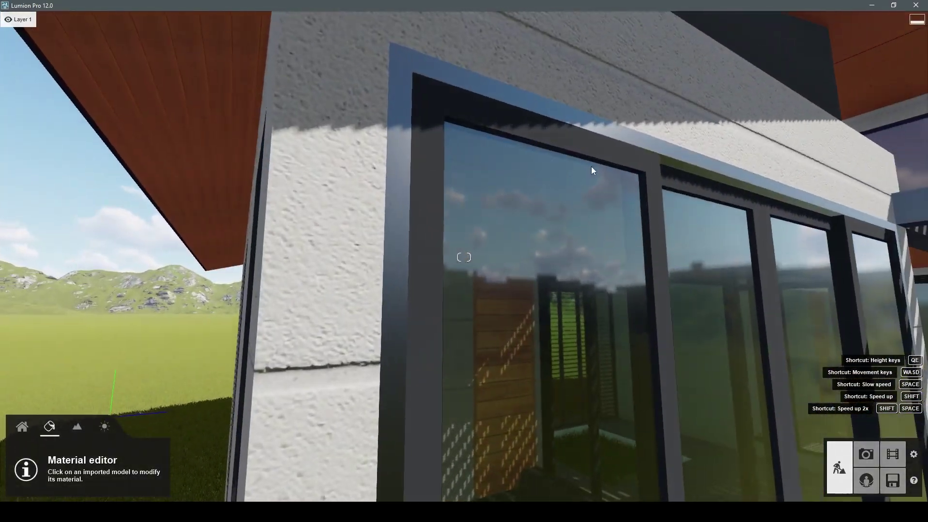
right_click_drag(464, 257, 591, 166)
left_click(475, 90)
key("s")
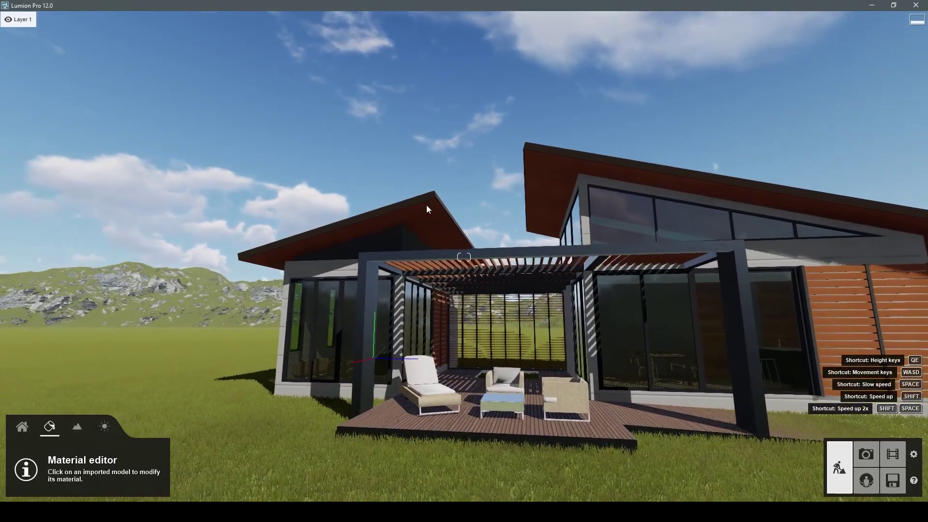
left_click(425, 215)
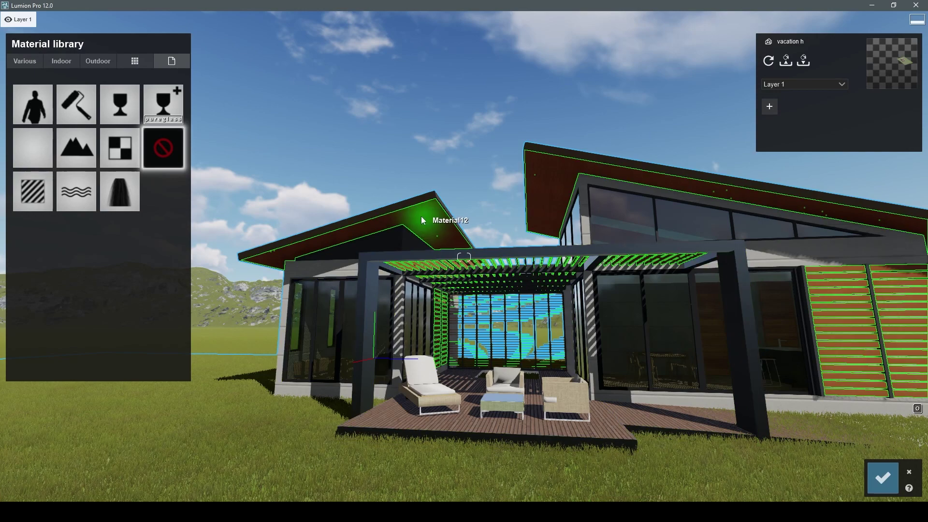
- Try Polii Wood Flooring 06 3k, then apply Wood 001 1024 to the roof and cladding
left_click(94, 61)
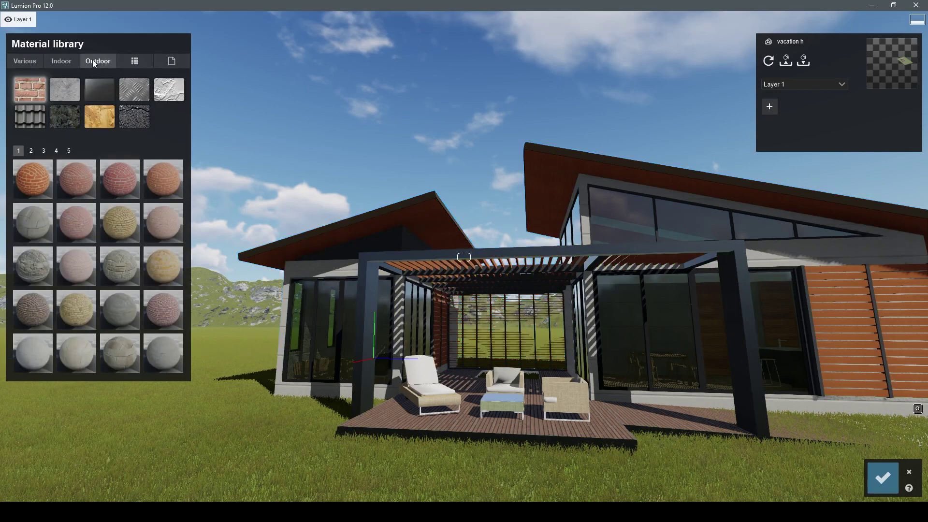
left_click(109, 115)
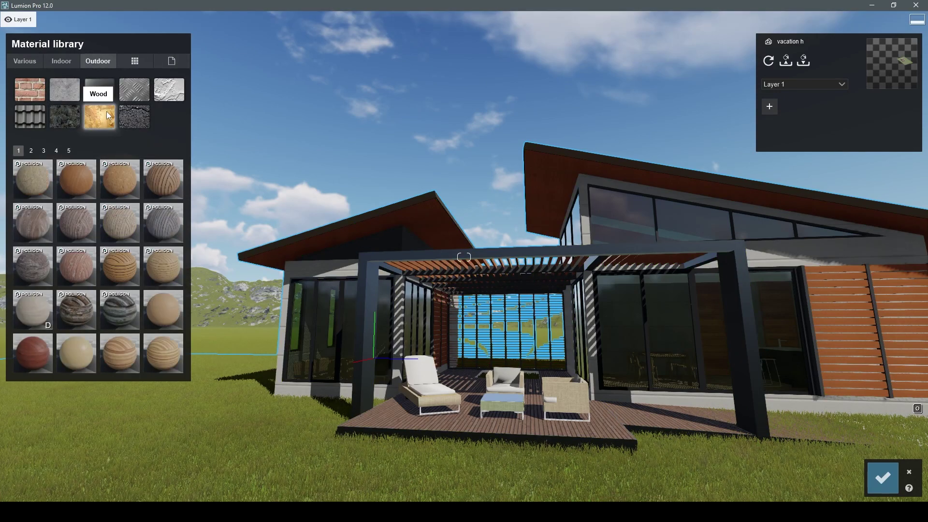
left_click(160, 188)
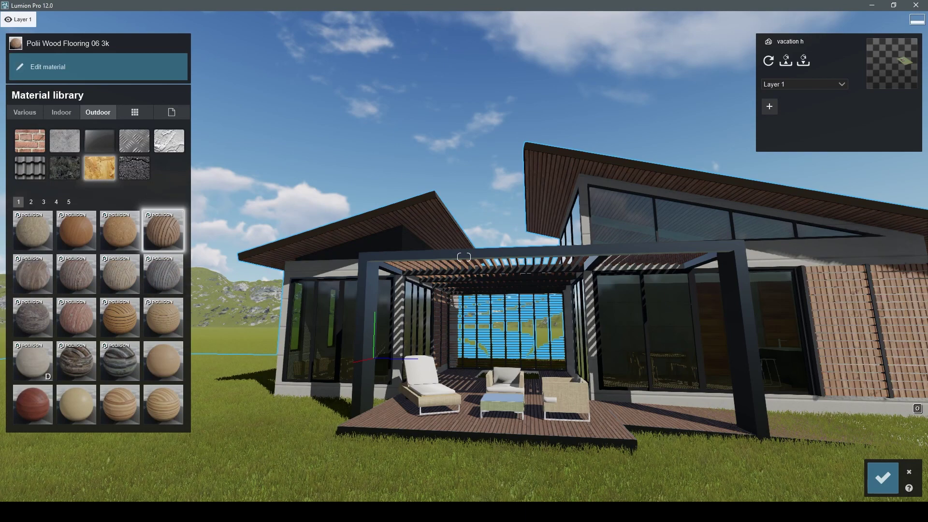
scroll(419, 138, "down", 3)
left_click(165, 355)
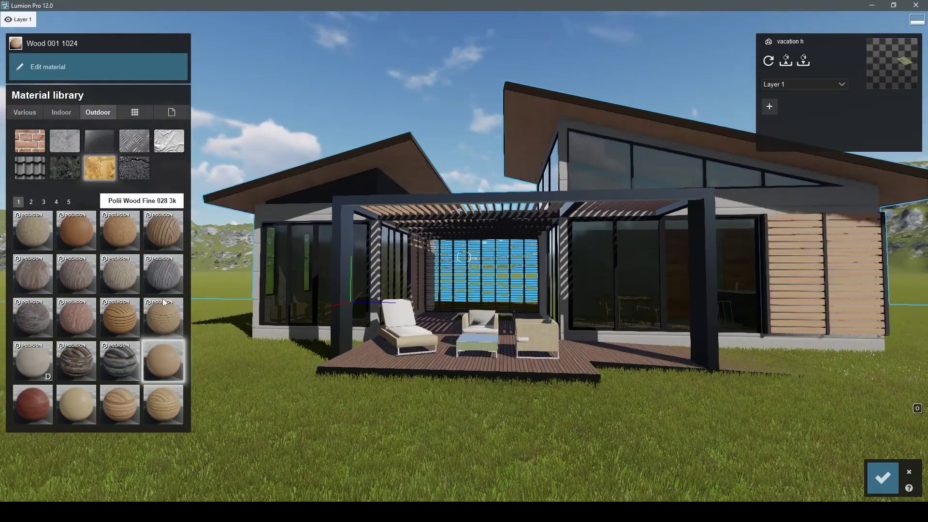
- Tint the Wood 001 1024 orange with colorization 0.6 and save the material
left_click(161, 366)
left_click(135, 101)
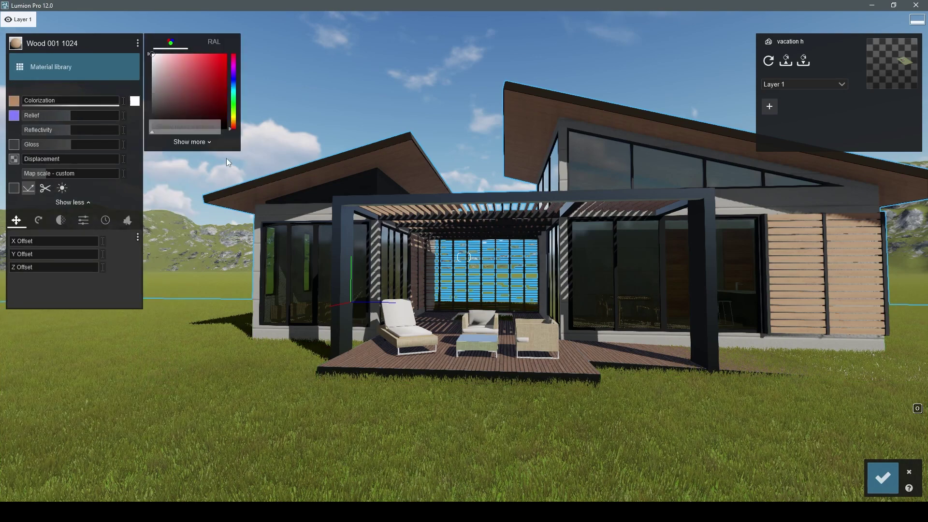
left_click_drag(236, 116, 235, 121)
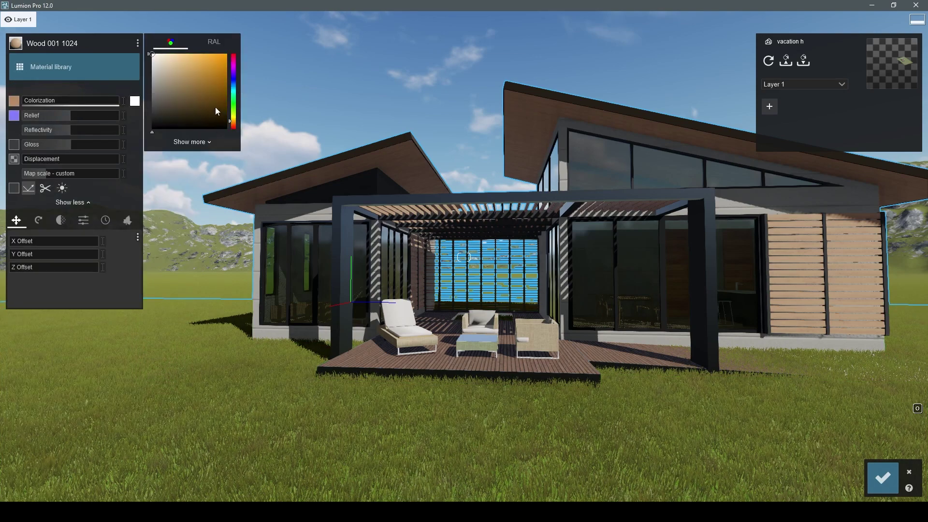
left_click_drag(62, 103, 92, 105)
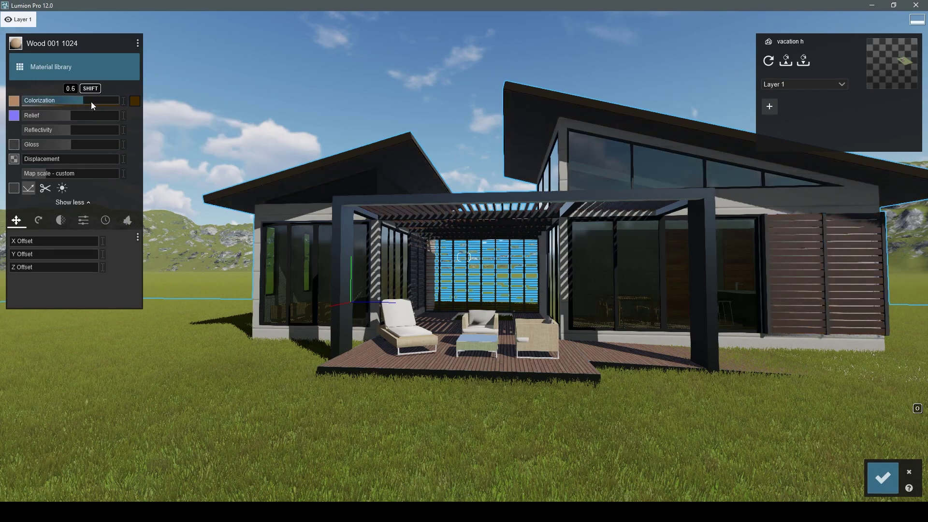
right_click_drag(77, 106, 77, 94)
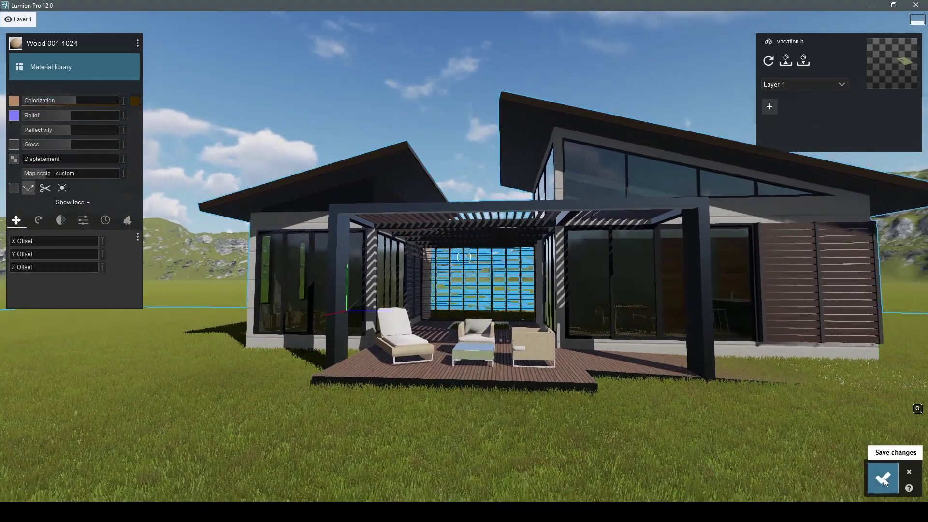
left_click(881, 480)
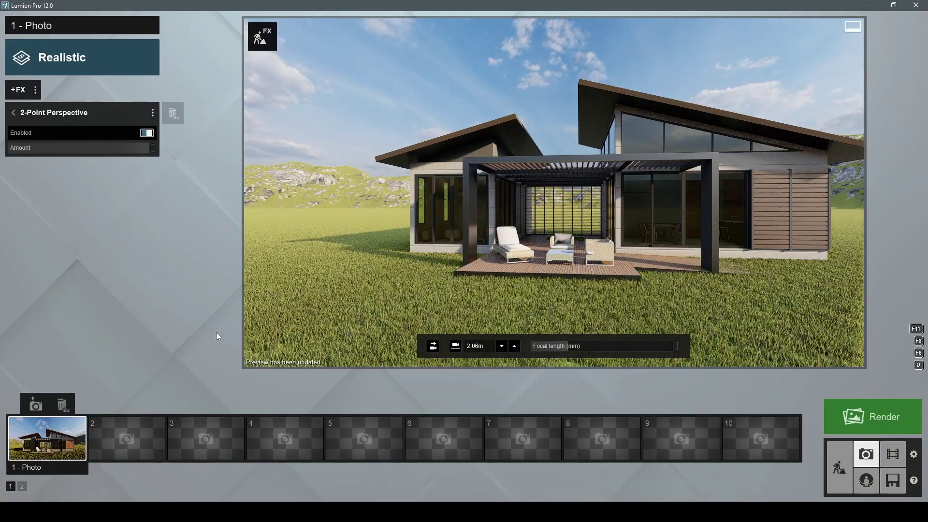
- Restore the Photo 1 camera and move it closer and lower, about 1.4 m, facing the pergola
left_click(47, 438)
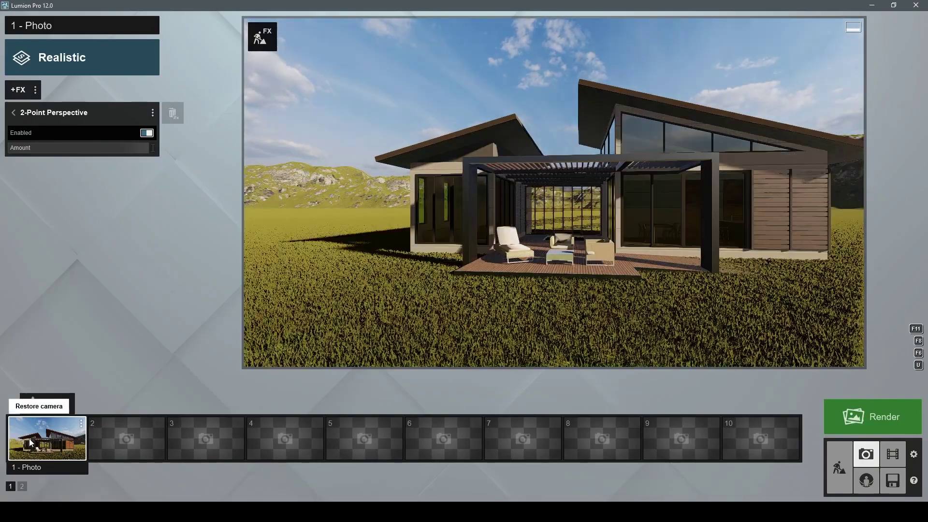
key("w")
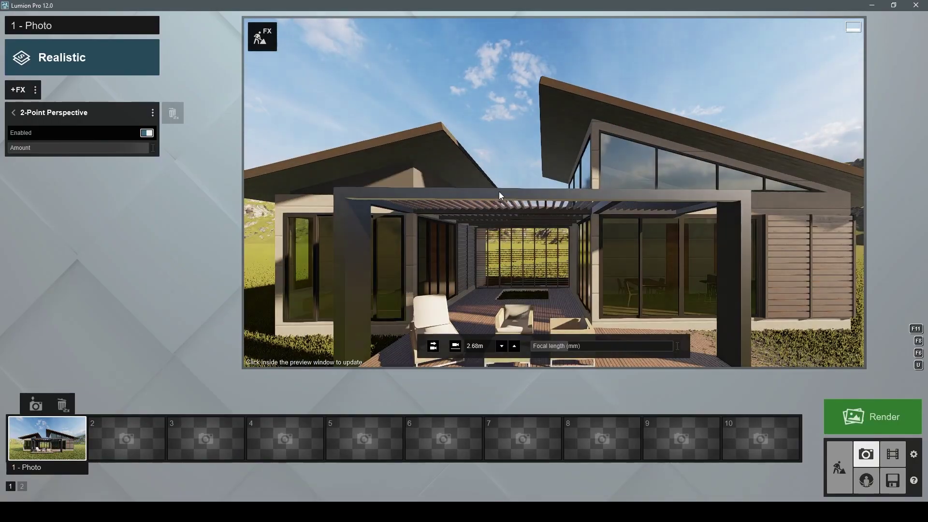
key("e")
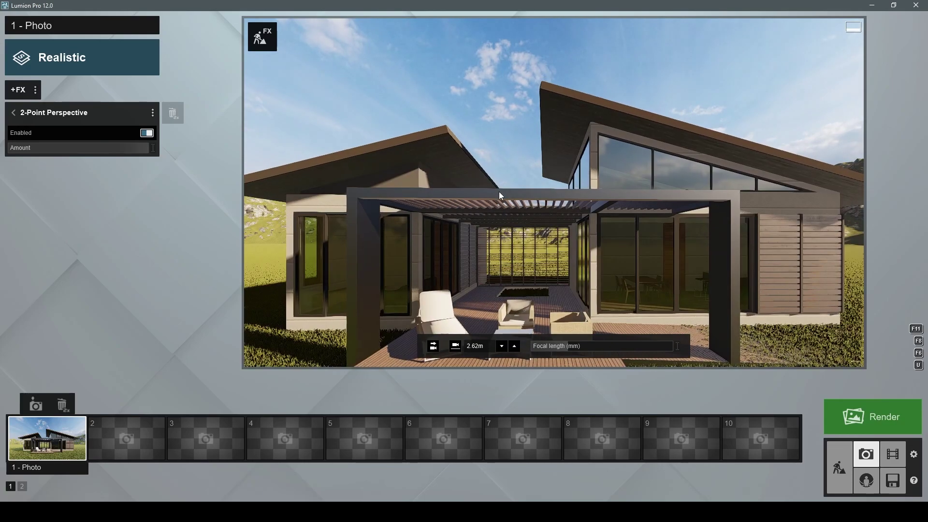
key("s")
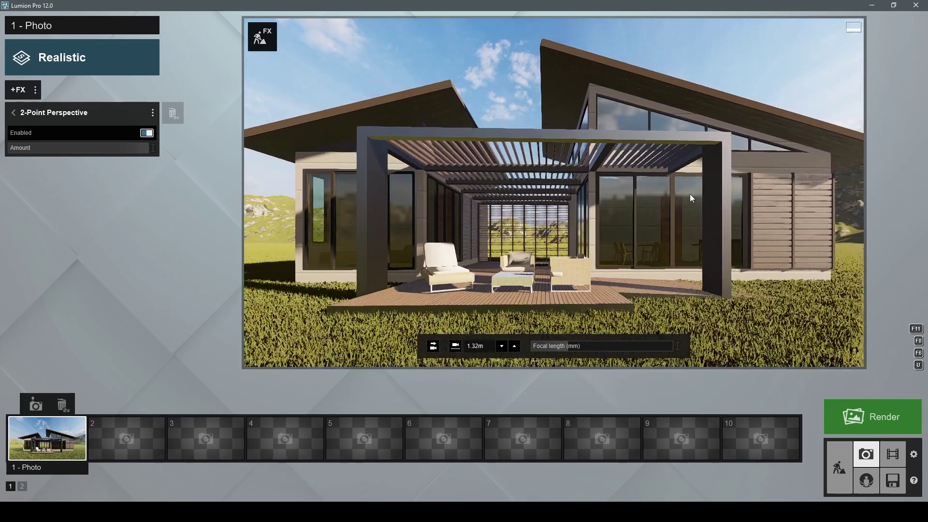
key("s")
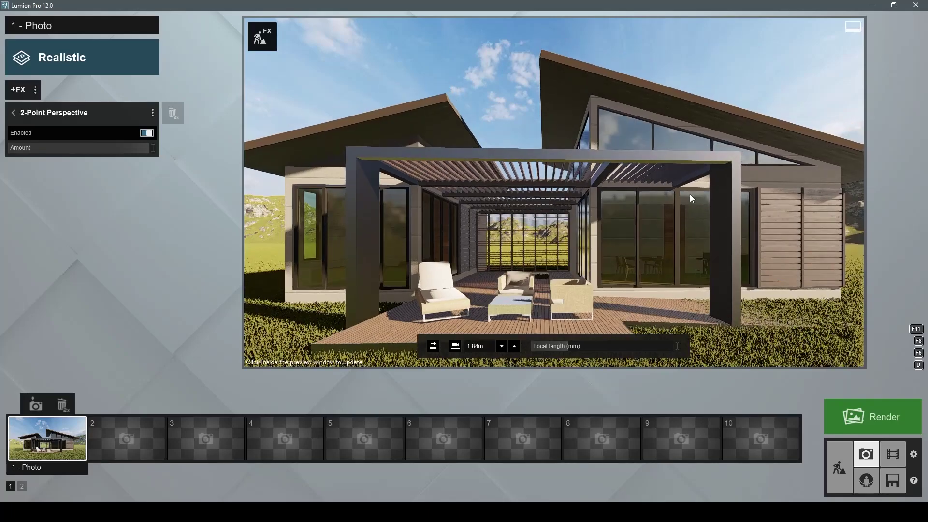
key("w")
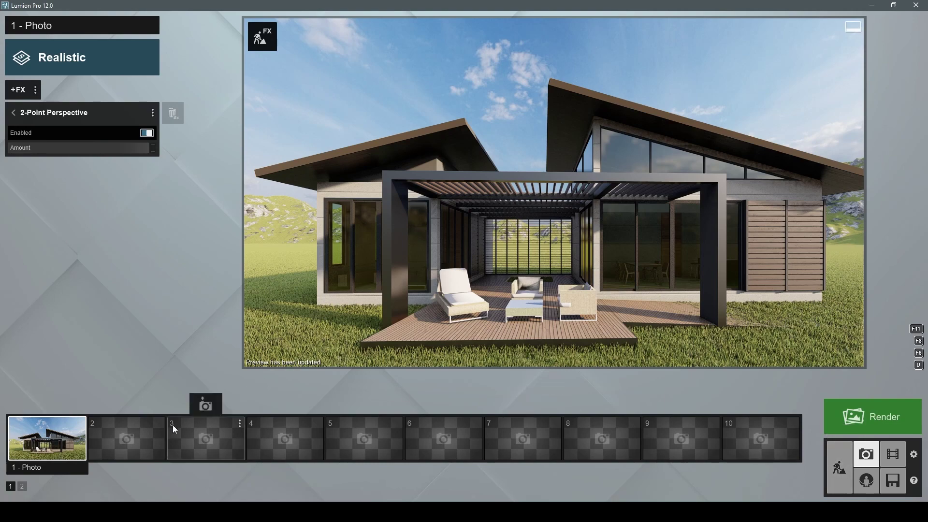
- Store the current view as photo 2 and copy photo 1's effect list
left_click(148, 439)
left_click(117, 404)
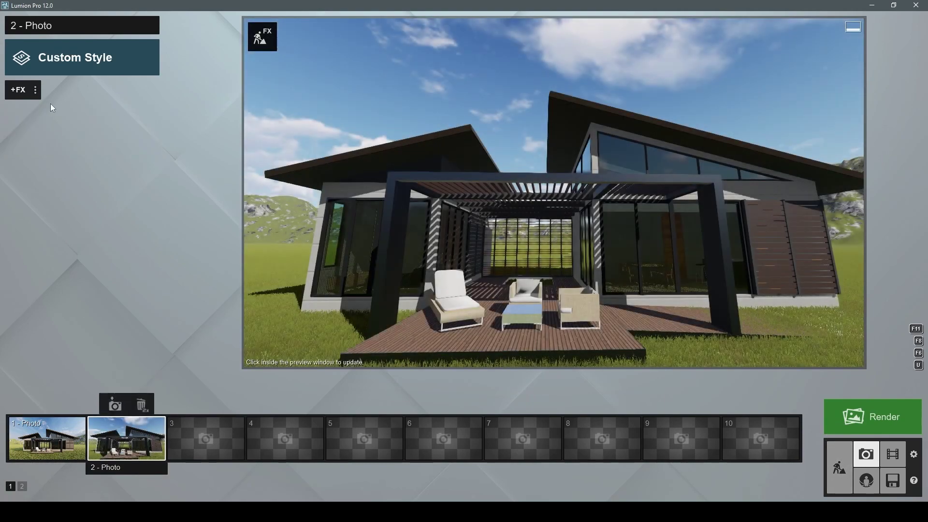
left_click(47, 437)
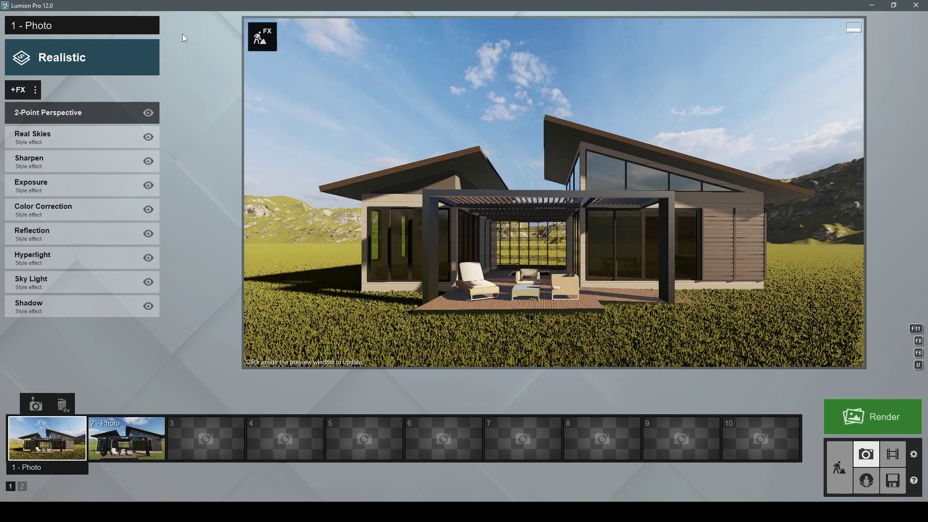
left_click(148, 25)
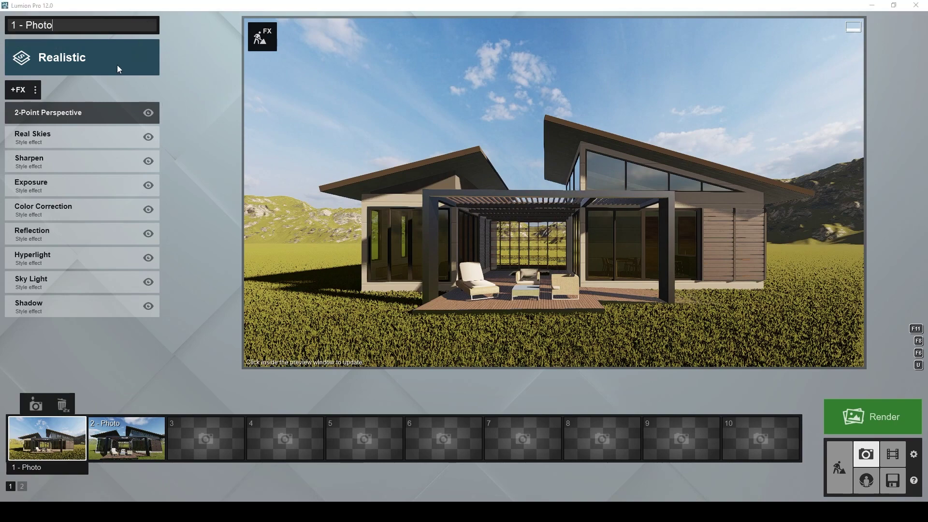
left_click(38, 90)
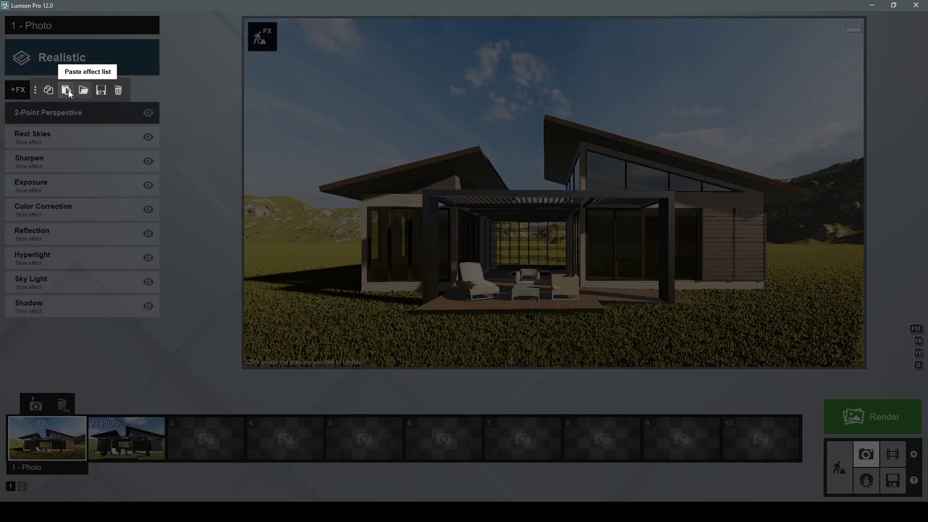
left_click(53, 88)
- Paste photo 1's Realistic effects onto photo 2 and refresh its preview
left_click(115, 430)
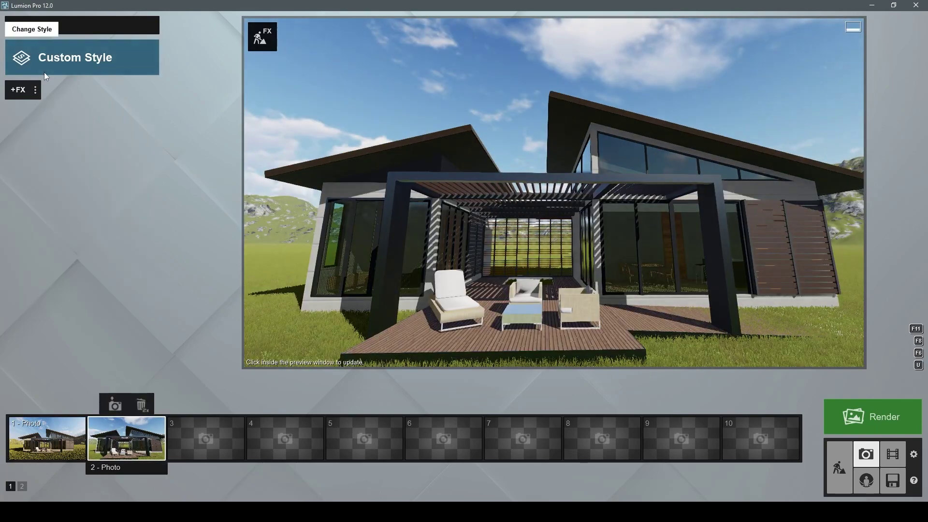
left_click(36, 90)
left_click(53, 88)
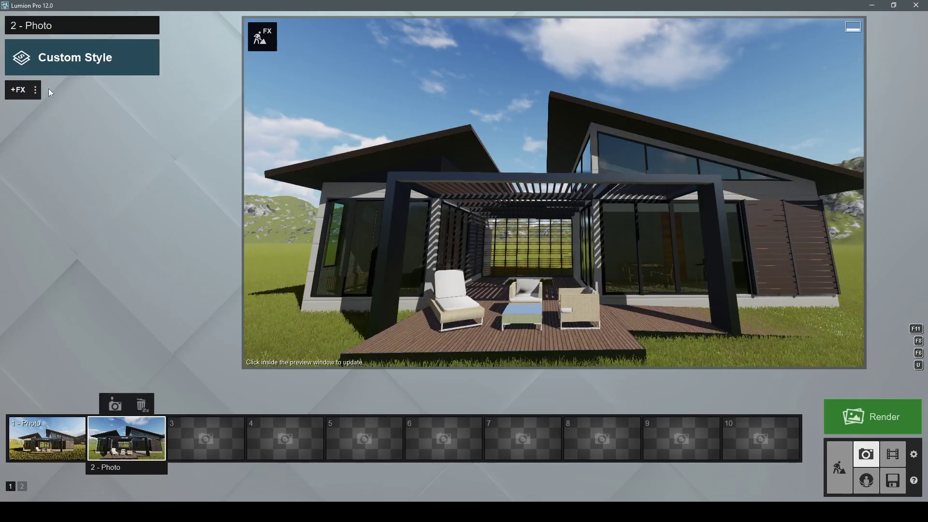
left_click(46, 433)
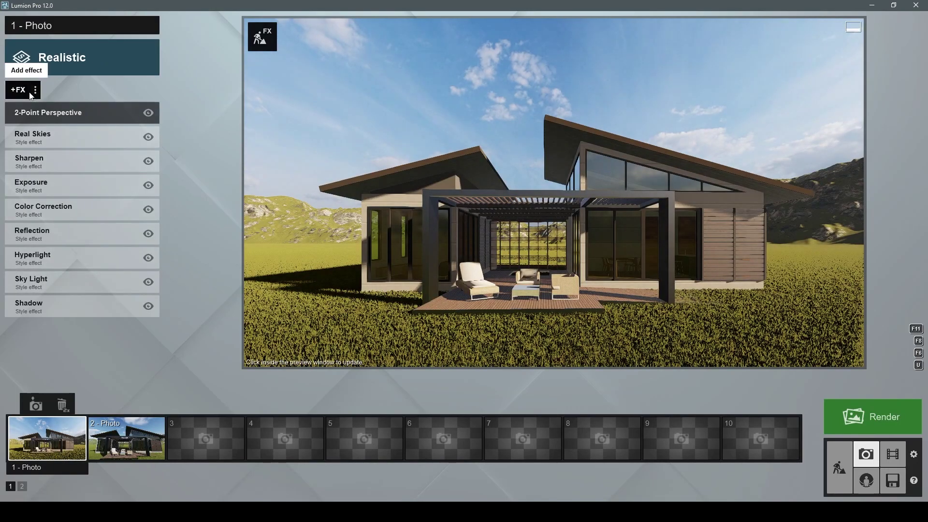
left_click(35, 90)
left_click(112, 440)
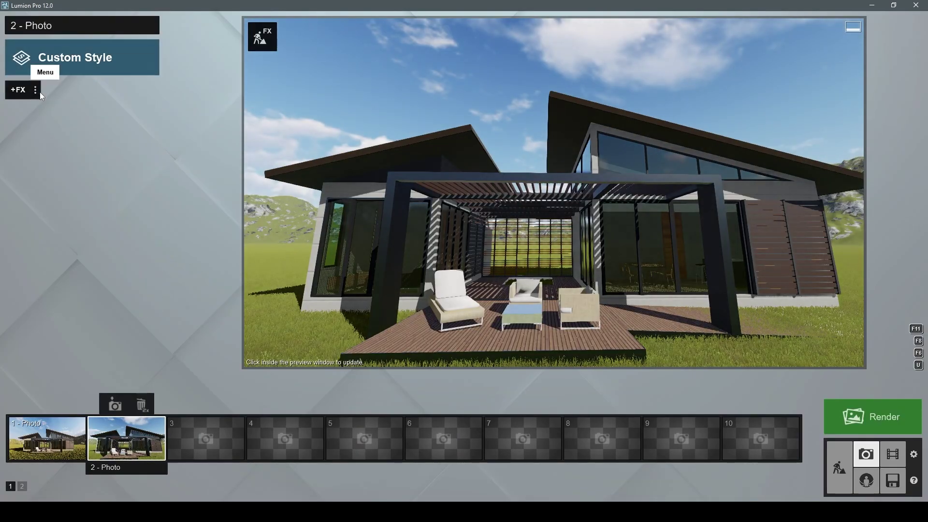
left_click(36, 90)
left_click(514, 195)
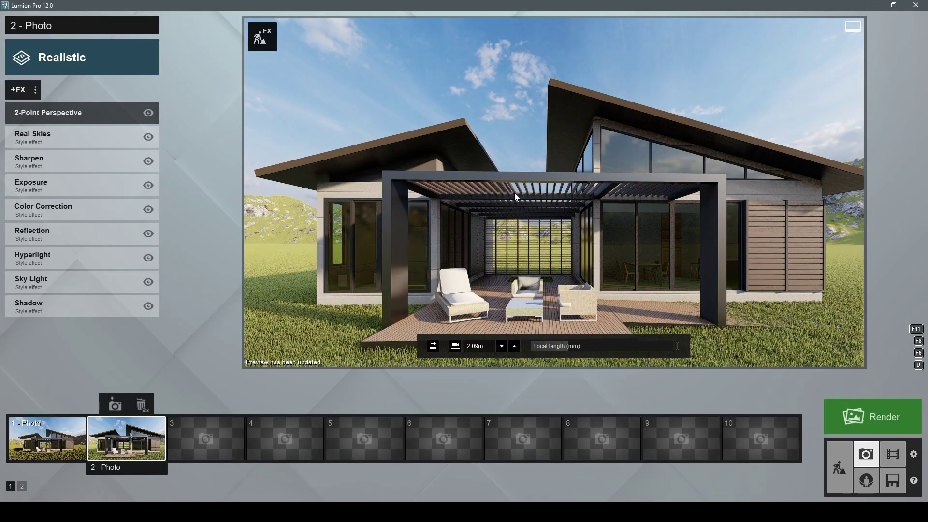
left_click(837, 449)
- Reset the Wood 001 1024 colorization to 0 and save the material
left_click(803, 334)
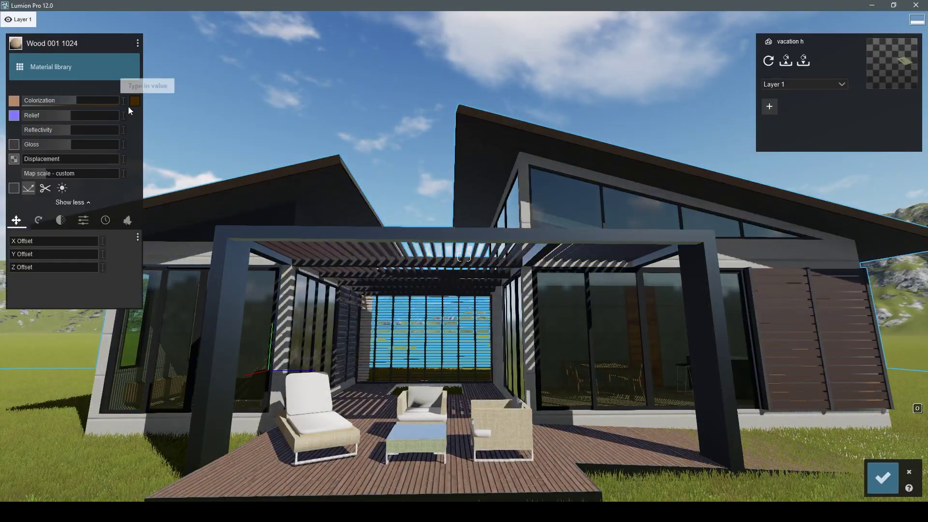
left_click_drag(68, 100, 28, 100)
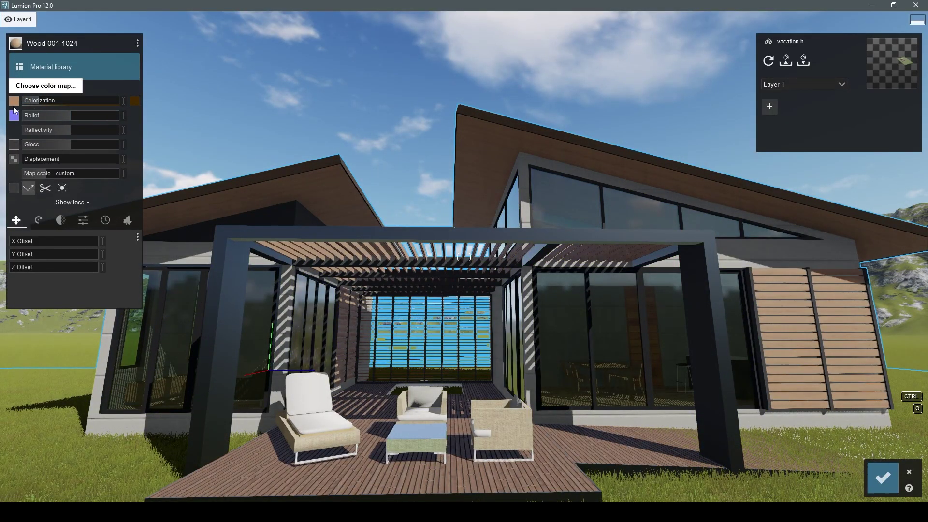
left_click(14, 104)
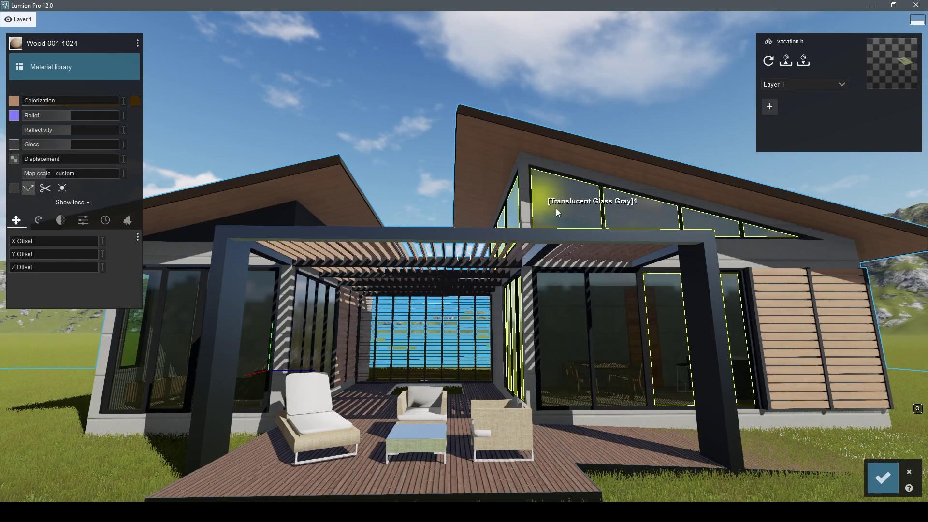
left_click(883, 477)
- Give the lounge chair's rattan material the Lightmap material
left_click(450, 357)
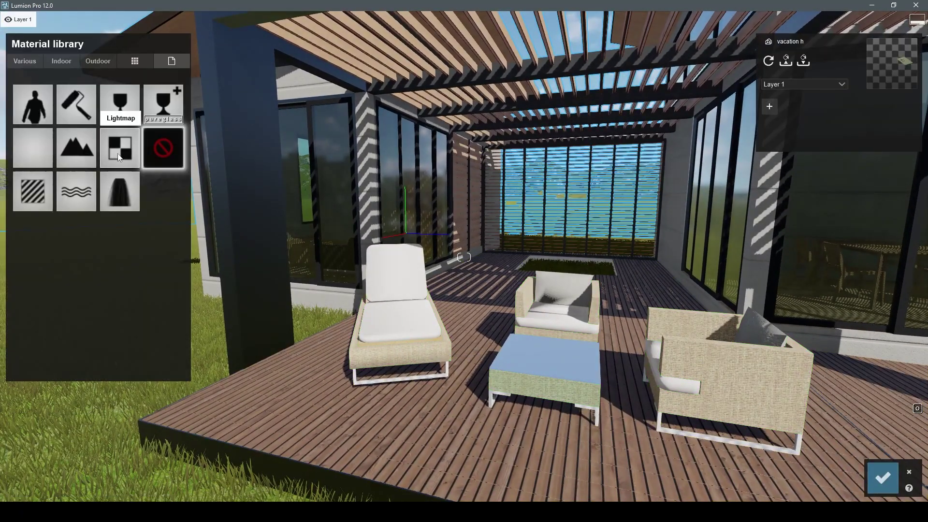
left_click(120, 147)
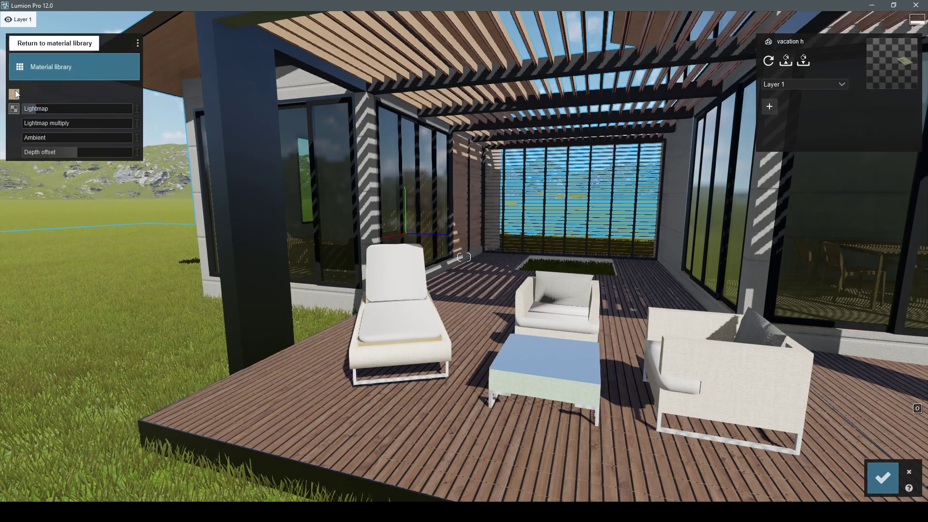
mouse_move(14, 93)
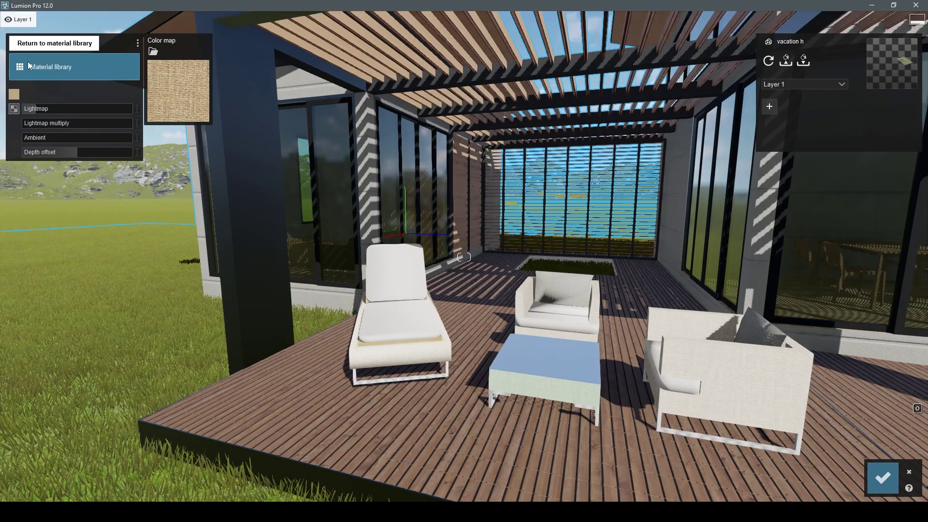
left_click(29, 67)
right_click_drag(263, 353, 203, 353)
- Fly close to the lounge chair and browse the library to the Indoor fabric materials
key("w")
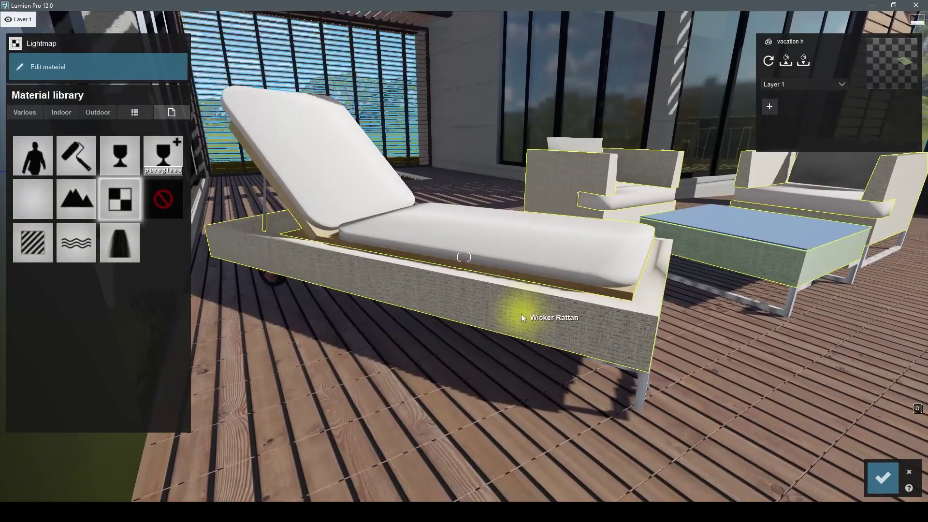
left_click(48, 67)
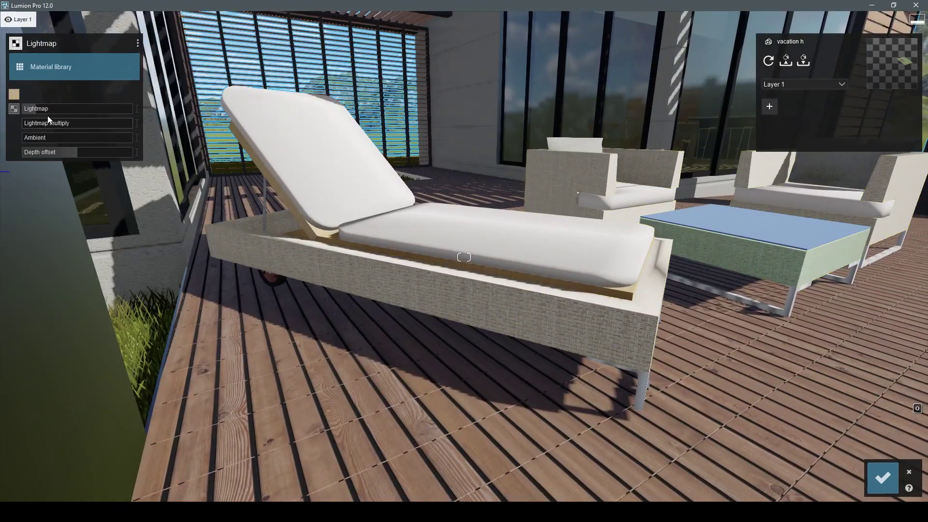
left_click(14, 95)
left_click(51, 68)
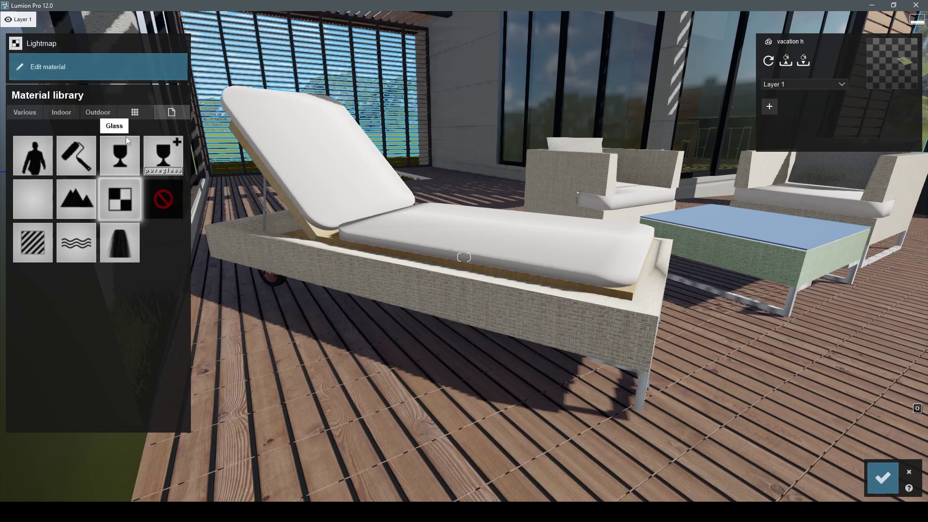
left_click(85, 113)
left_click(112, 162)
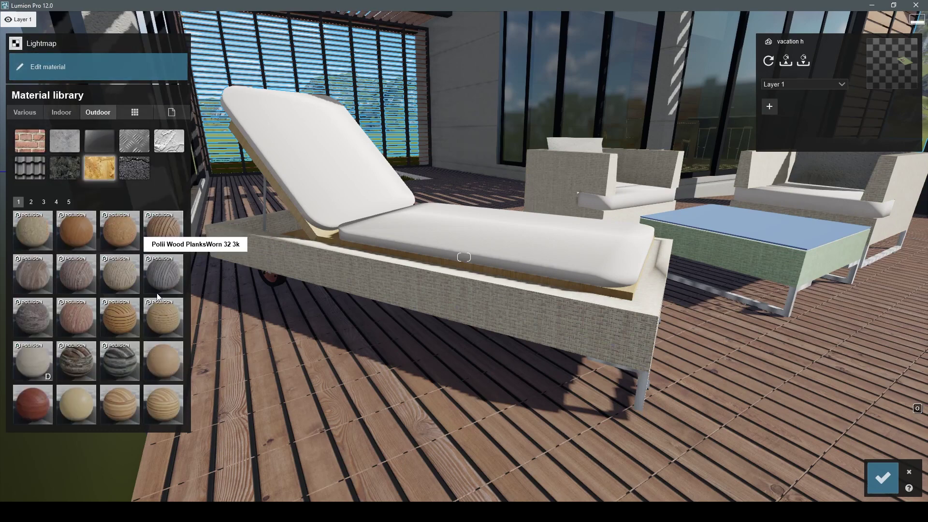
left_click(61, 112)
left_click(140, 174)
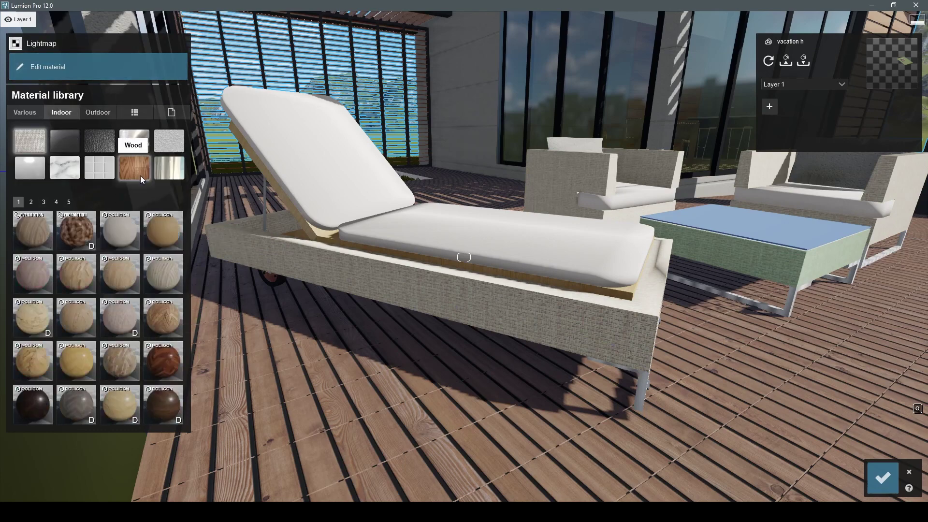
left_click(92, 167)
left_click(30, 141)
scroll(159, 331, "down", 1)
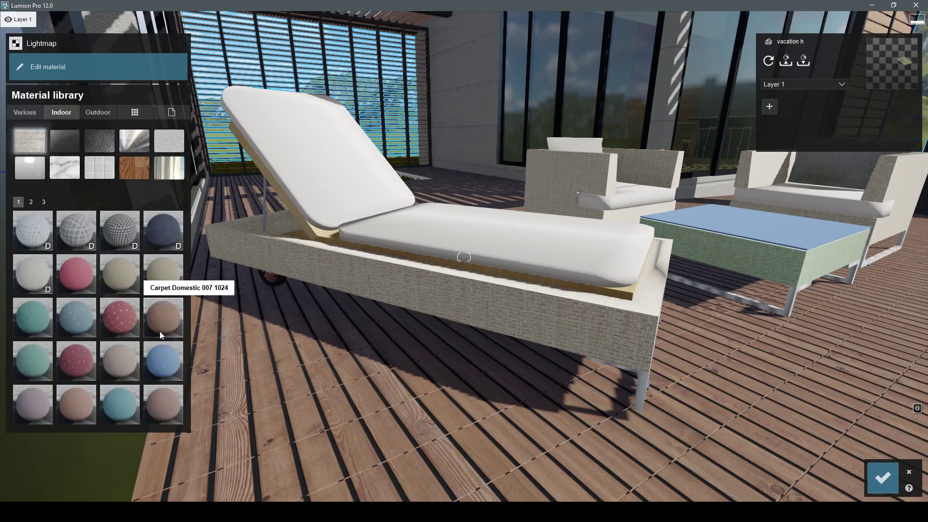
scroll(157, 329, "down", 1)
scroll(145, 334, "up", 1)
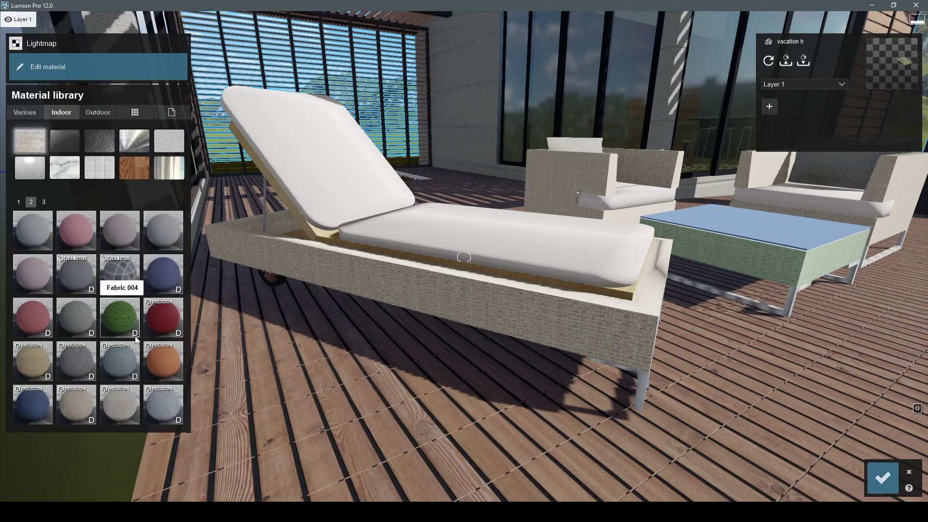
- Try Carpet 002, Fabric 003, CottonTwill and Muslin fabrics, settling on Polii Fabric Wicker 001 2k
left_click(42, 371)
right_click_drag(313, 184, 338, 179)
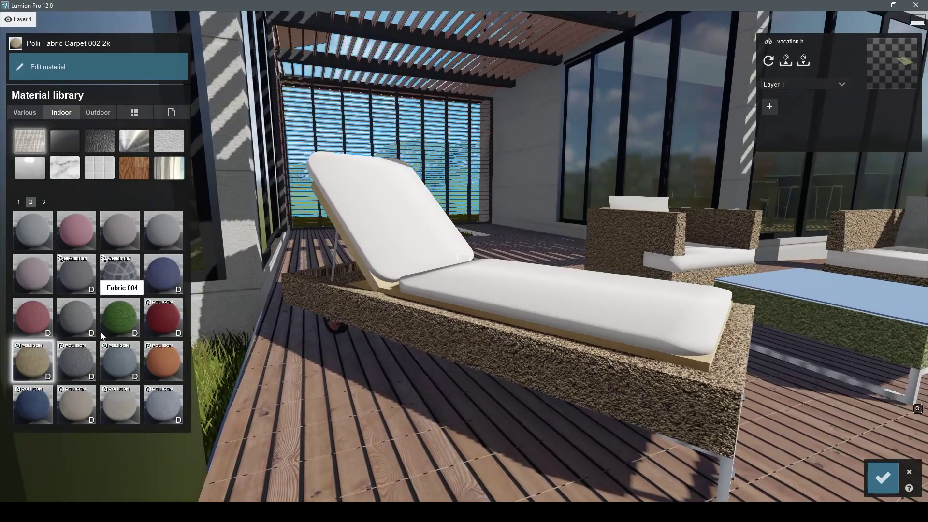
left_click(74, 359)
left_click(71, 328)
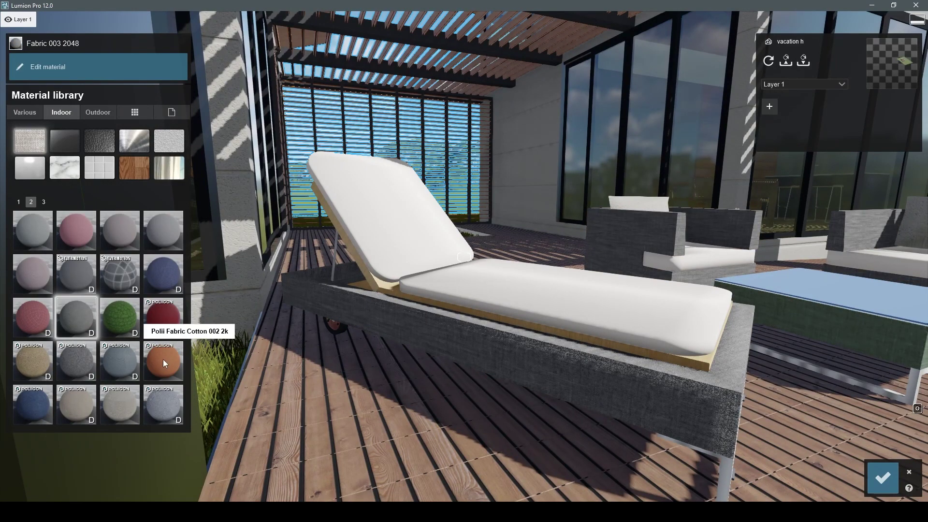
left_click(120, 360)
left_click(162, 400)
left_click(138, 379)
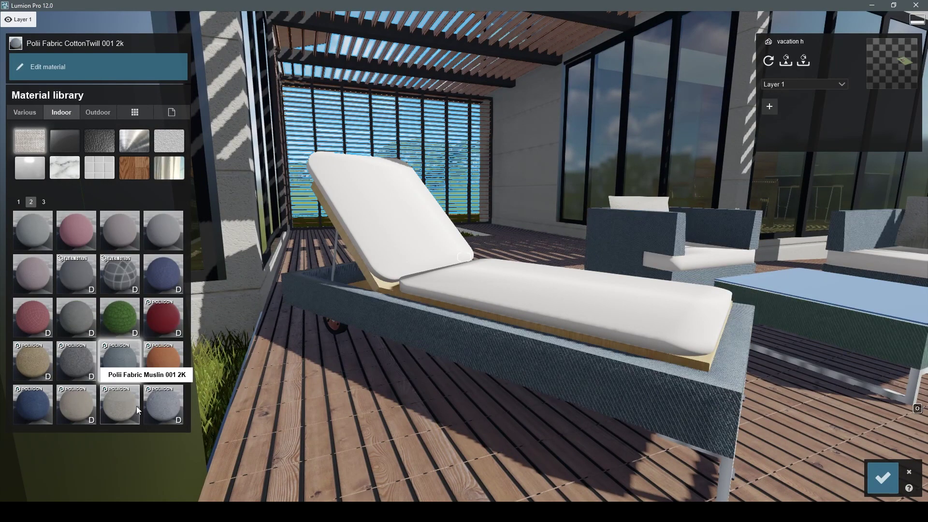
left_click(137, 409)
left_click(43, 201)
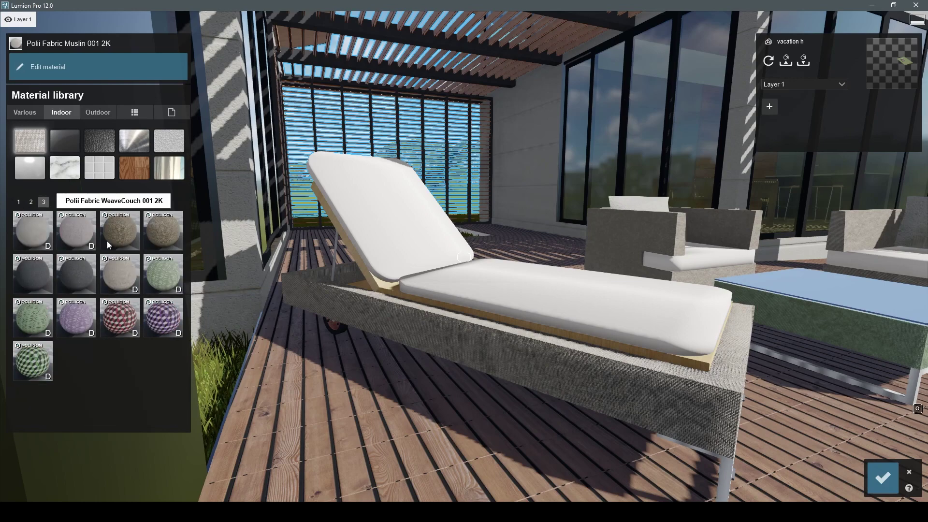
left_click(123, 236)
right_click_drag(156, 237, 159, 237)
right_click_drag(465, 257, 156, 237)
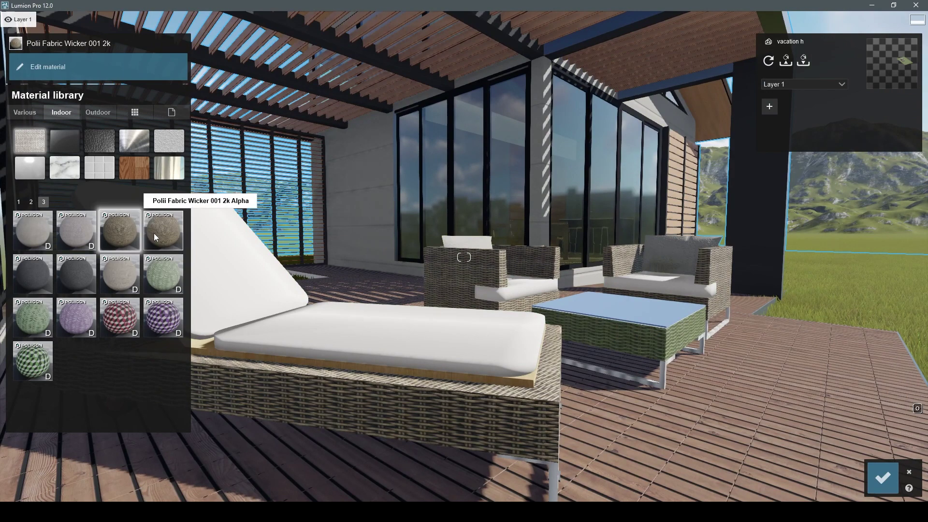
- Tint the wicker material orange and fly around the pergola to check it
left_click(72, 67)
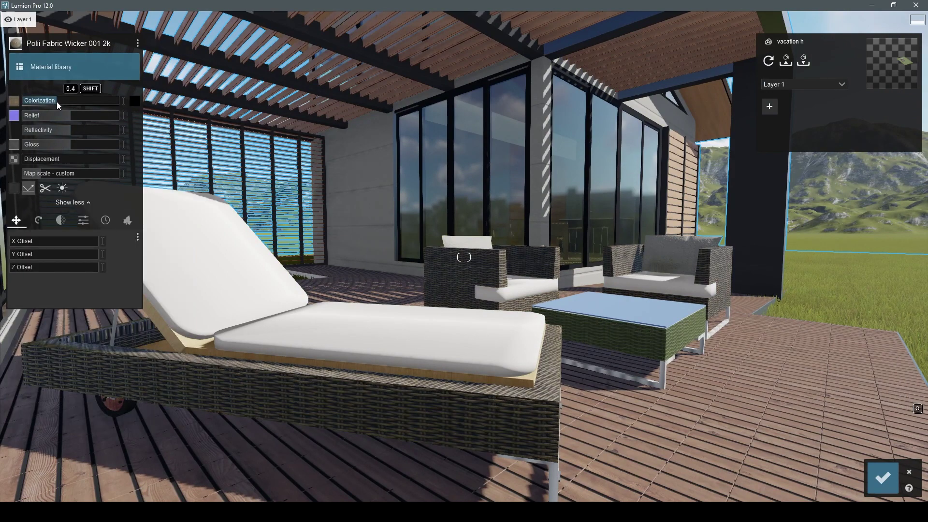
left_click_drag(53, 99, 109, 102)
left_click(134, 101)
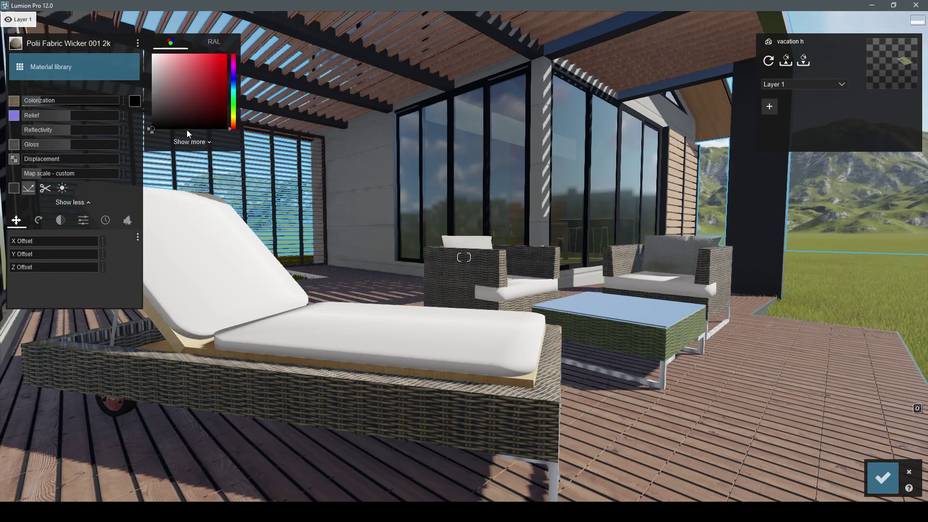
left_click_drag(233, 121, 234, 128)
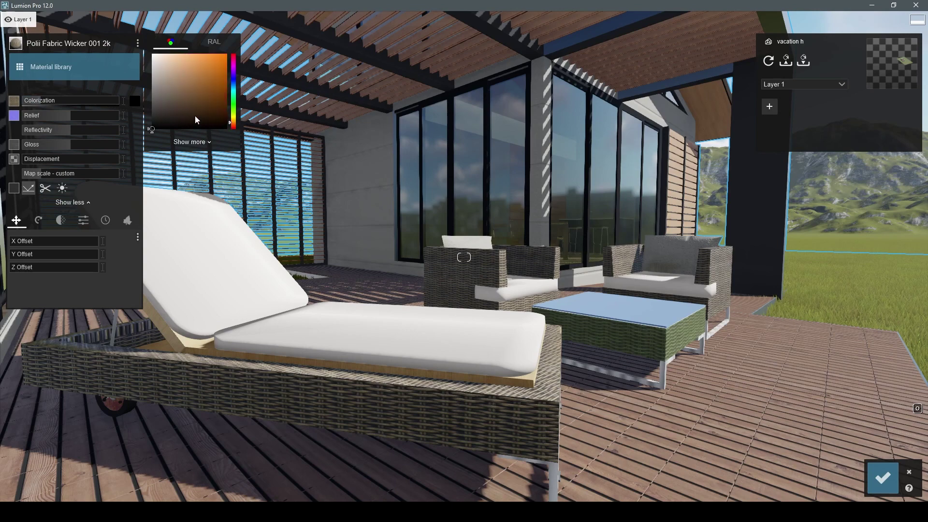
left_click(66, 102)
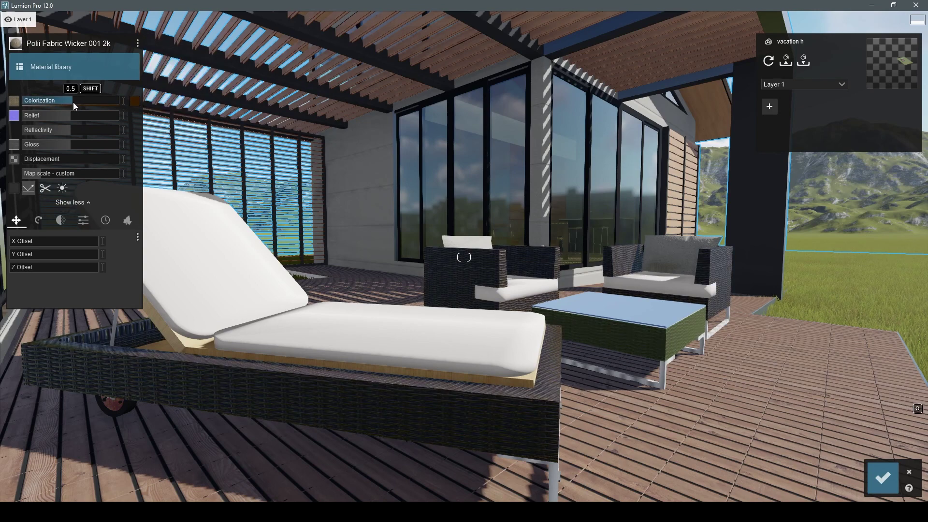
left_click(134, 102)
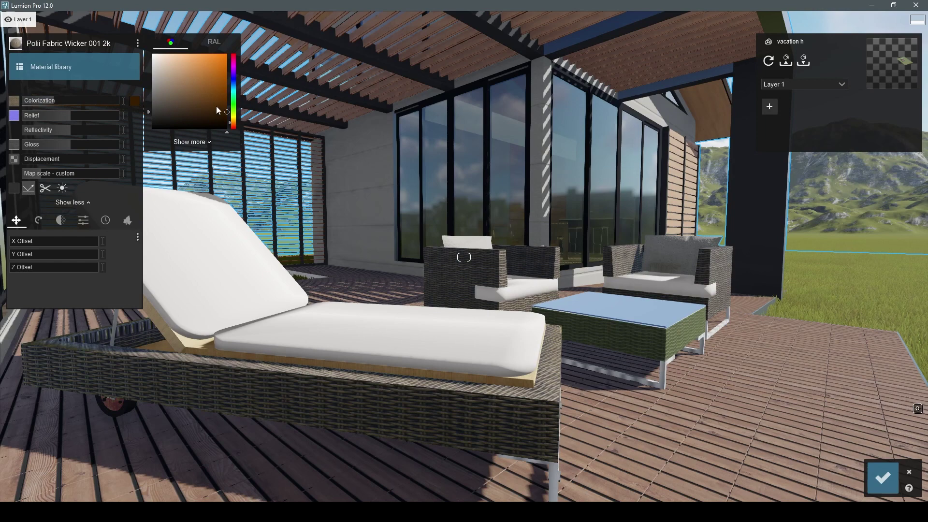
left_click(216, 108)
left_click(82, 100)
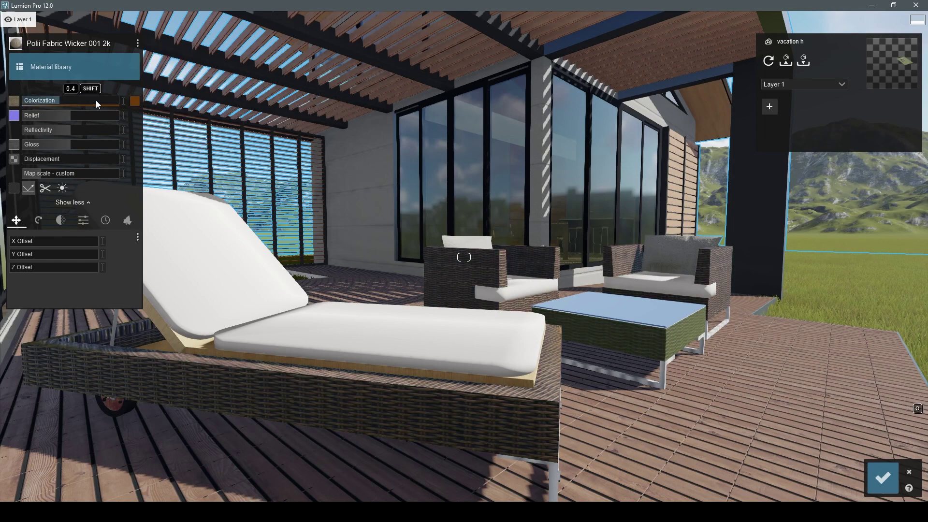
key("w")
key("s")
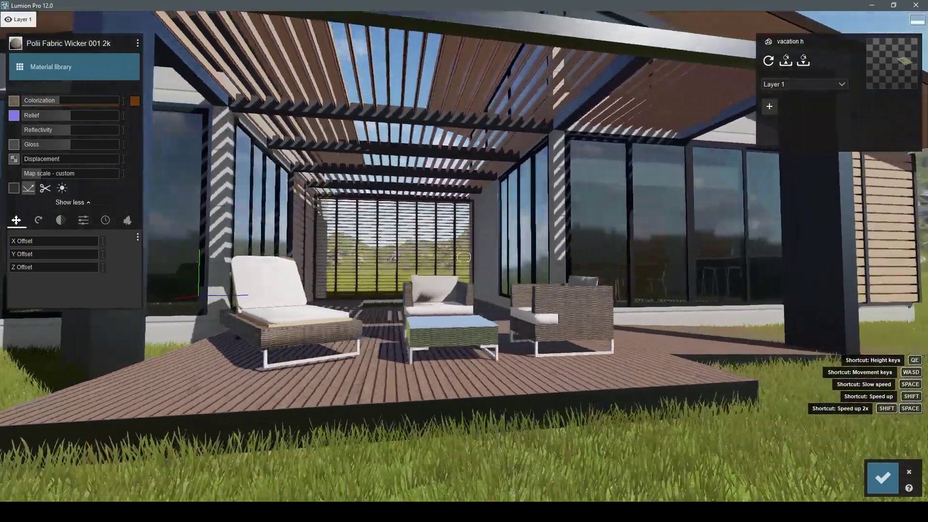
key("w")
key("s")
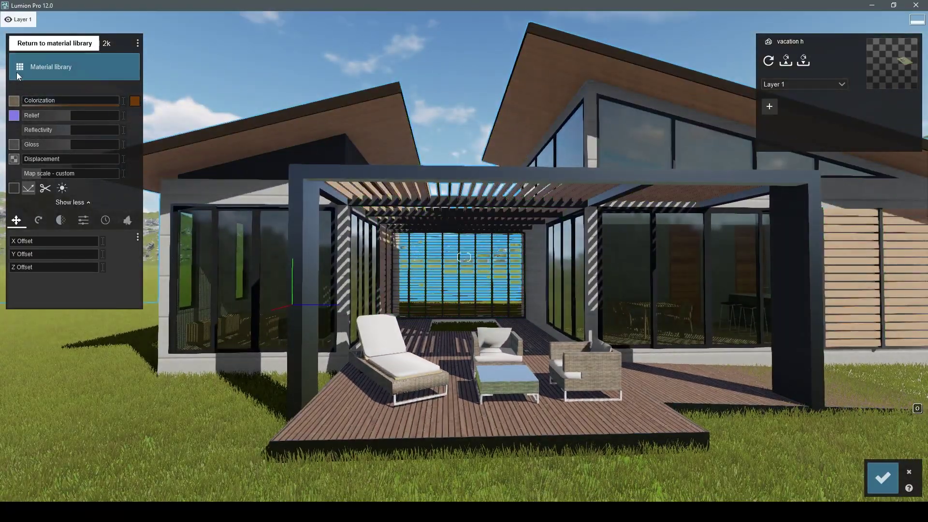
- Lighten the wicker tint to a light tan, raise its strength, and save the material
left_click(17, 72)
left_click(119, 232)
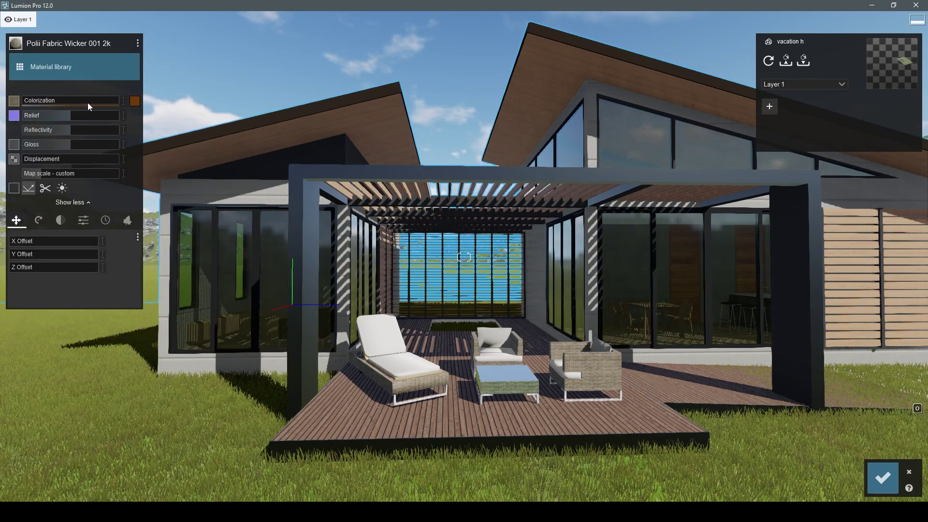
left_click(136, 101)
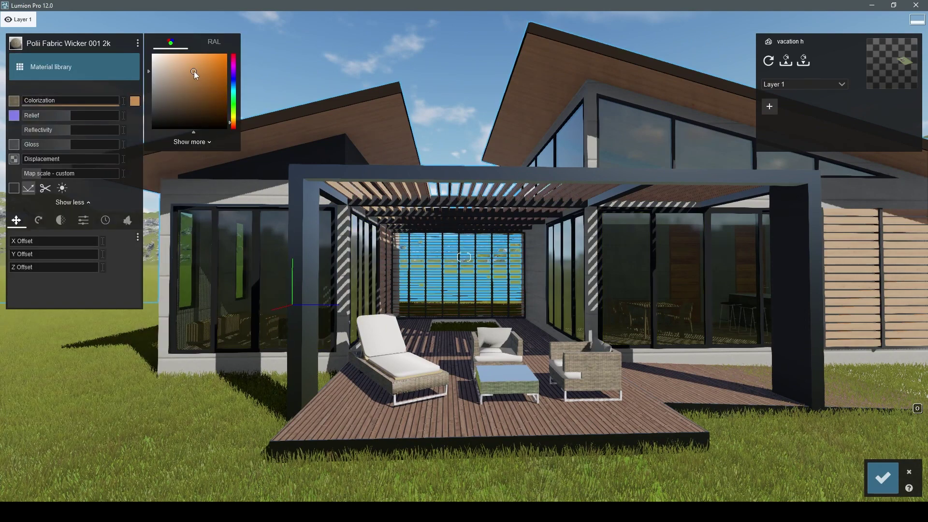
left_click_drag(194, 71, 187, 67)
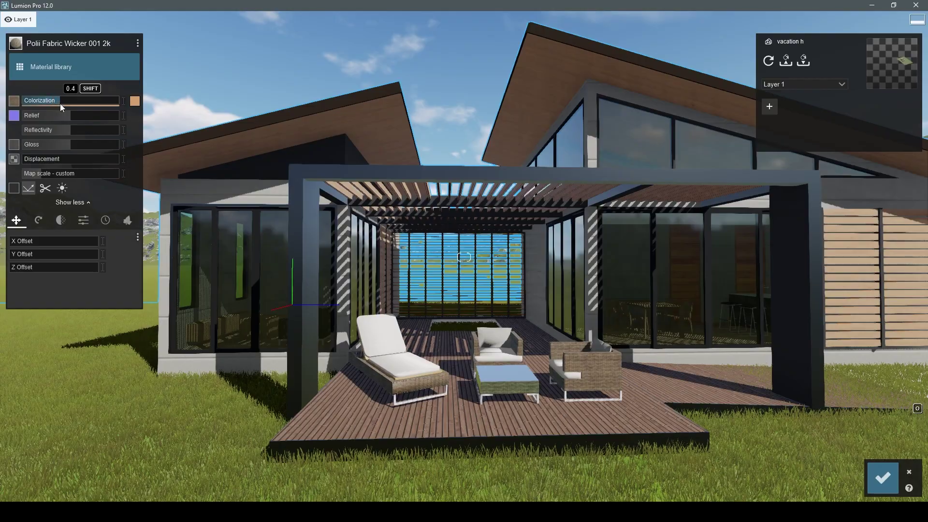
left_click_drag(61, 104, 95, 105)
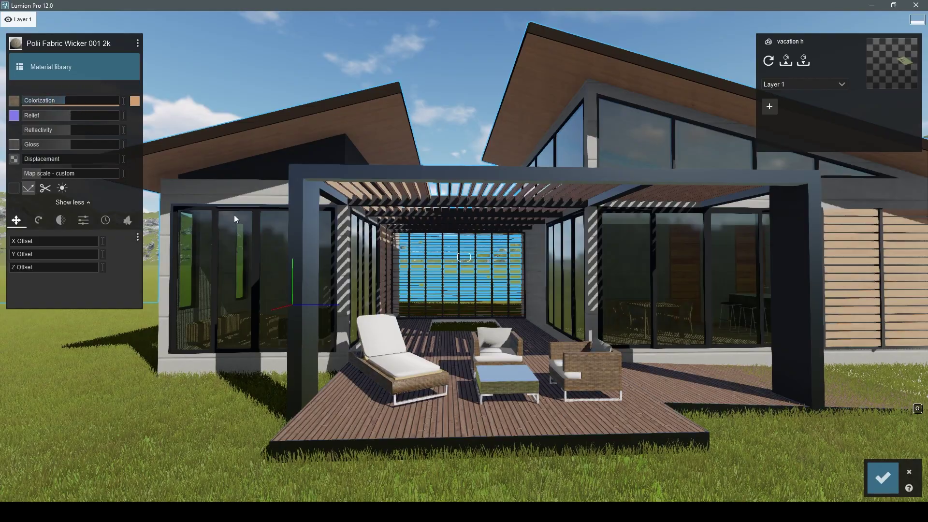
key("w")
key("w")
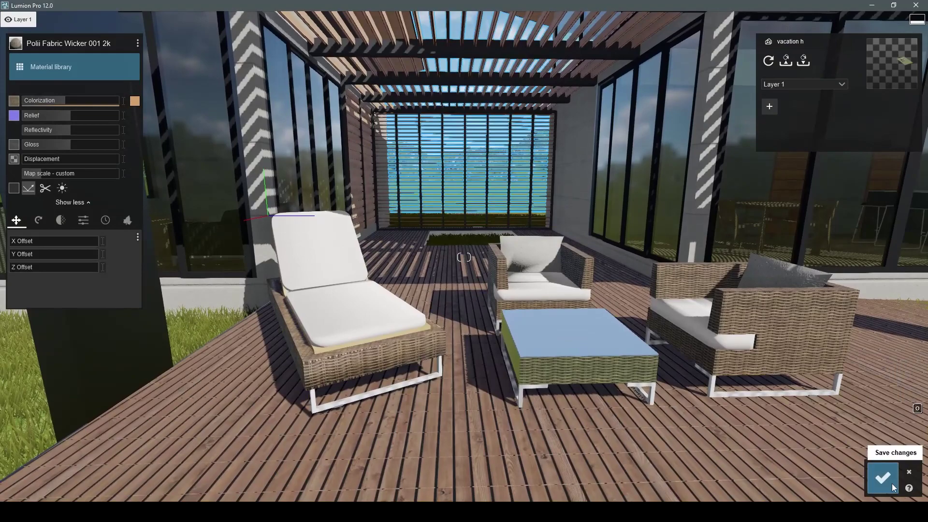
left_click(884, 479)
key("w")
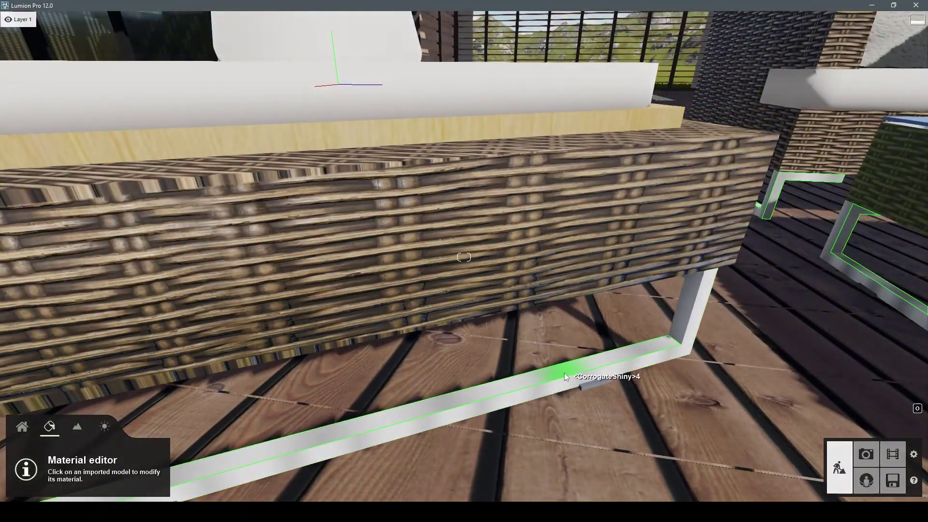
- Apply Outdoor Metal Rusty 007 1024 to the lounge chair's metal legs
left_click(564, 373)
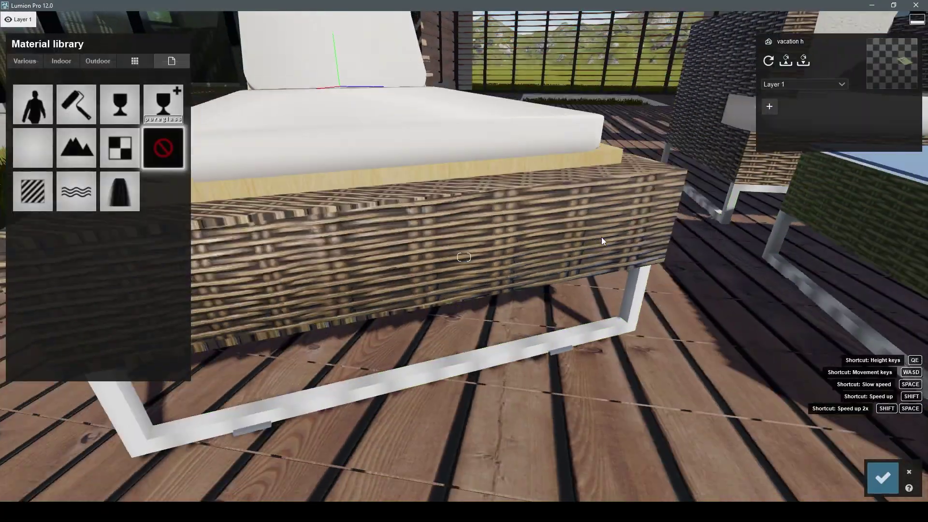
left_click(97, 62)
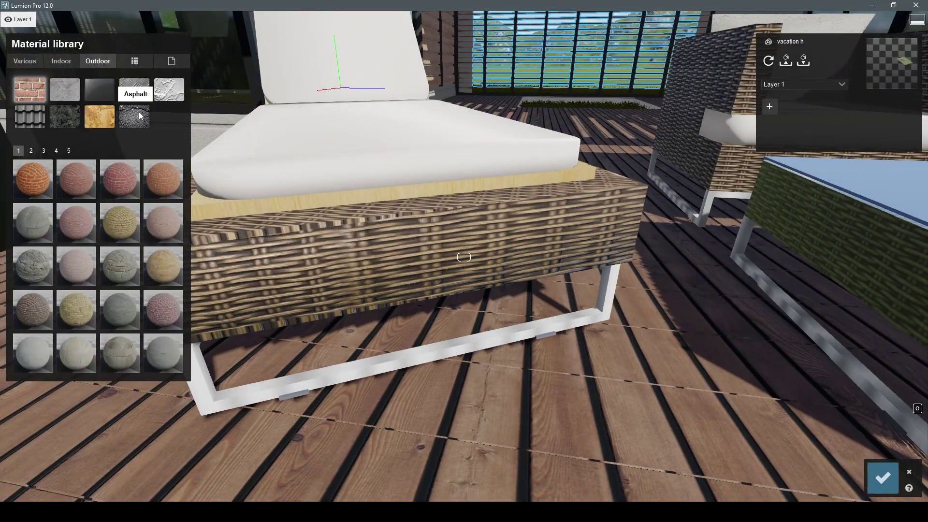
left_click(99, 92)
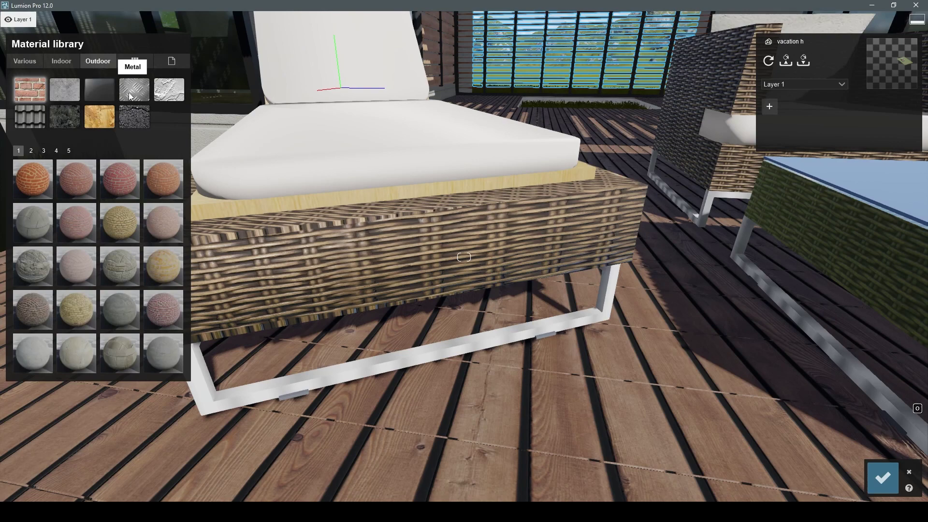
left_click(44, 153)
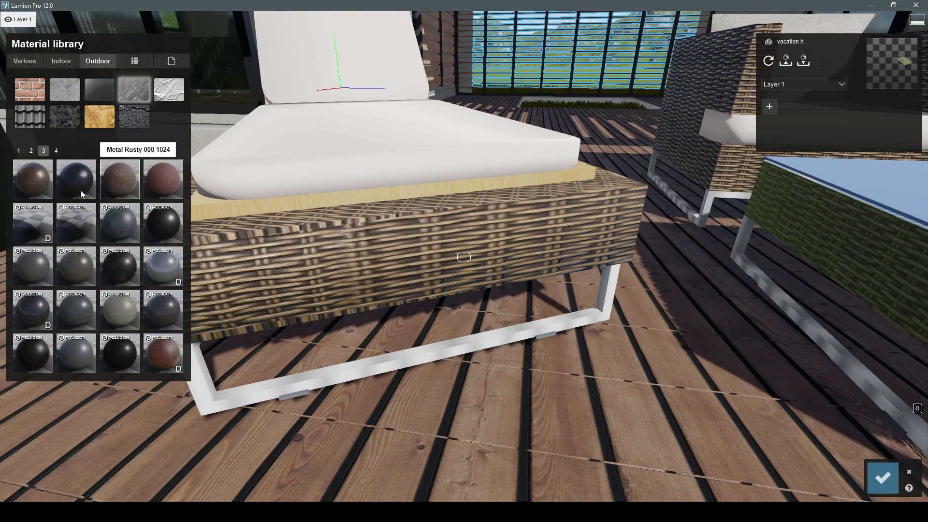
left_click(79, 190)
- Tint the Metal Rusty legs black to darken them and check the terrace view
left_click(76, 233)
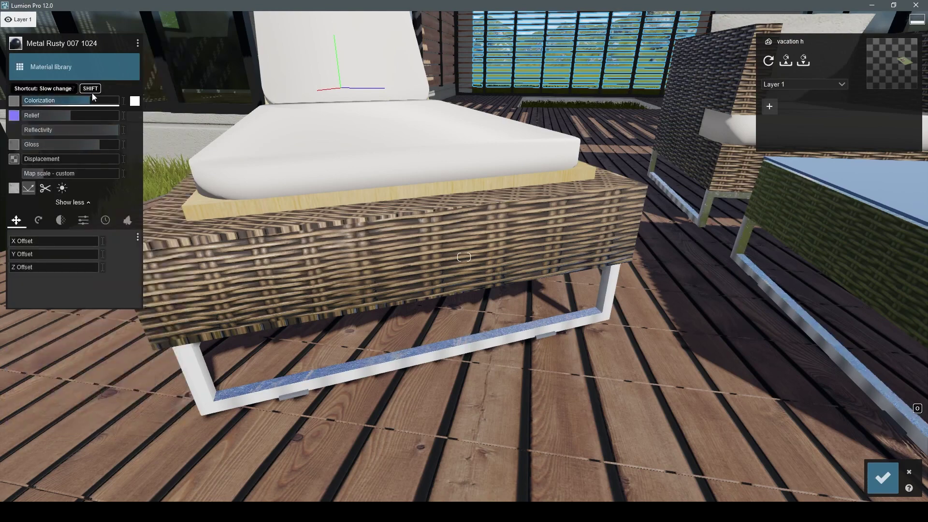
left_click(139, 100)
left_click(164, 130)
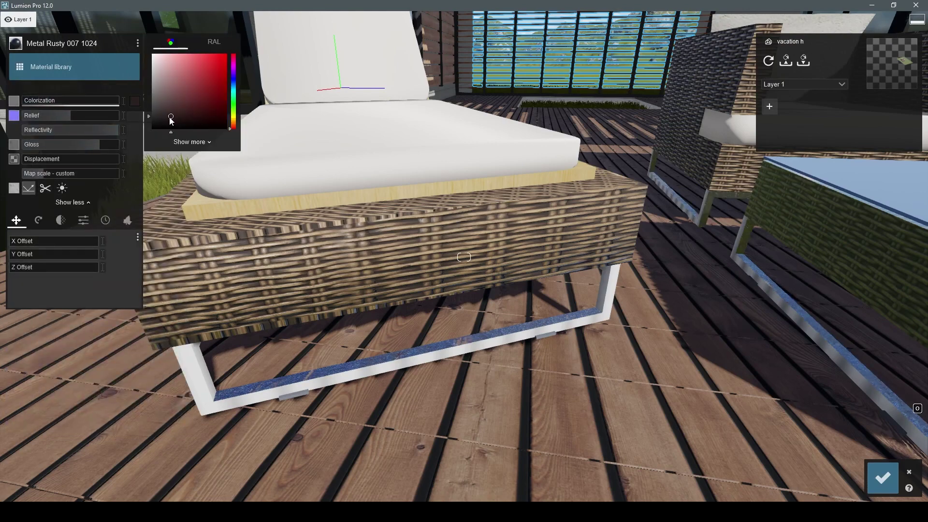
left_click_drag(47, 102, 75, 102)
key("s")
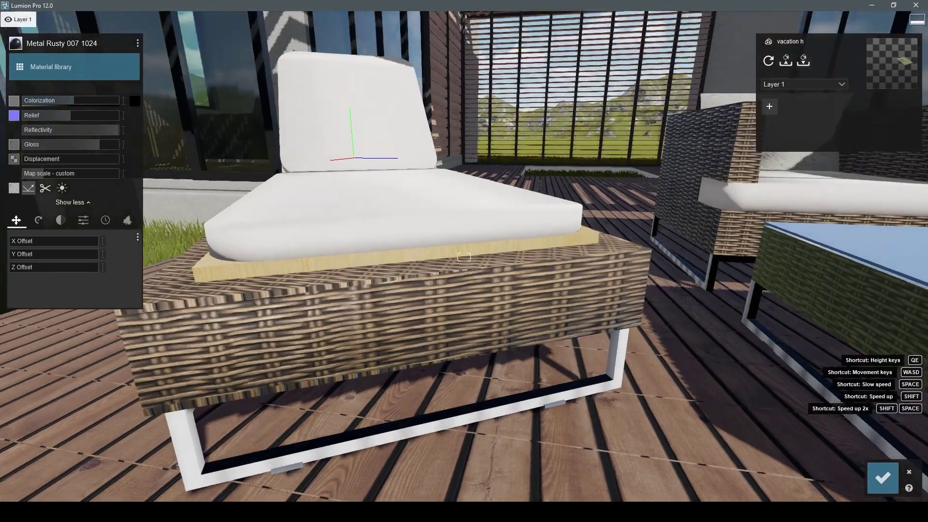
key("w")
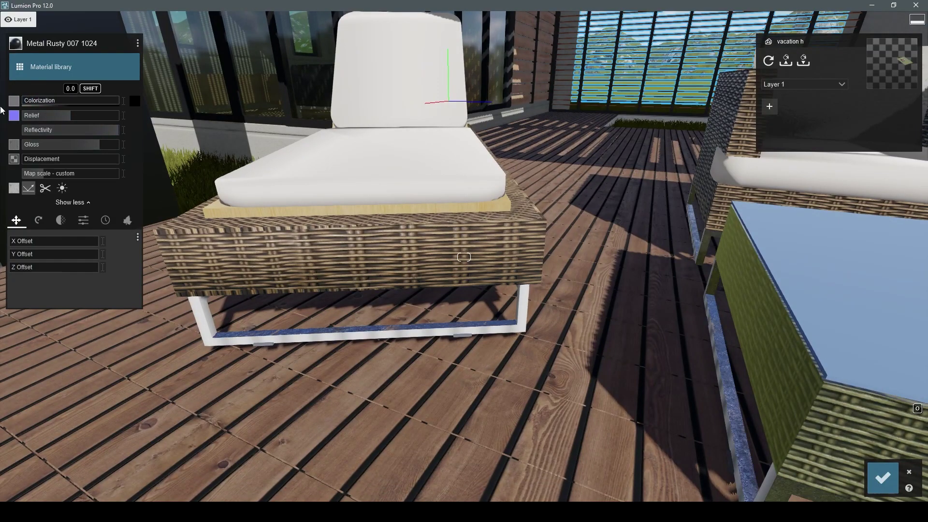
key("s")
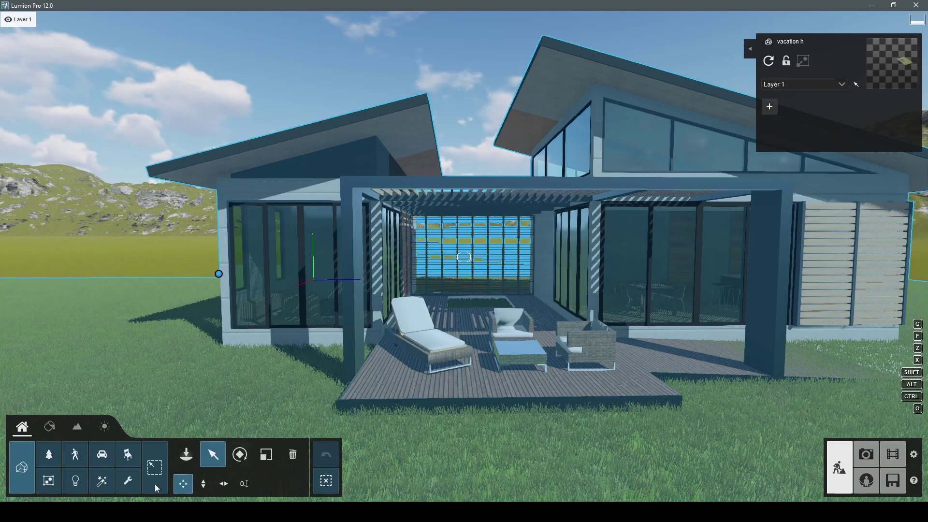
- Browse the Conifers and Palms trees, then plant a BigLeaf Maple2 XL RT in the courtyard grass bed
left_click(50, 433)
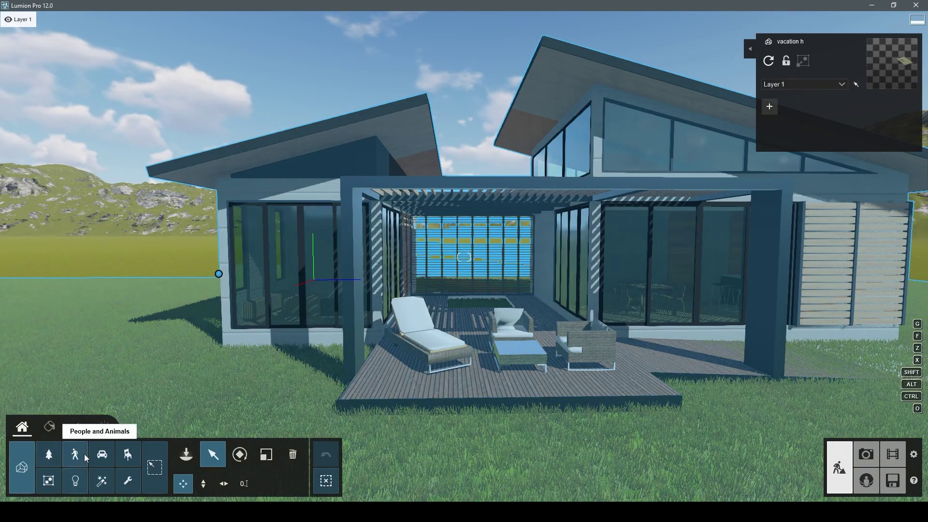
left_click(50, 457)
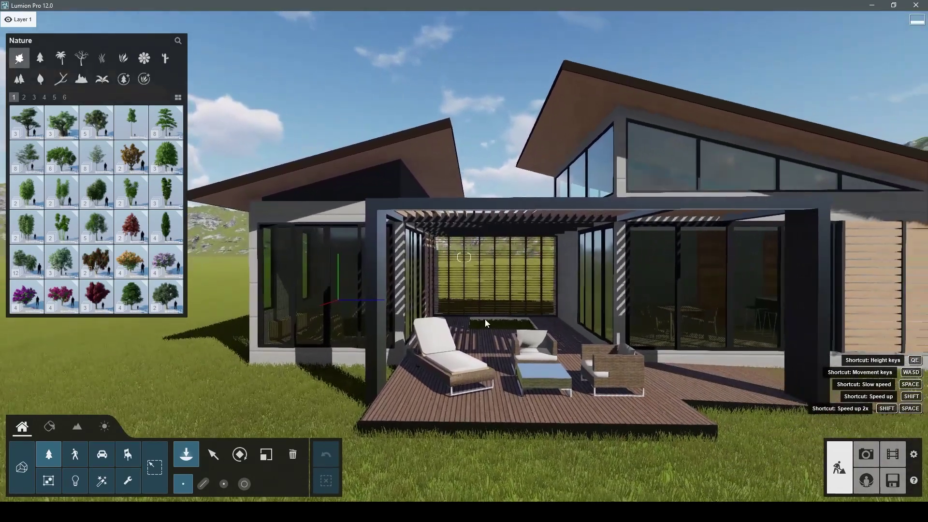
right_click_drag(464, 257, 92, 233)
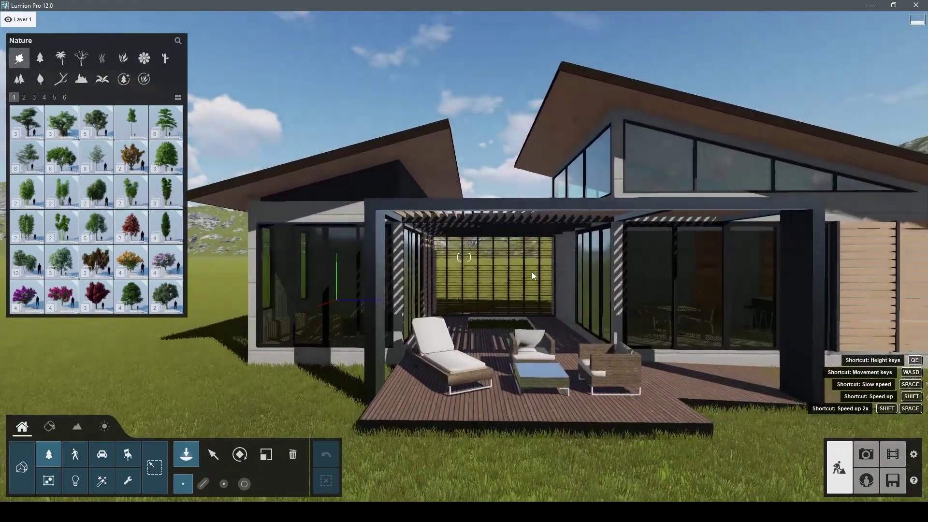
mouse_move(40, 58)
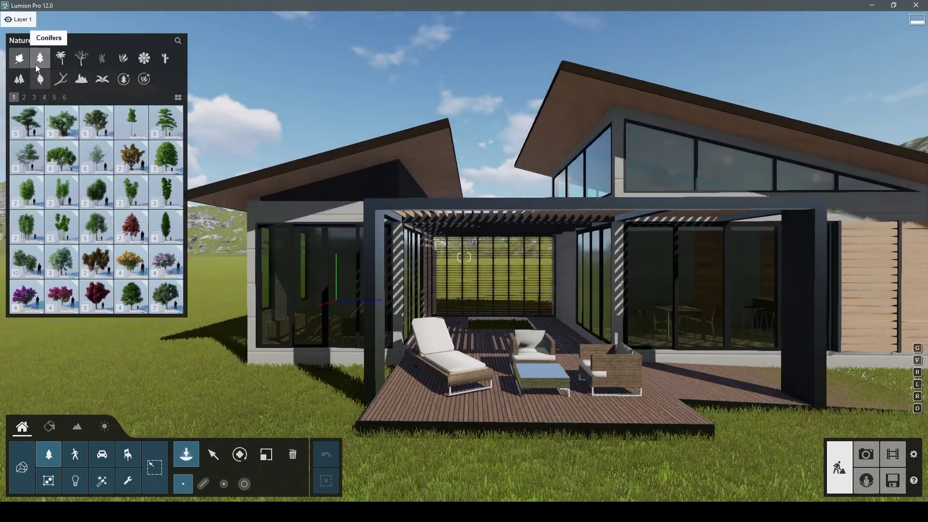
left_click(39, 67)
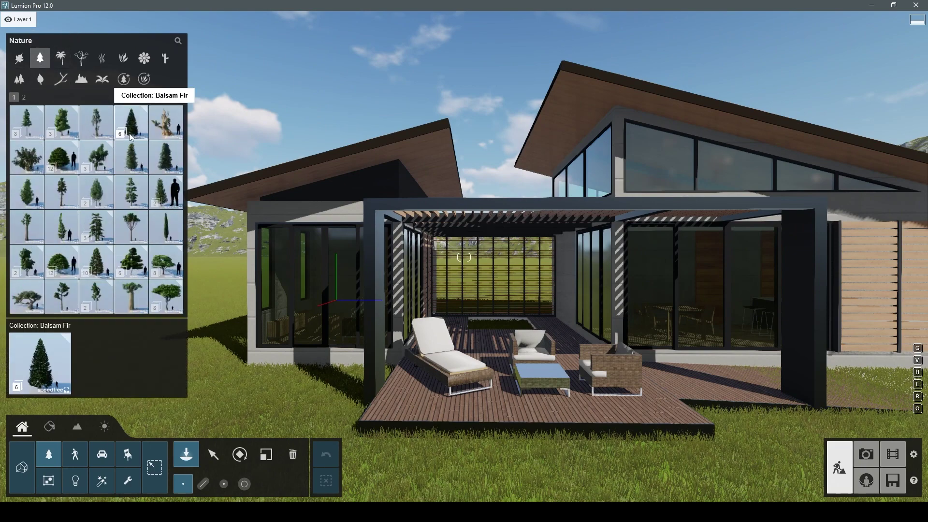
mouse_move(167, 294)
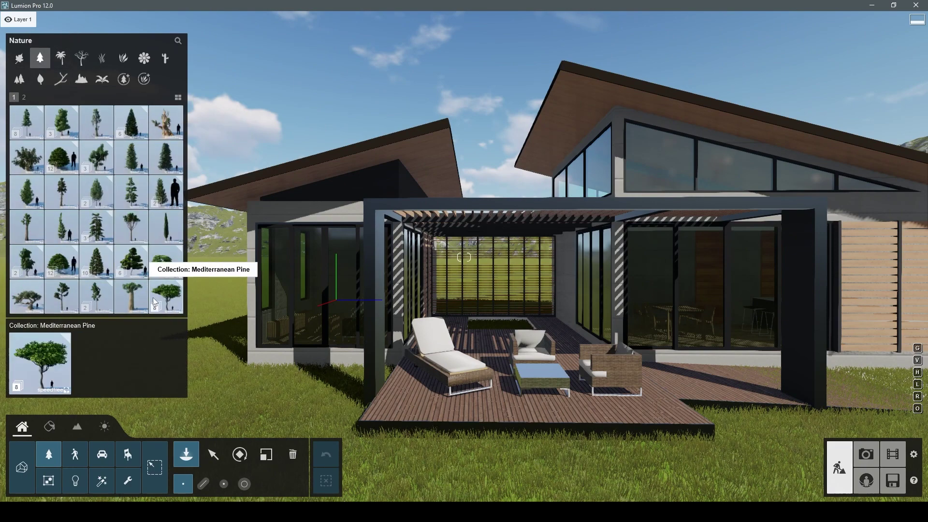
left_click(63, 62)
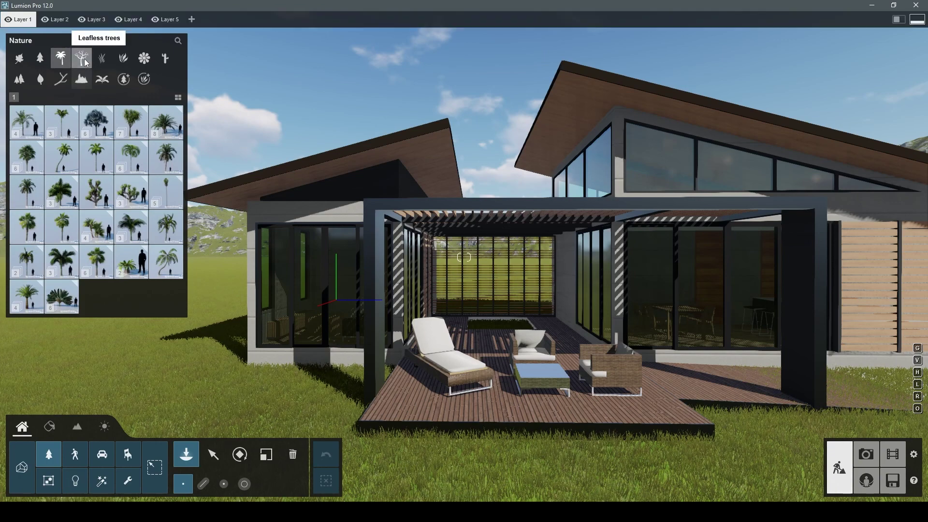
left_click(103, 60)
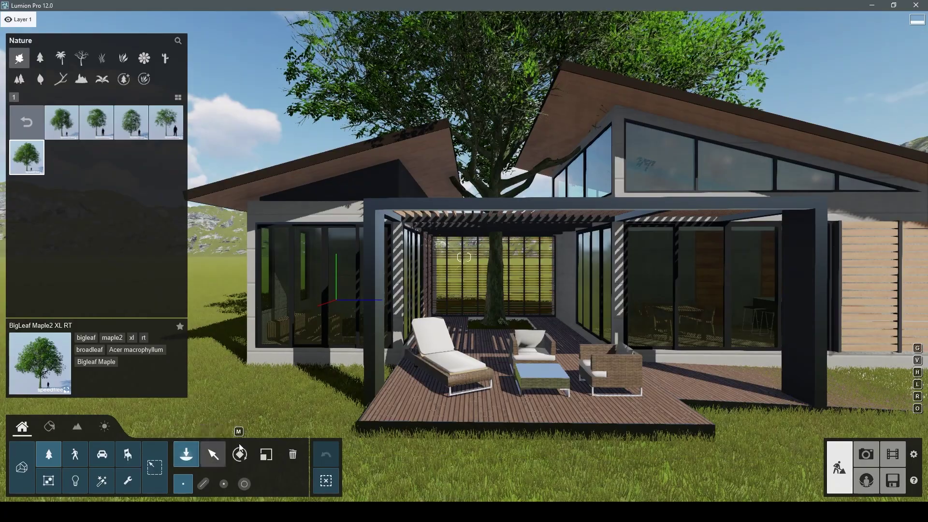
left_click(213, 455)
- Shrink the oversized BigLeaf Maple with the Scale tool to a natural size
key("w")
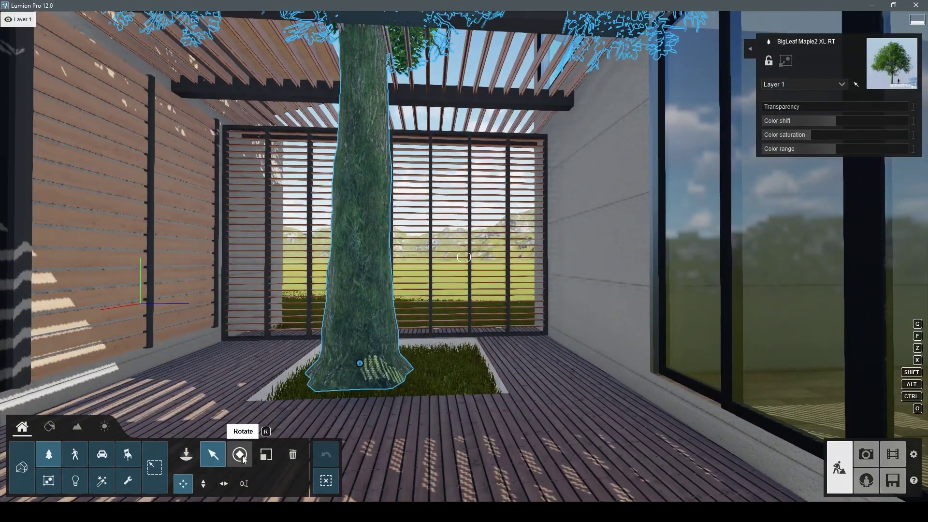
left_click(203, 483)
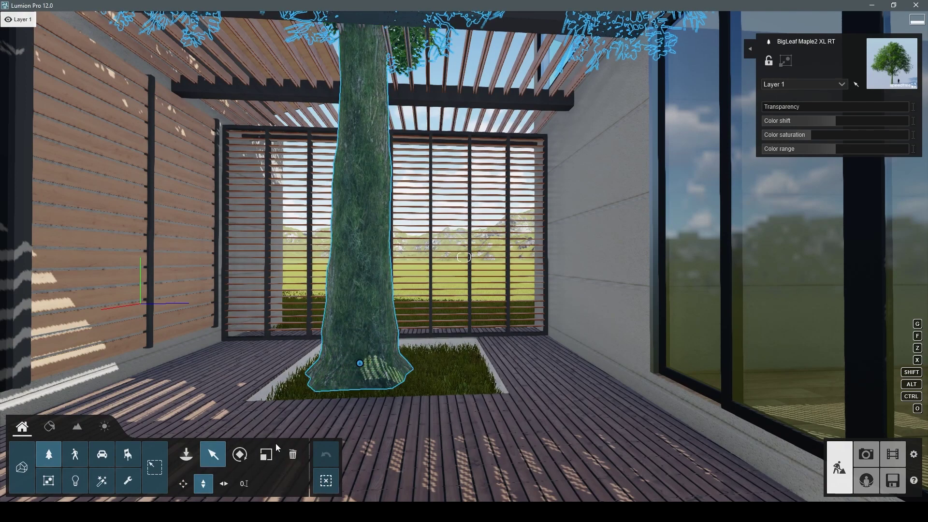
left_click(274, 458)
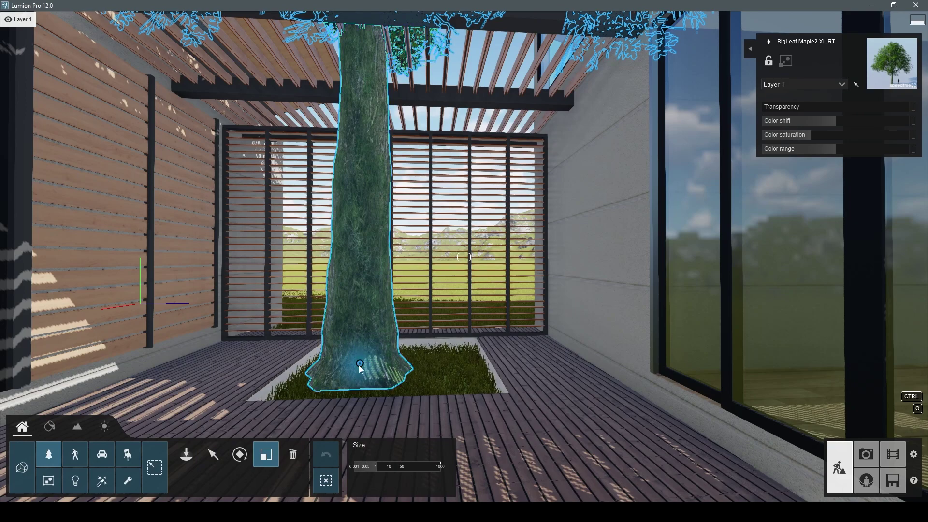
left_click_drag(360, 366, 371, 393)
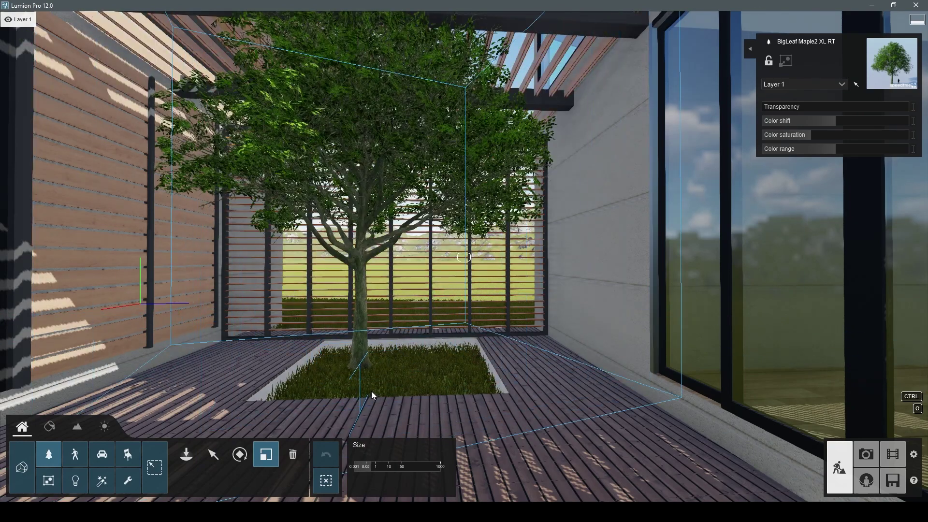
- Move the maple so its trunk stands centred in the grass planter
left_click(214, 454)
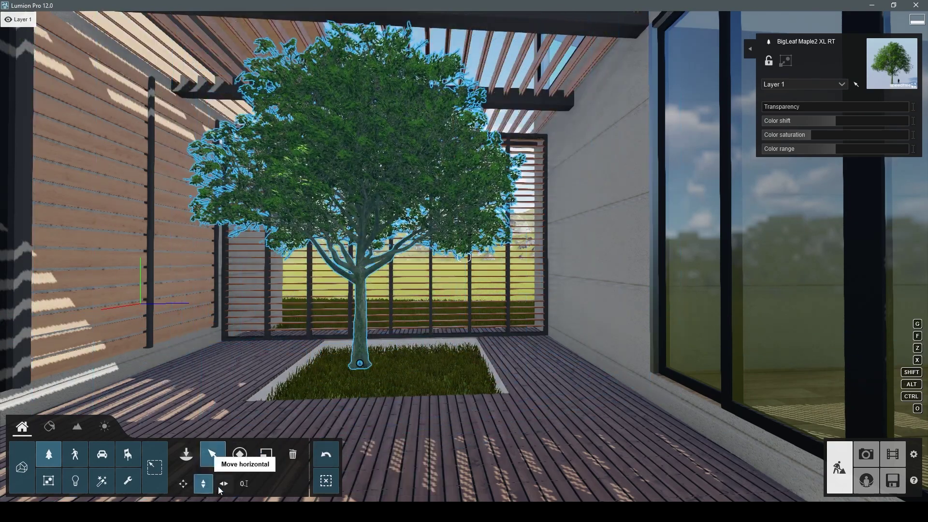
scroll(357, 378, "down", 3)
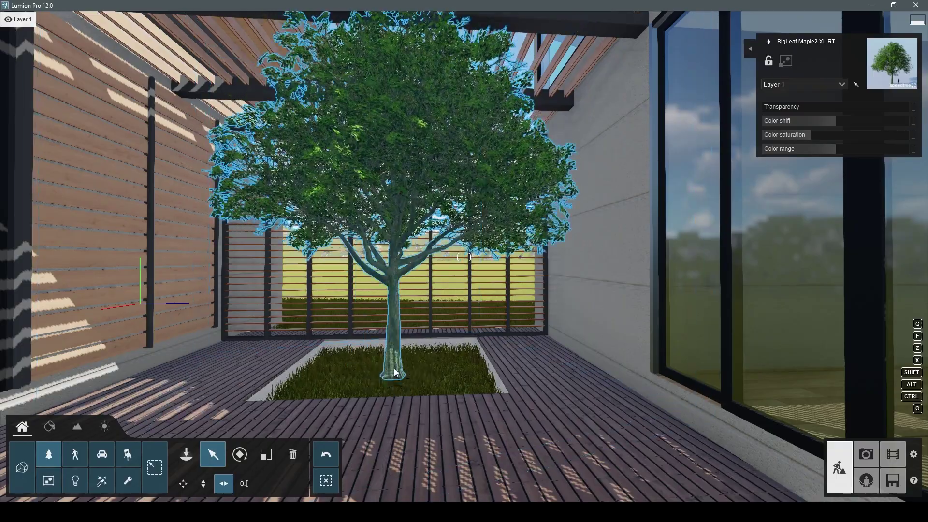
scroll(413, 342, "down", 10)
scroll(413, 343, "up", 3)
scroll(457, 319, "up", 6)
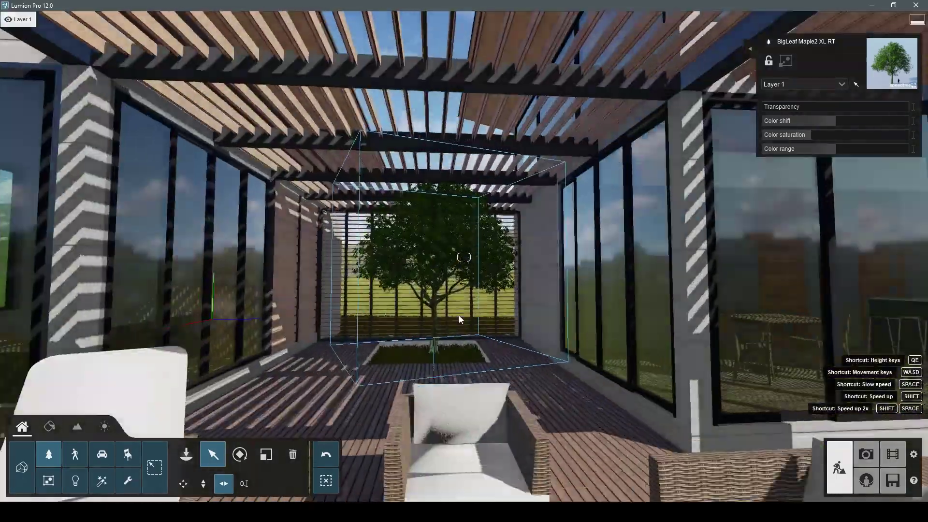
scroll(450, 334, "up", 5)
scroll(445, 362, "down", 3)
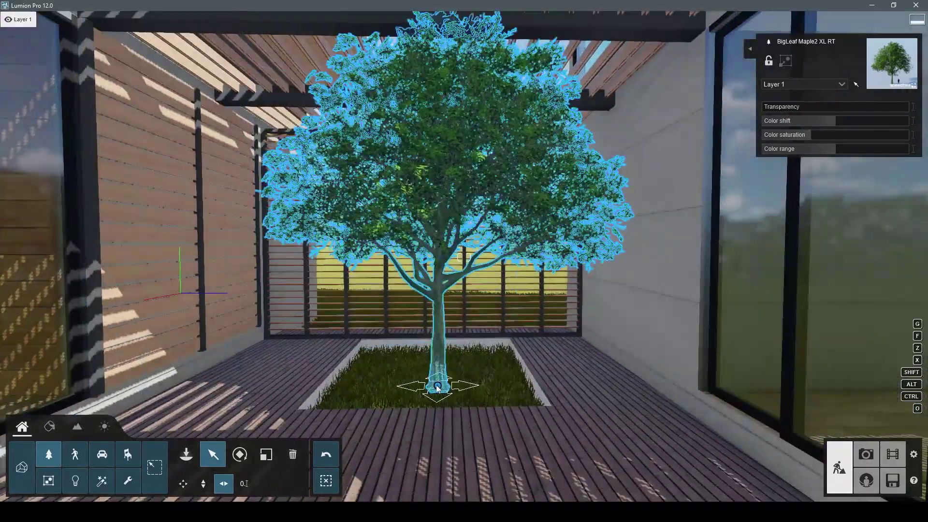
left_click(432, 383)
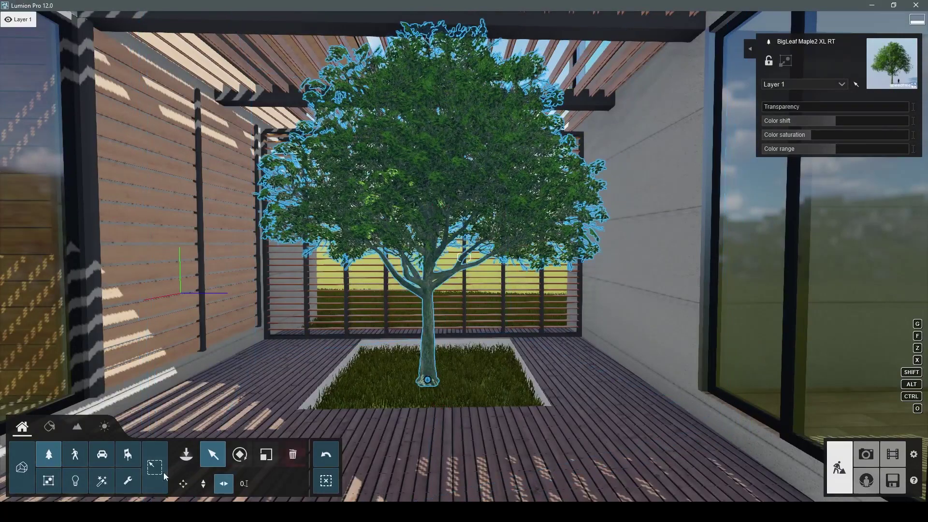
- Preview in Photo mode, restore Photo 2's camera view, and return to Build mode
left_click(868, 459)
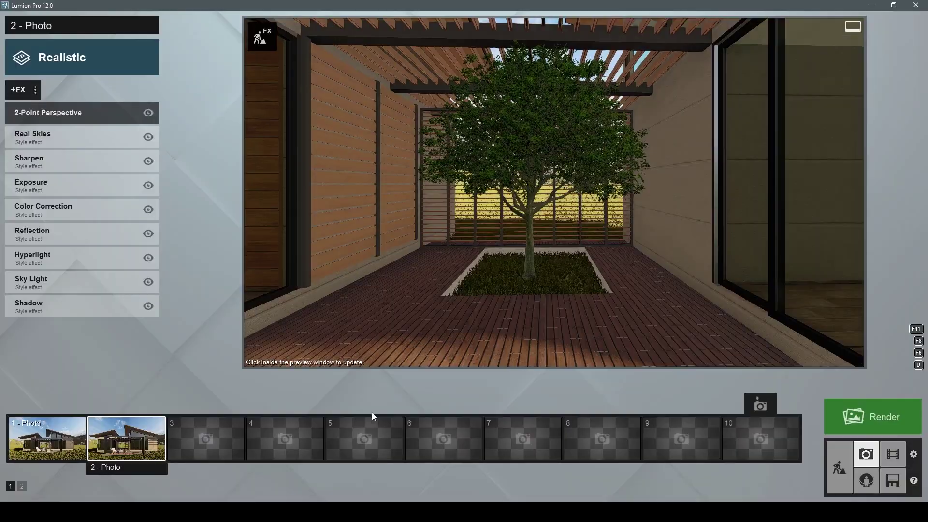
left_click(115, 405)
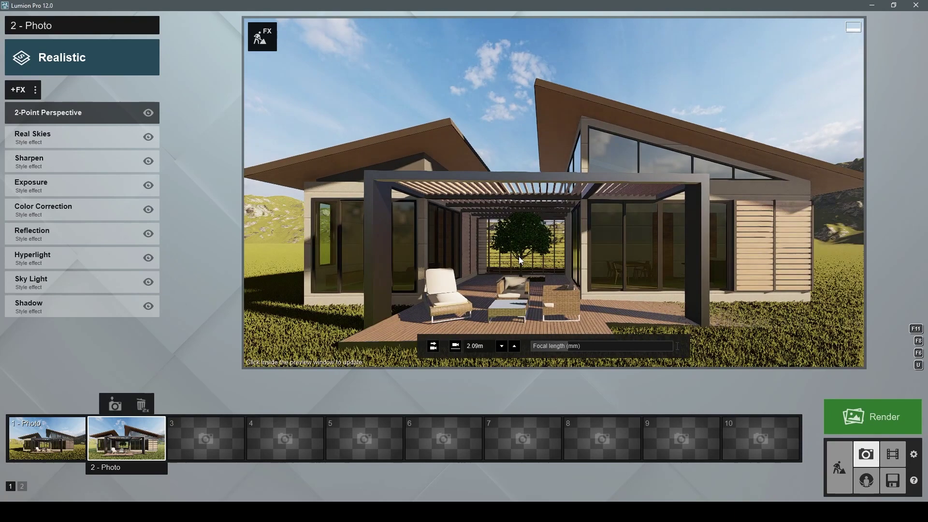
left_click(844, 469)
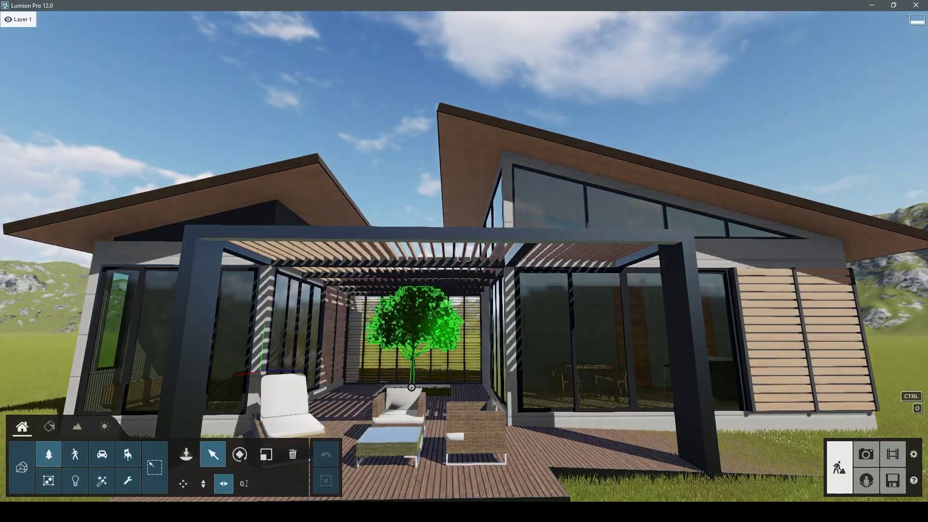
- Fine-tune the courtyard maple's size with the Scale tool's Size slider
scroll(401, 358, "up", 10)
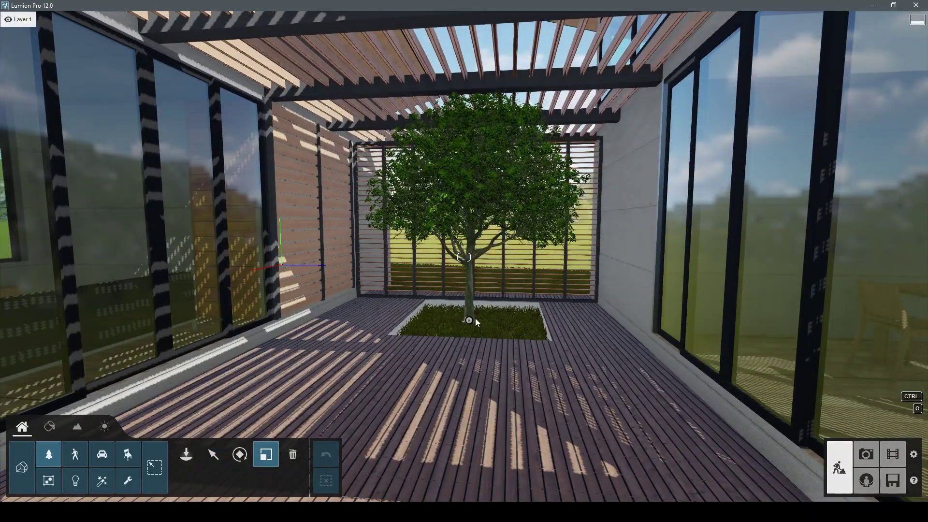
left_click(474, 321)
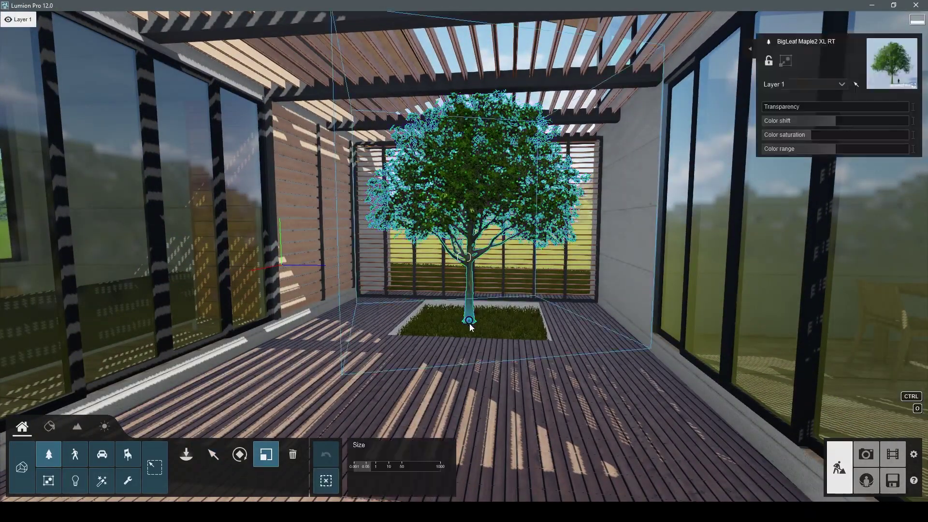
right_click_drag(569, 308, 628, 300)
scroll(546, 298, "down", 10)
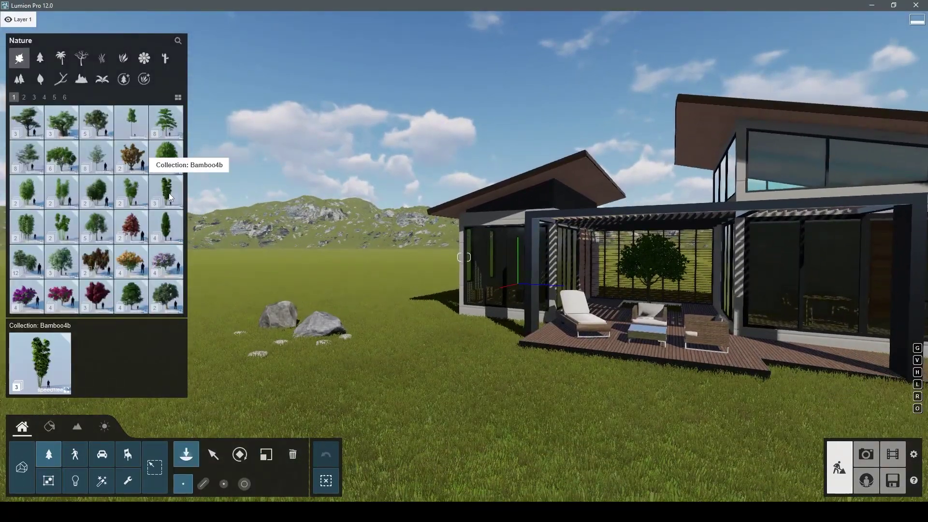
- Choose Bamboo4v1 Cluster RT and plant two clusters beside the rocks
left_click(135, 155)
left_click(56, 128)
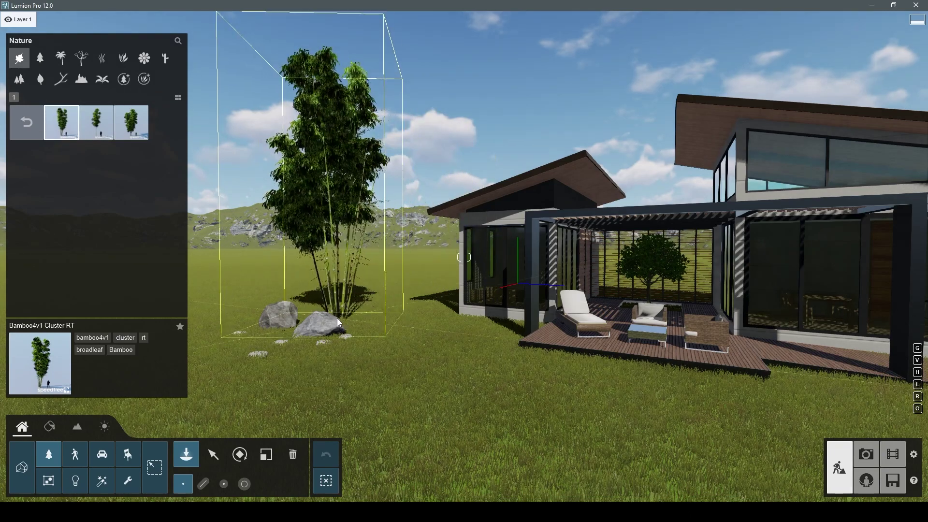
left_click(320, 313)
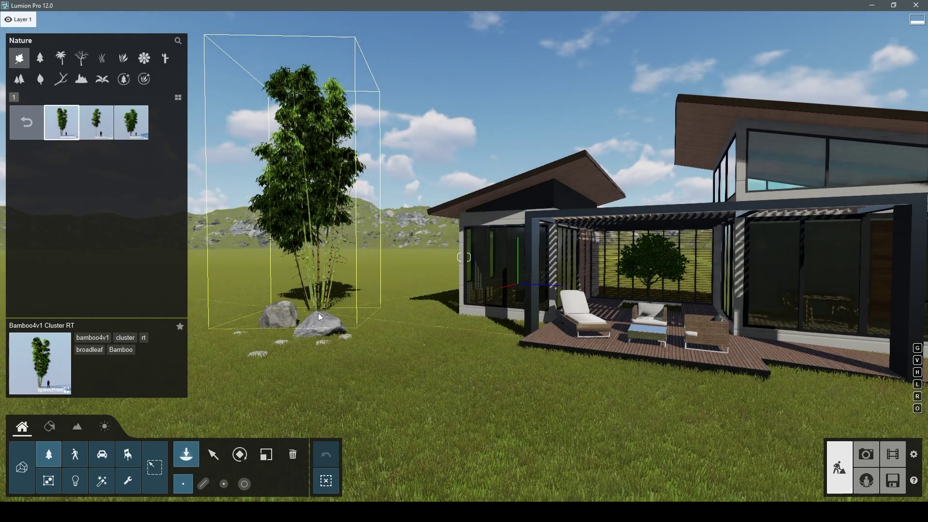
left_click(384, 304)
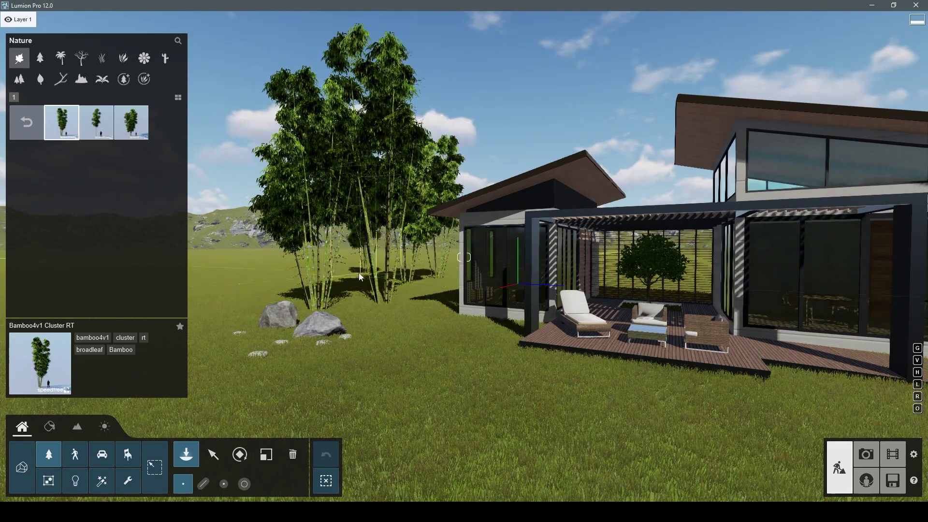
- Plant three more bamboo clusters near the right rock and the house's right corner
mouse_move(358, 272)
right_mouse_down()
mouse_move(396, 271)
mouse_move(284, 286)
right_mouse_up()
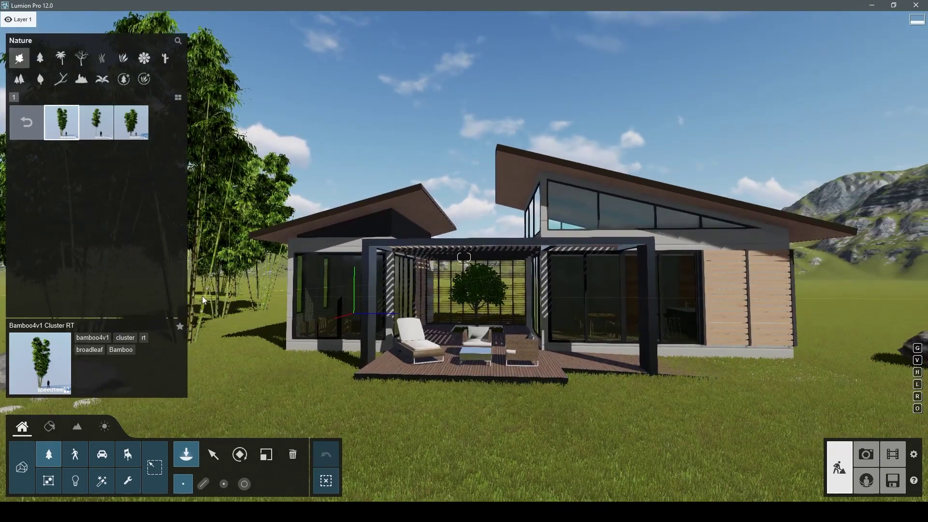
right_click_drag(202, 296, 255, 304)
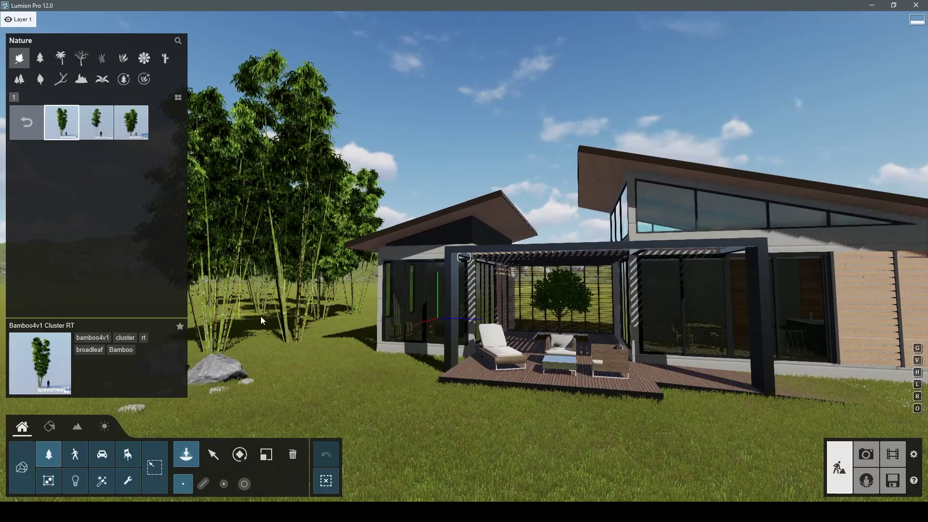
right_click_drag(260, 316, 633, 315)
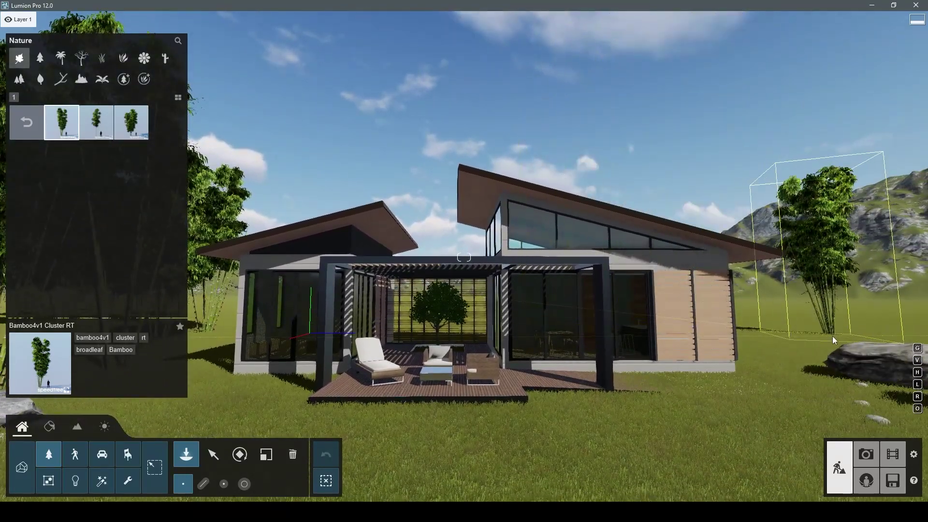
left_click(832, 335)
left_click(874, 344)
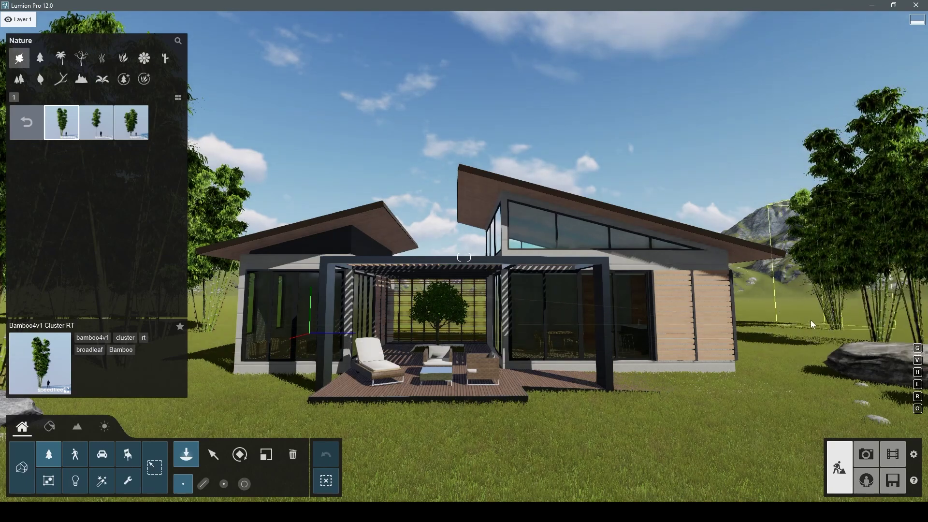
left_click(775, 315)
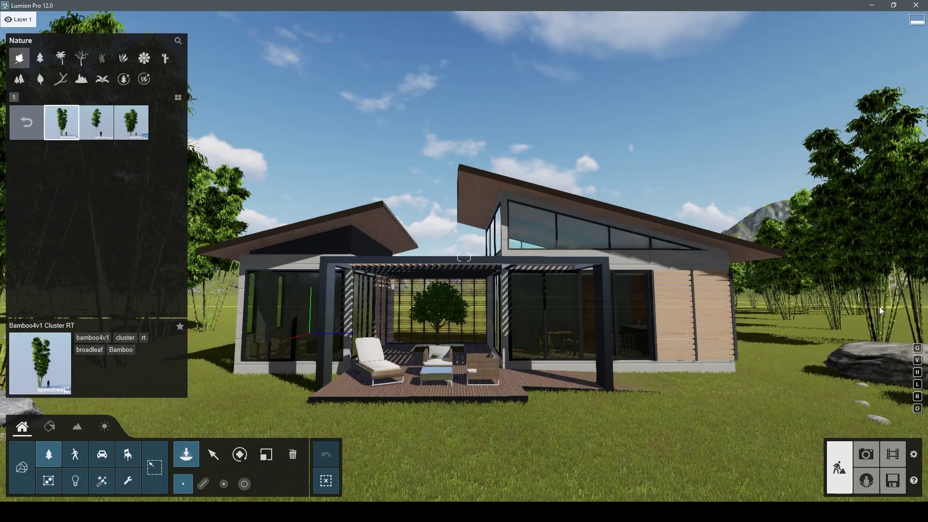
- Add six more bamboo clusters in a row across the open field
key("a")
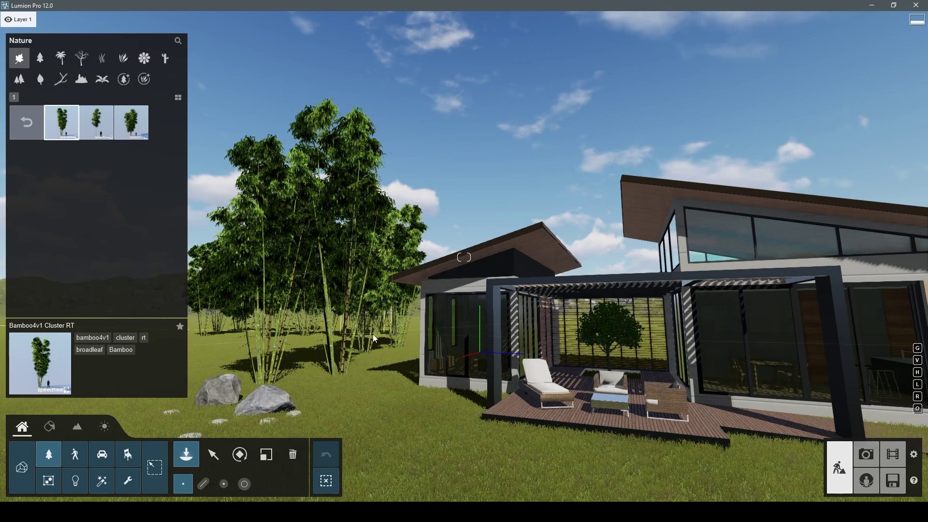
key("w")
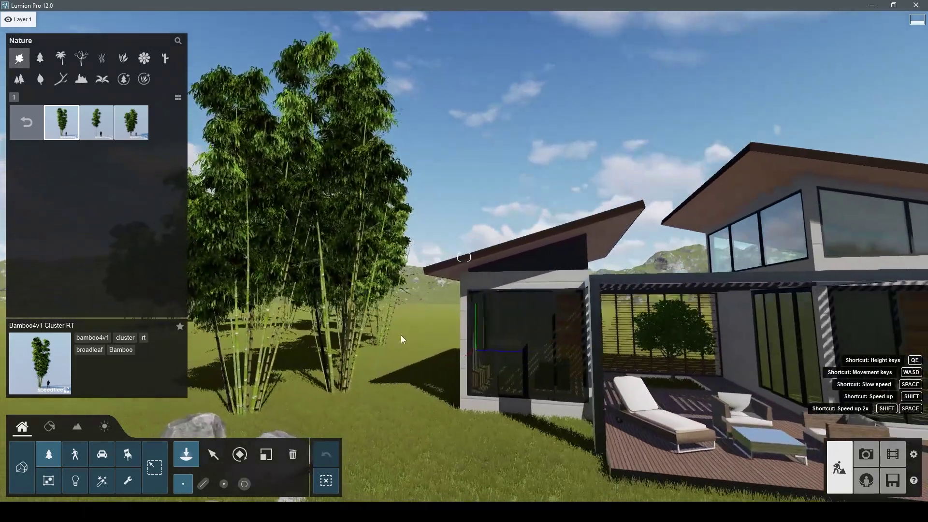
left_click(437, 319)
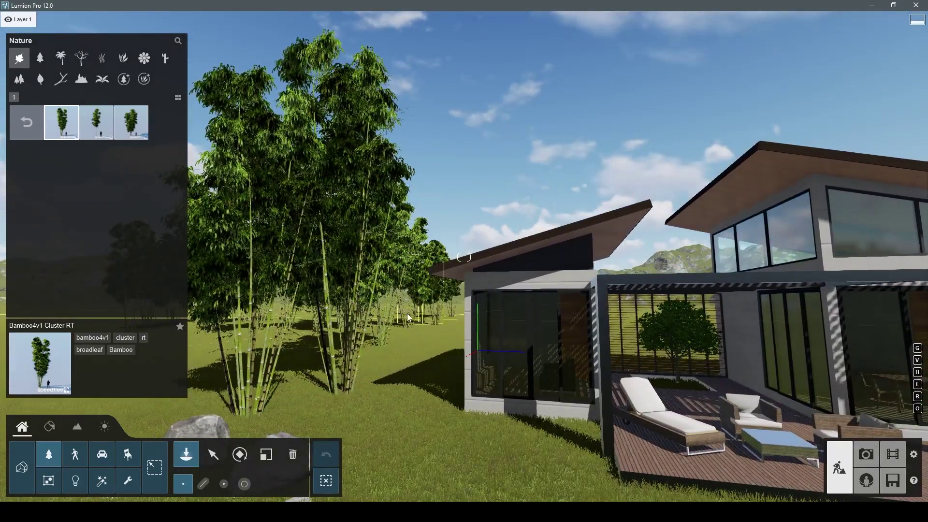
key("w")
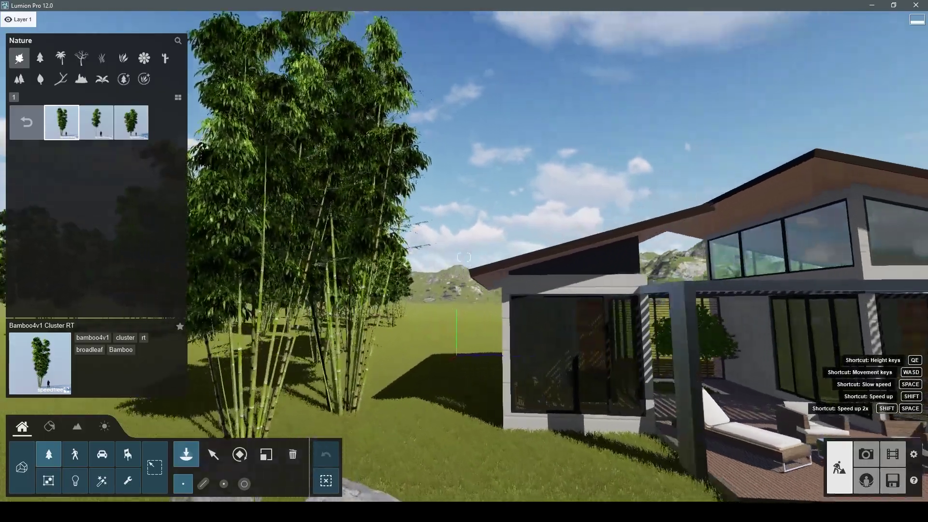
key("s")
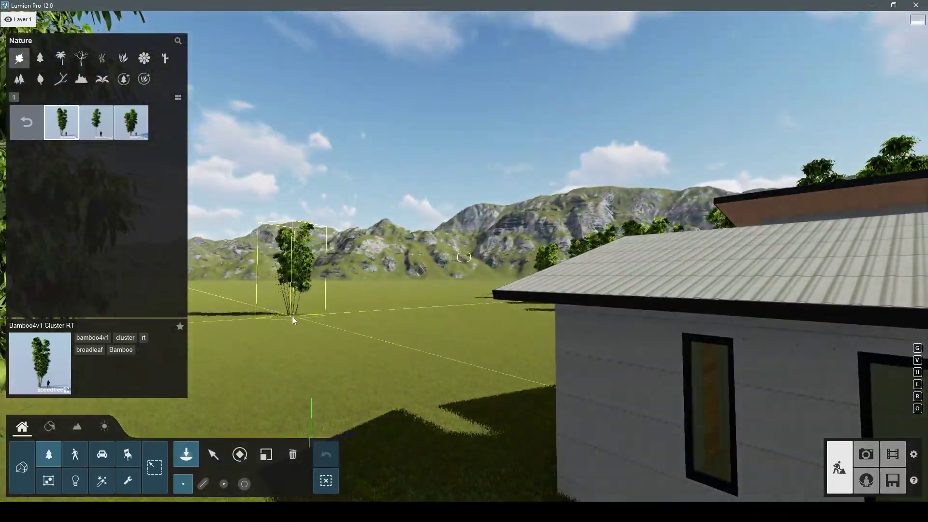
left_click(292, 320)
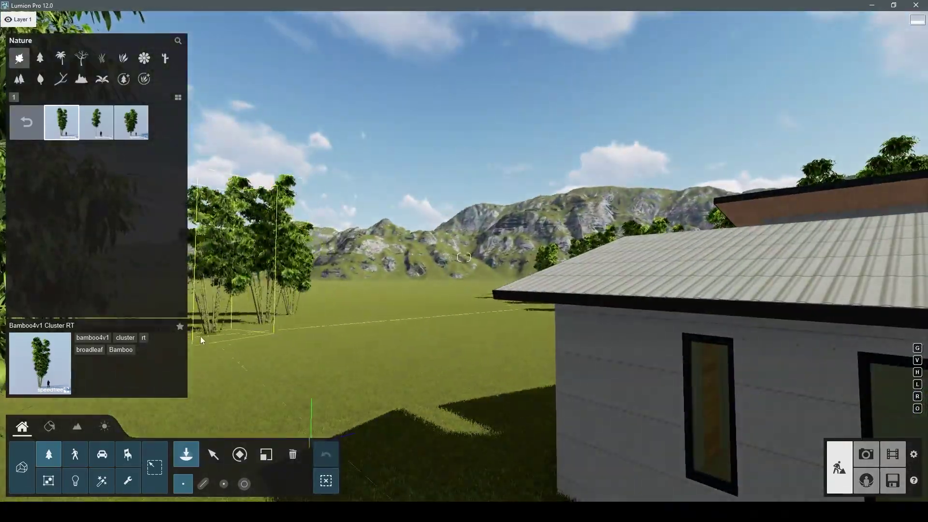
left_click(200, 335)
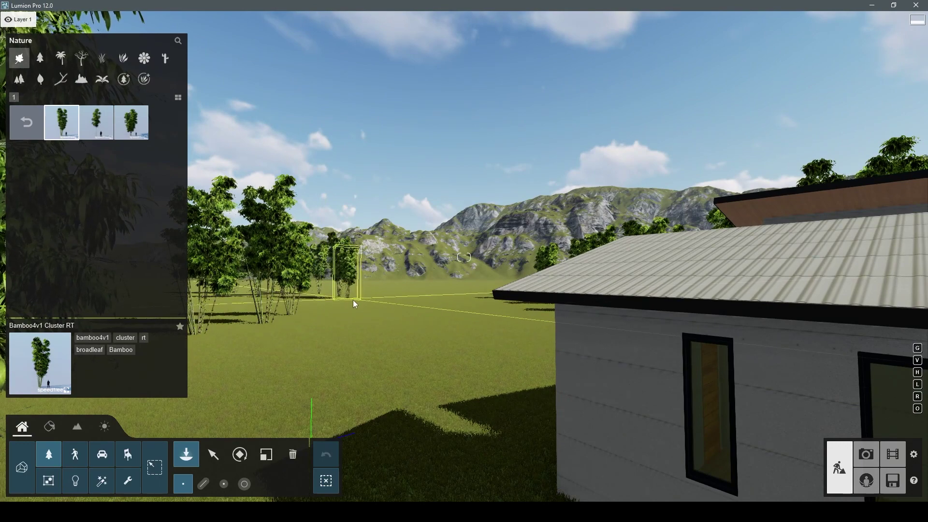
left_click(355, 303)
left_click(305, 321)
left_click(370, 324)
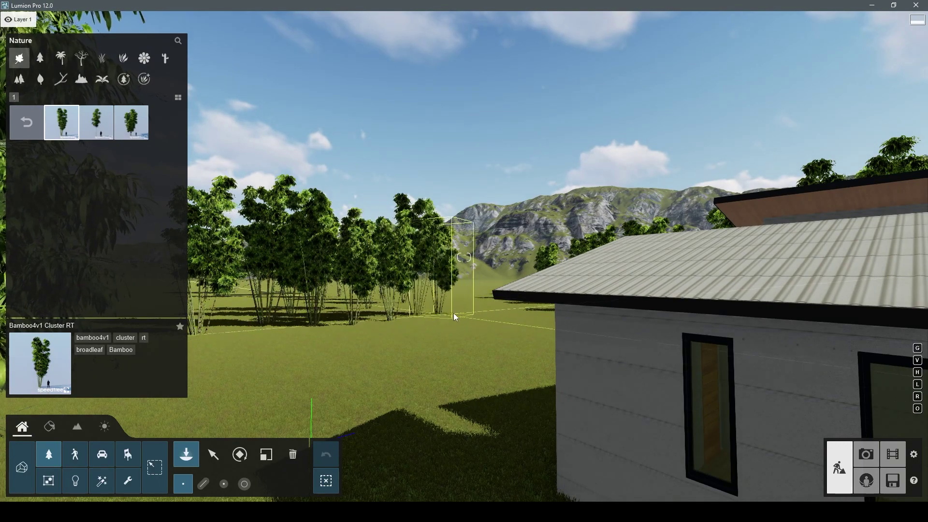
mouse_move(485, 307)
right_mouse_down()
mouse_move(478, 349)
mouse_move(503, 355)
right_mouse_up()
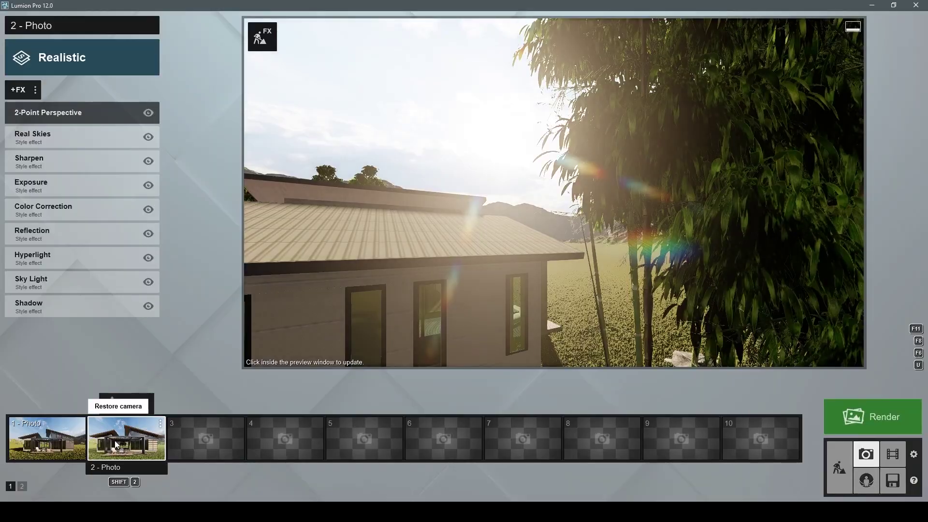
- Restore Photo 2's camera, return to Build mode, and fly to the rocks beside the house
left_click(110, 430)
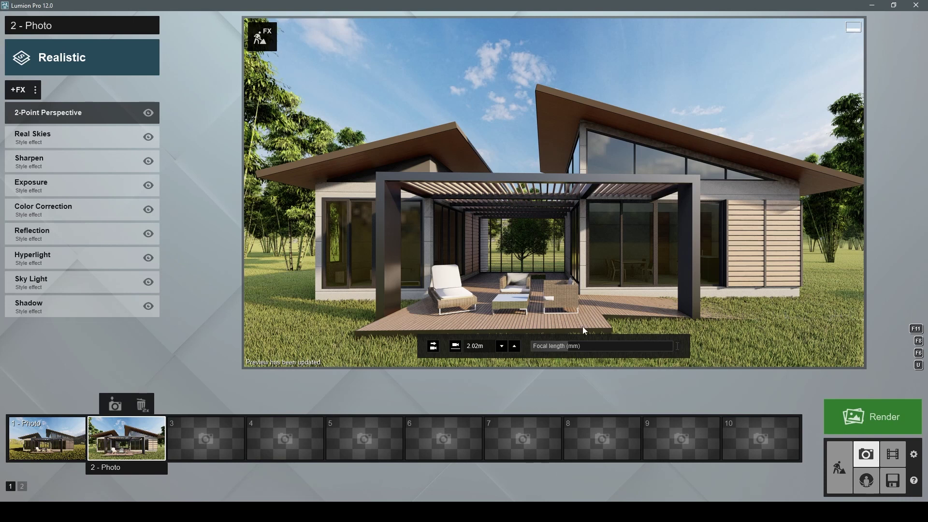
left_click(826, 467)
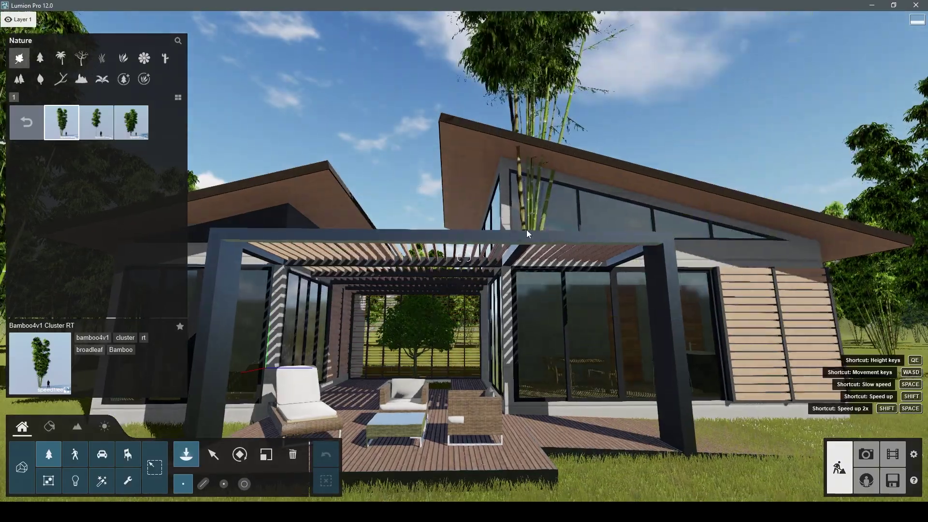
right_click_drag(527, 230, 556, 232)
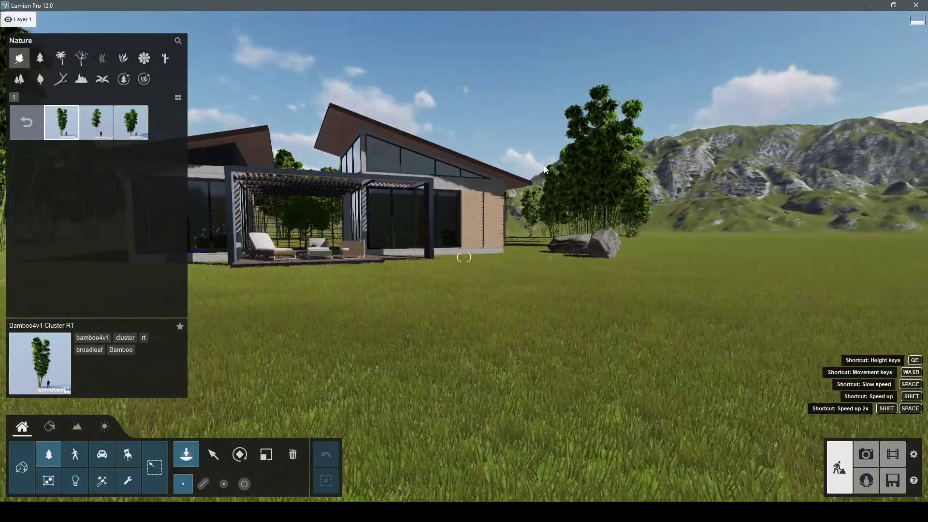
right_click_drag(464, 257, 532, 257)
key("w")
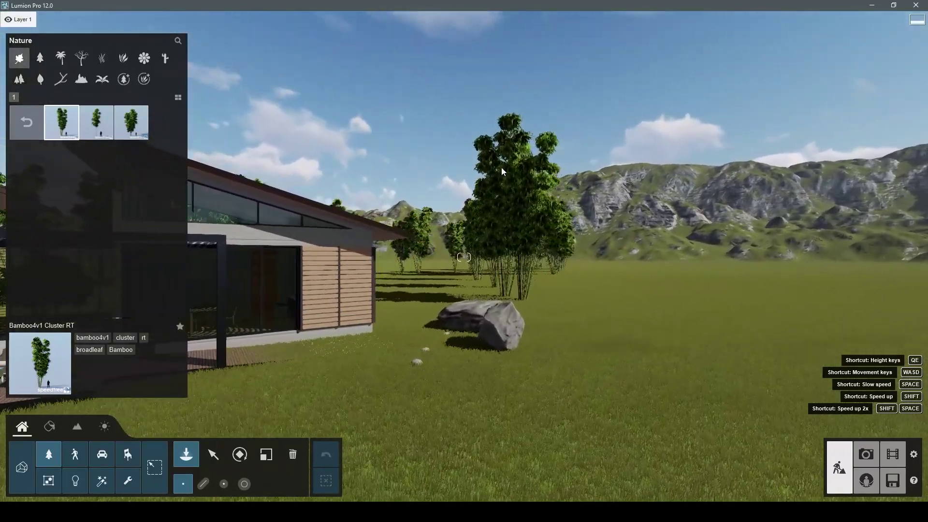
right_click_drag(464, 257, 435, 257)
- Move the front stones, including Stone Grey 013, back beside the large rocks
left_click(213, 457)
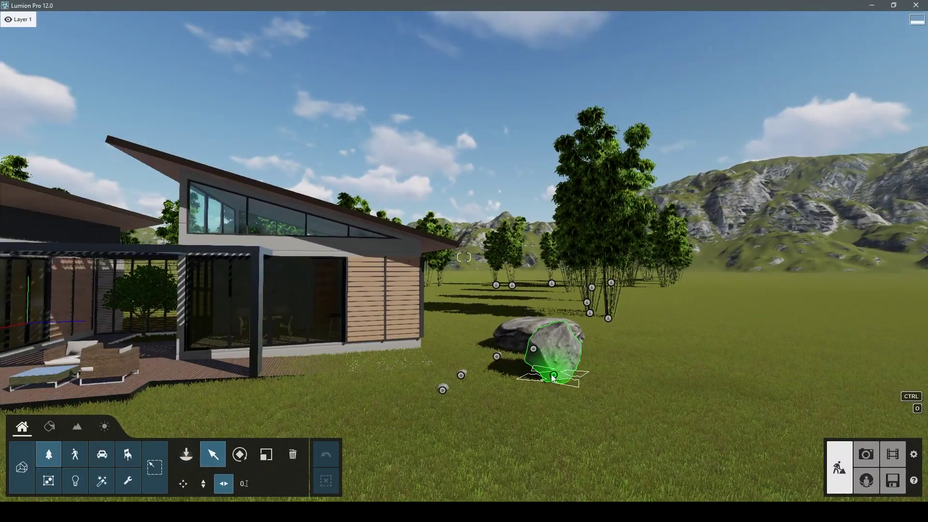
left_click_drag(551, 357, 525, 302)
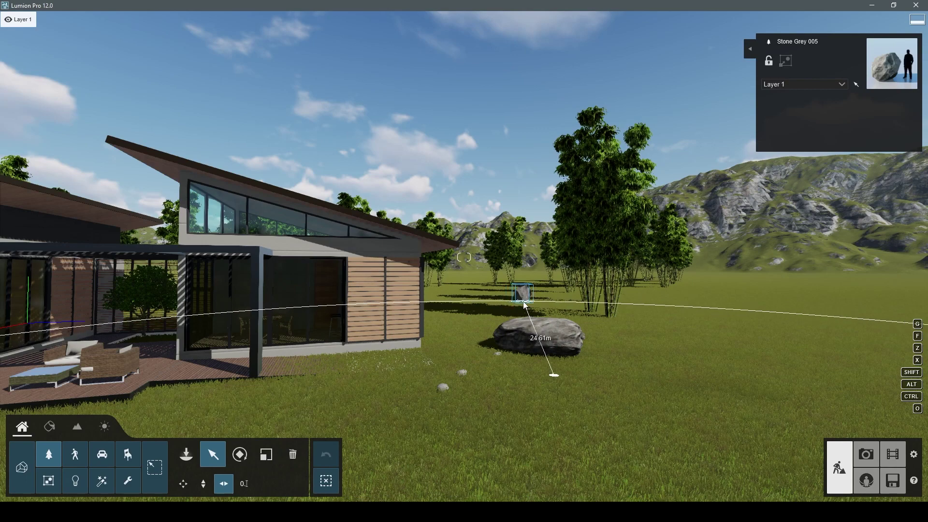
left_click_drag(543, 352, 505, 308)
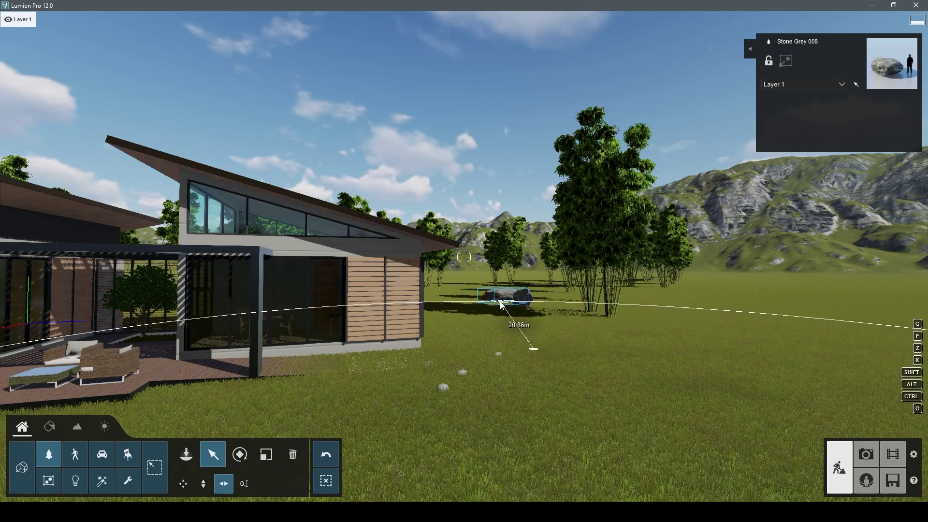
left_click_drag(497, 355, 506, 319)
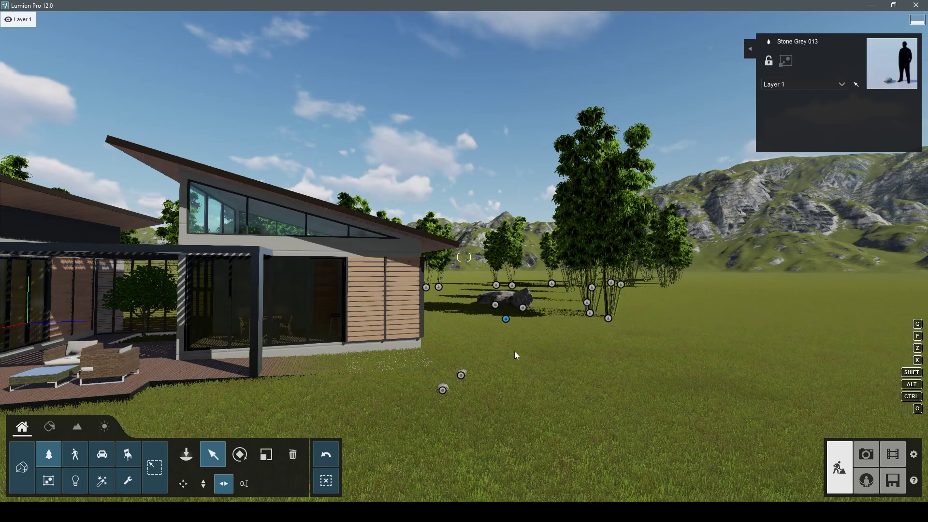
left_click_drag(462, 377, 509, 330)
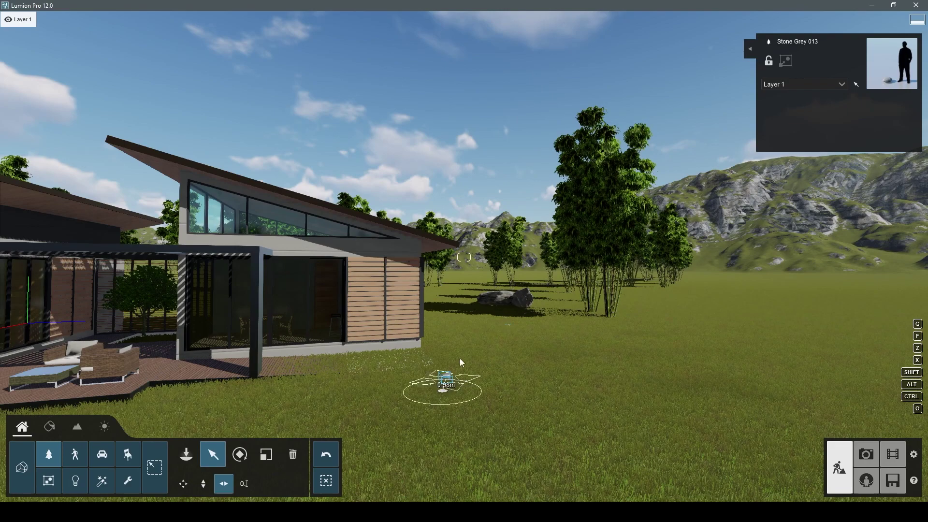
left_click_drag(460, 361, 498, 310)
- Regroup Stone Grey 001, 002, 014 and other small stones among the bamboo clusters
right_click_drag(497, 309, 267, 372)
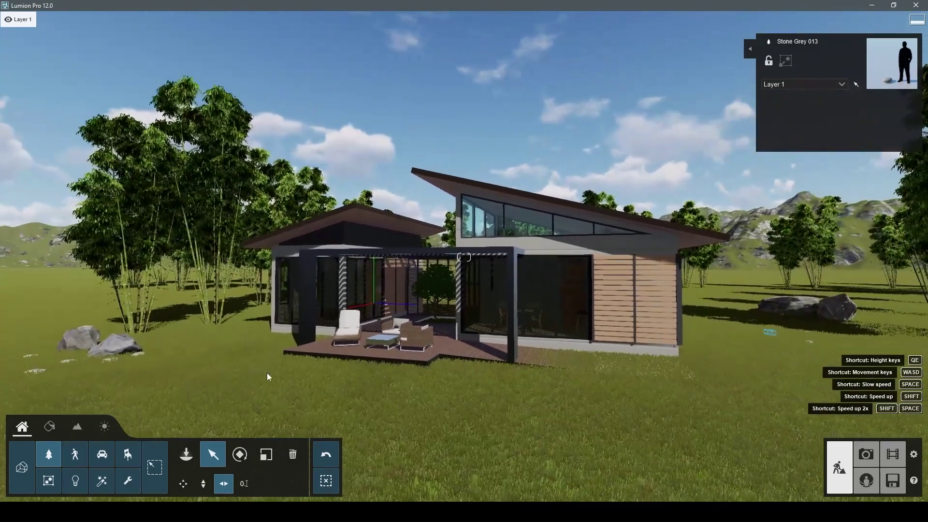
mouse_move(108, 355)
left_mouse_down()
mouse_move(205, 306)
mouse_move(193, 293)
left_mouse_up()
mouse_move(83, 340)
left_mouse_down()
mouse_move(181, 294)
mouse_move(173, 297)
left_mouse_up()
left_click_drag(107, 360, 181, 302)
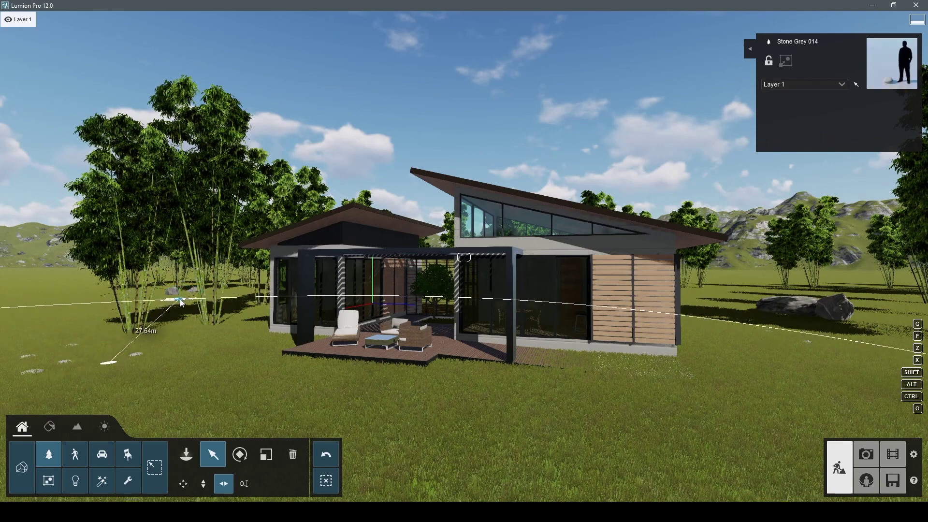
left_click_drag(135, 360, 170, 296)
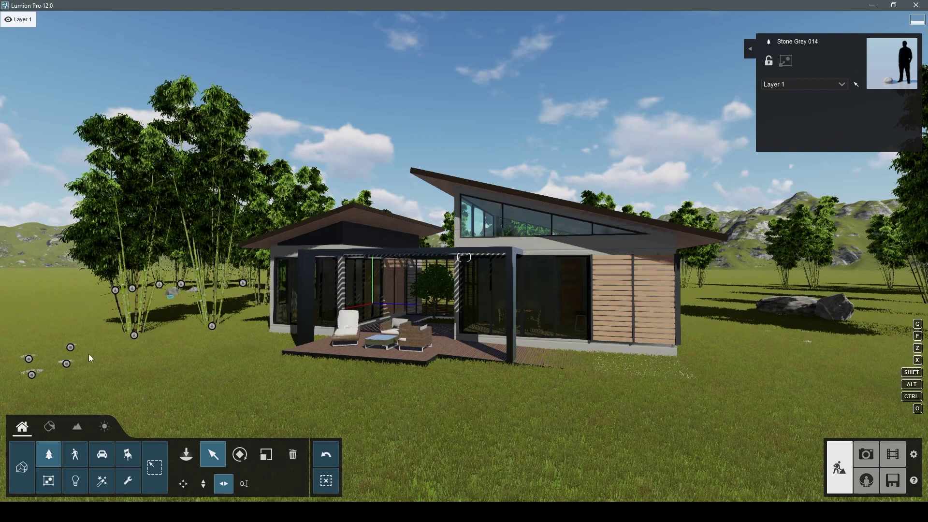
left_click_drag(67, 363, 183, 320)
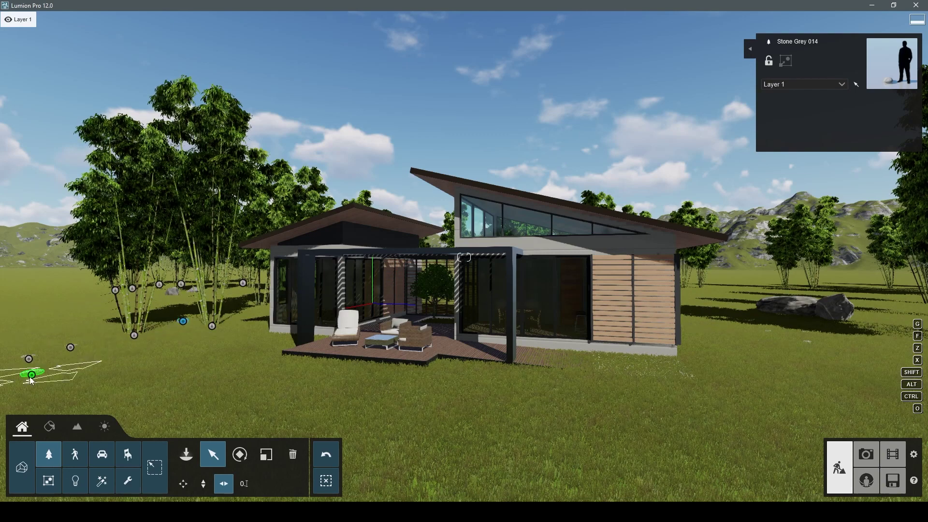
left_click_drag(32, 381, 233, 326)
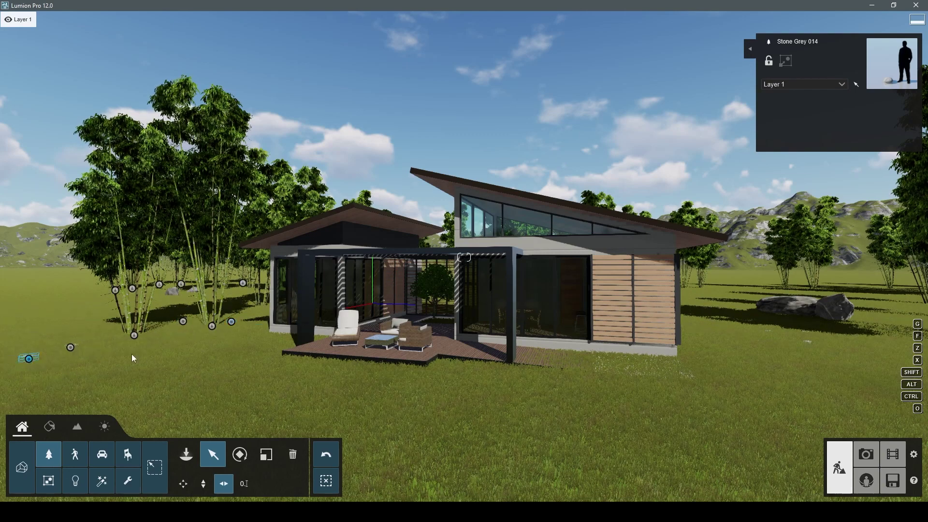
left_click_drag(29, 359, 716, 353)
left_click_drag(173, 327, 164, 334)
right_click_drag(164, 333, 271, 333)
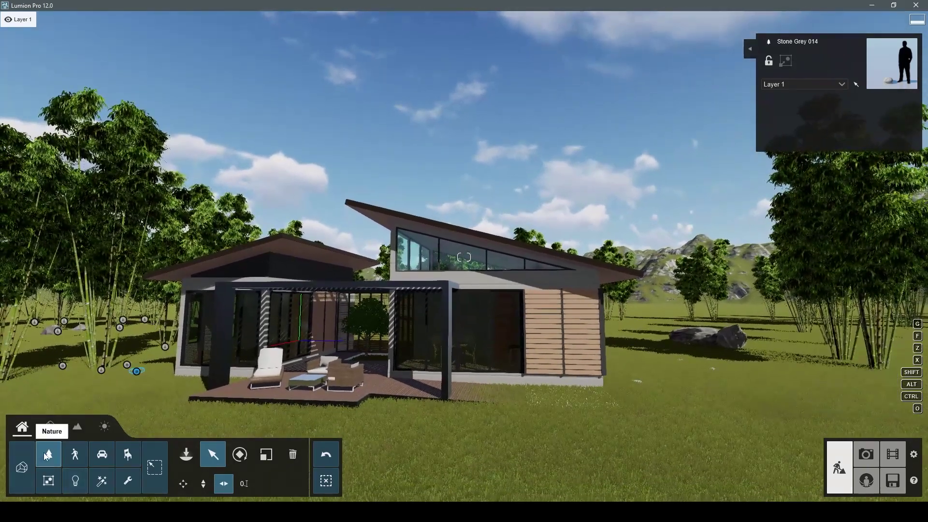
- Place an Octopus Agave 001 from the fine-detail plants on the lawn near the bamboo
left_click(48, 454)
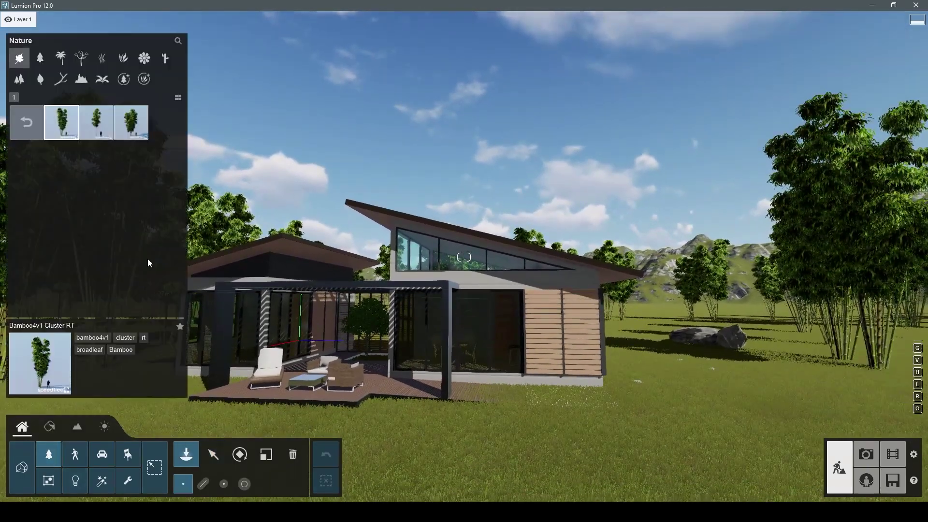
left_click(102, 77)
key("a")
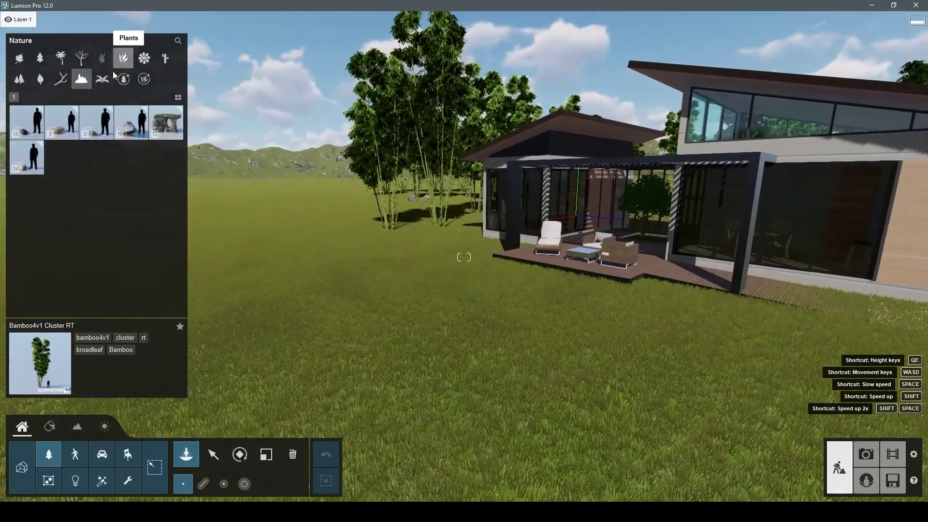
key("w")
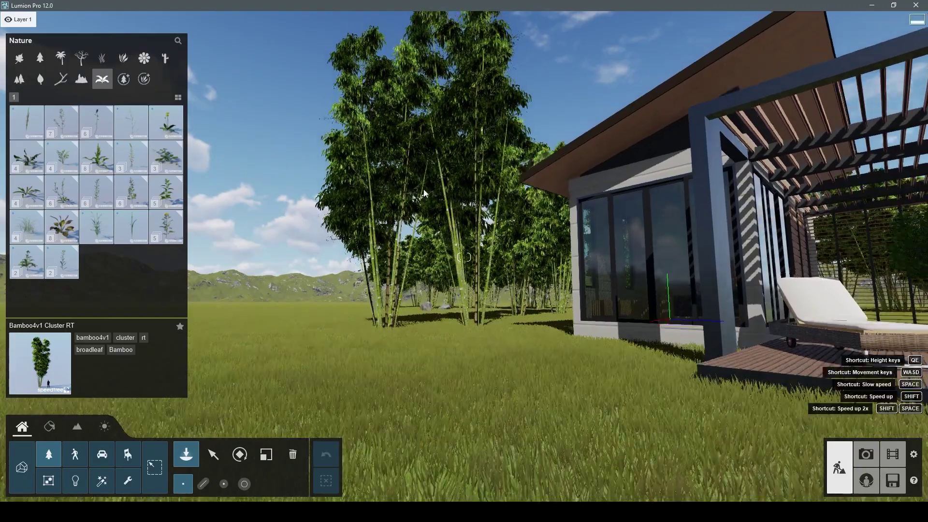
right_click_drag(382, 135, 308, 131)
left_click(145, 79)
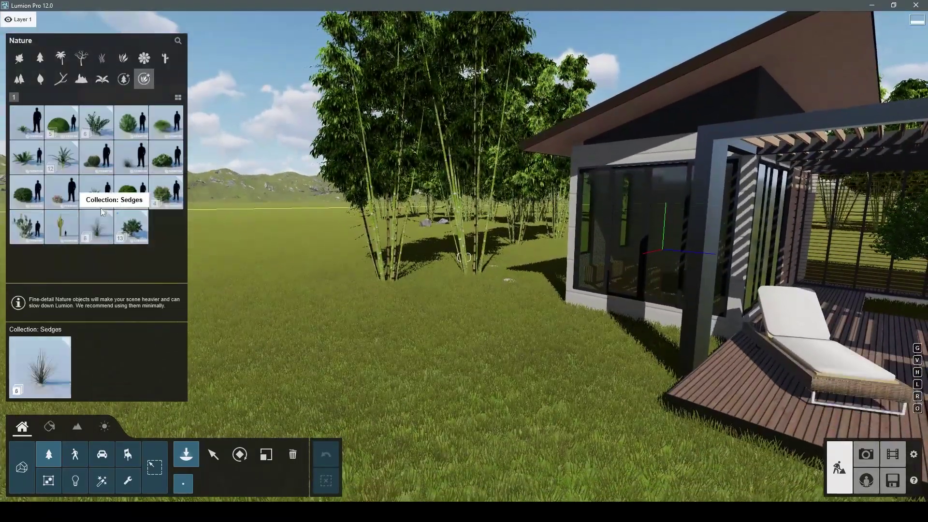
left_click(96, 192)
left_click(416, 252)
mouse_move(416, 251)
right_mouse_down()
mouse_move(484, 251)
mouse_move(438, 380)
right_mouse_up()
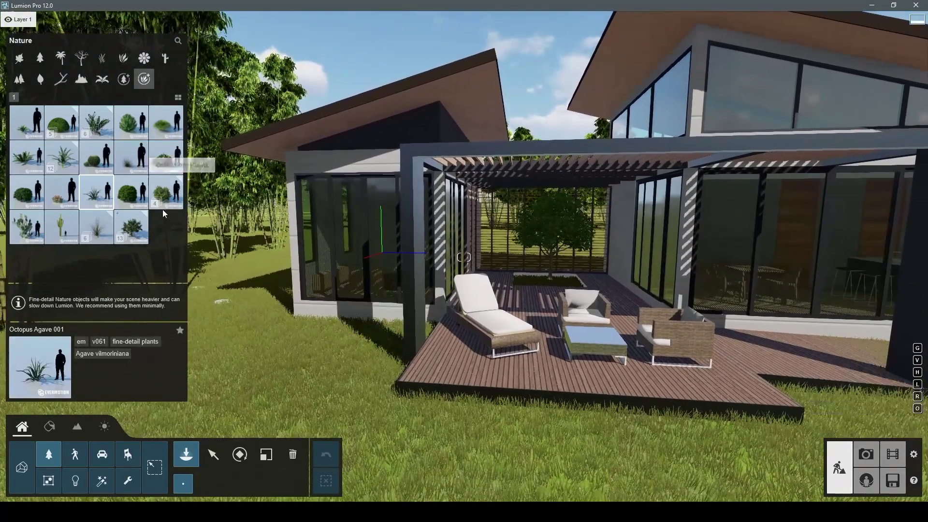
- Choose the Plant 002 shrub from the Plant group for the lawn by the glass corner
left_click(164, 203)
left_click(118, 136)
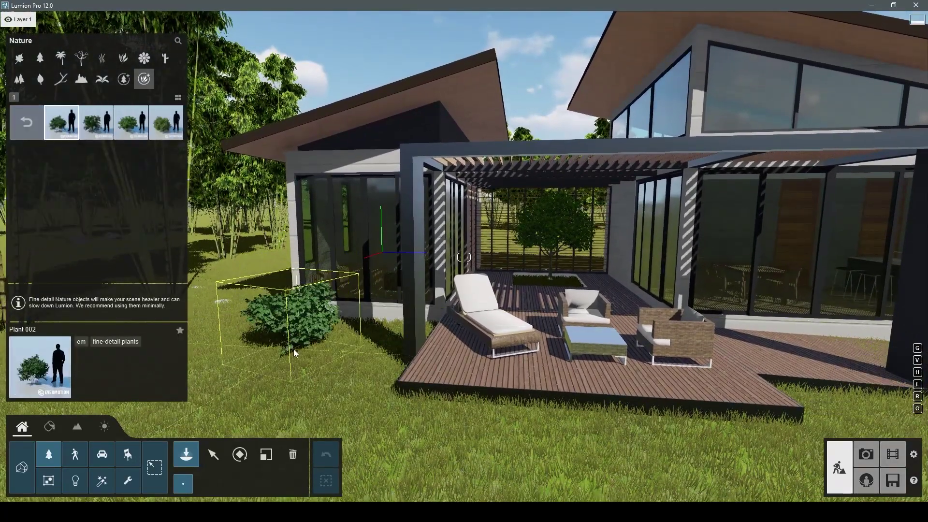
right_click_drag(235, 312, 207, 310)
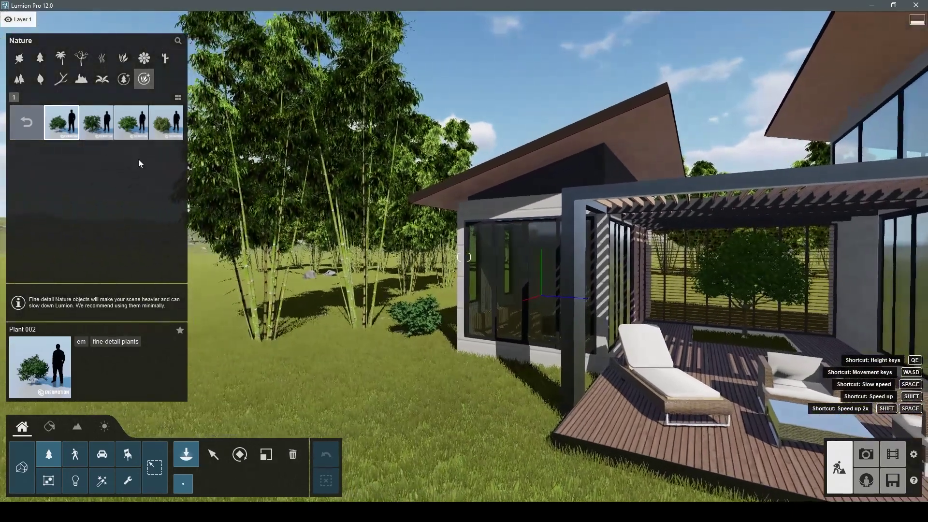
- Browse Dooryard docks, Octopus Agave and Button Fern 001 in the fine-detail plant collections
left_click(102, 79)
left_click(100, 165)
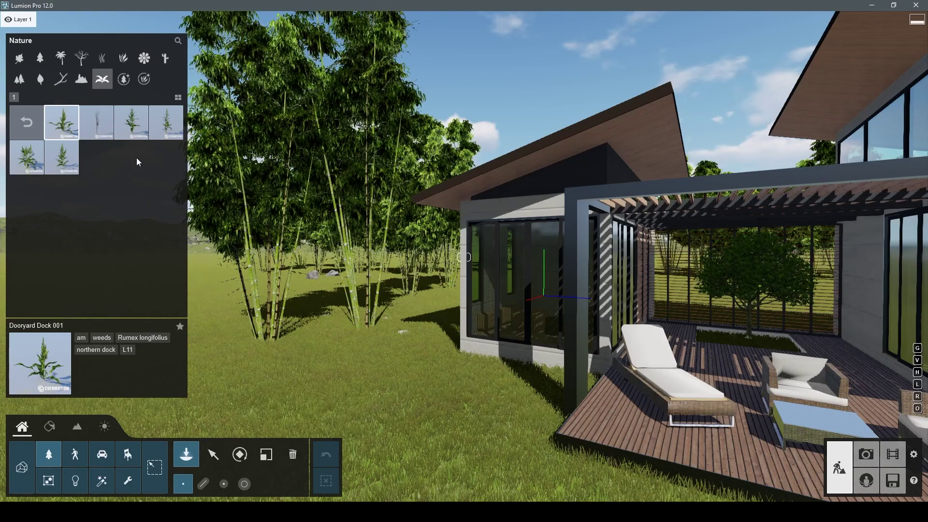
left_click(144, 79)
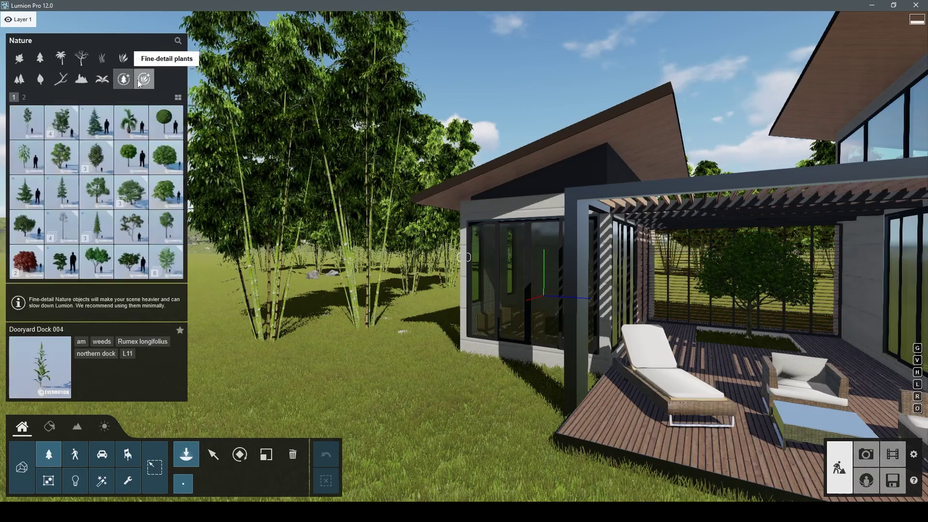
left_click(139, 84)
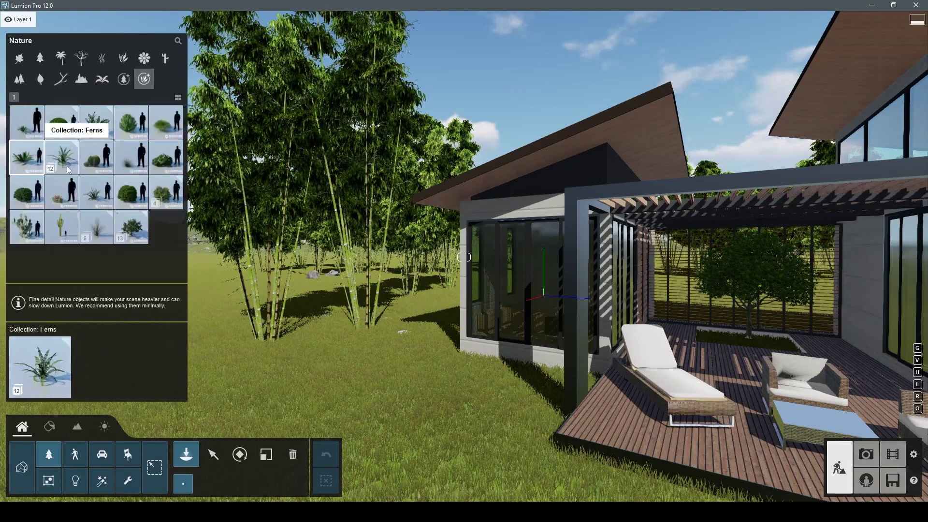
left_click(109, 205)
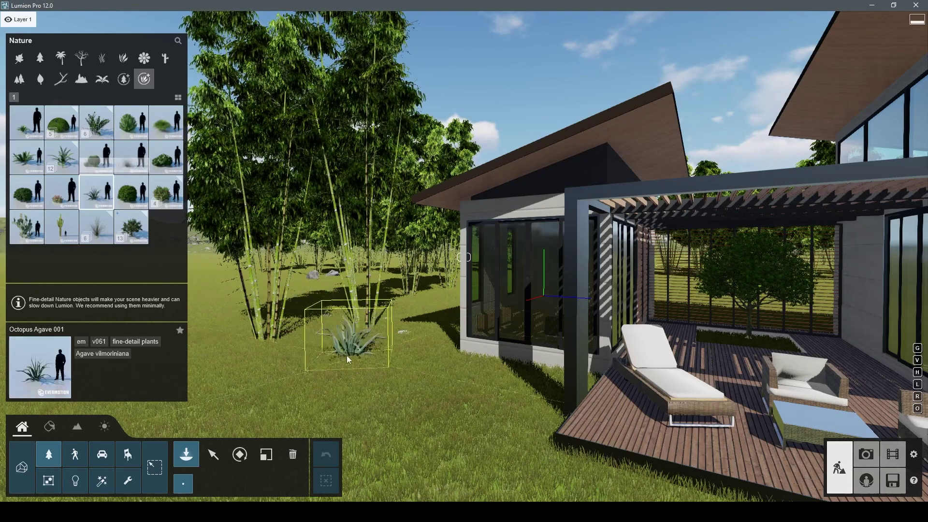
left_click(97, 122)
left_click(73, 127)
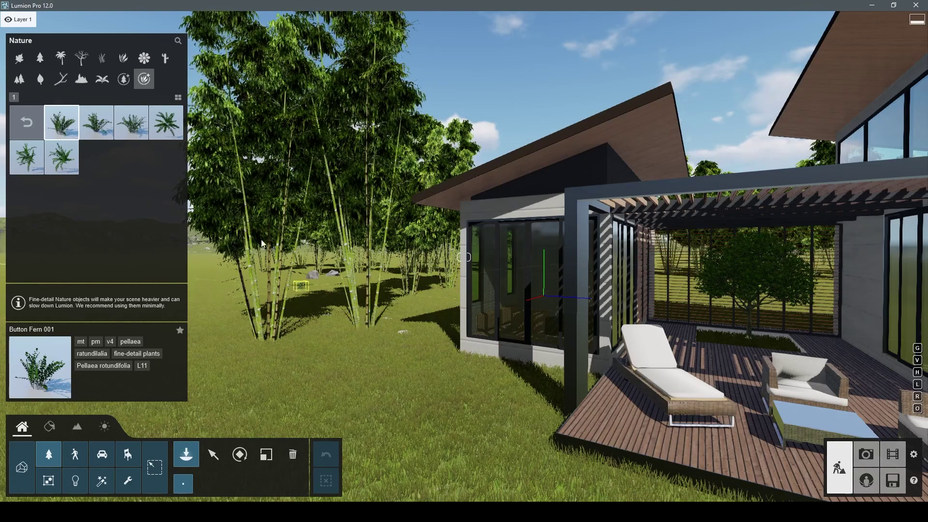
- Place a log from the Logs collection on the grass by the bamboo, then orbit around the house
left_click(61, 78)
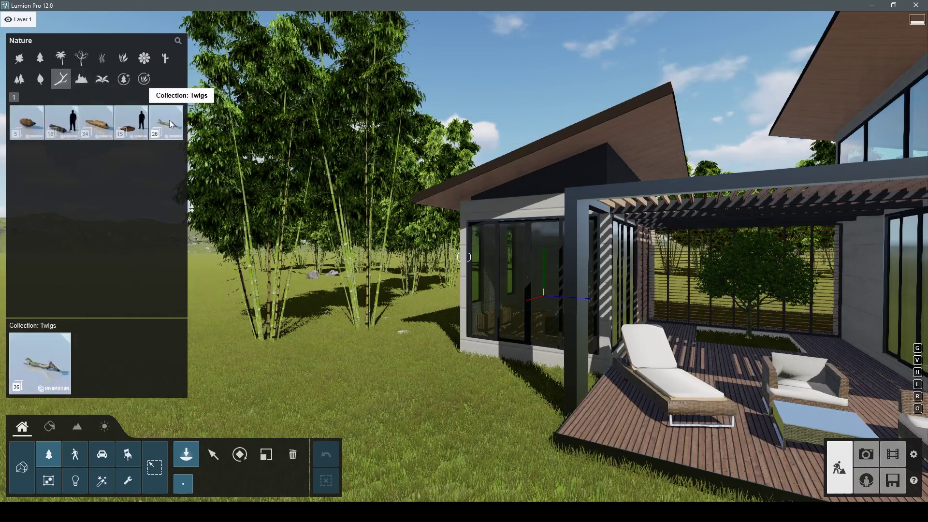
left_click(67, 132)
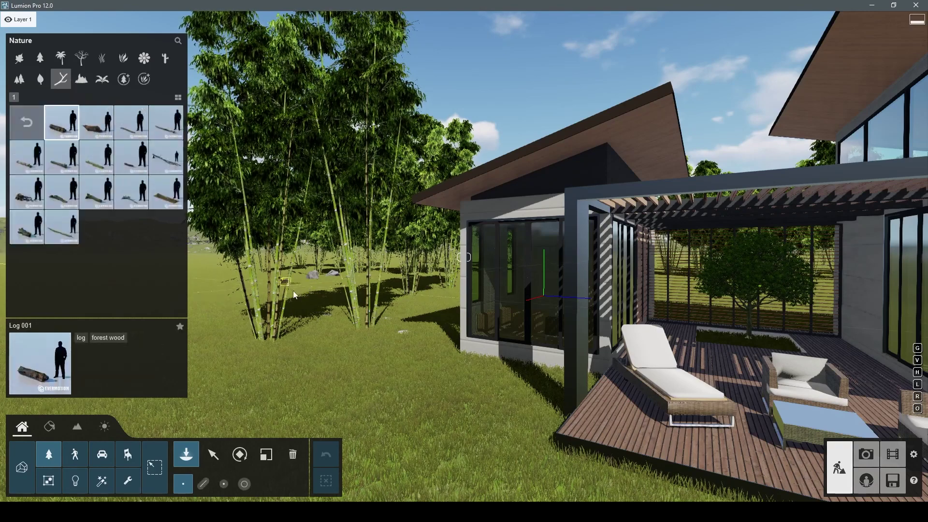
left_click(297, 281)
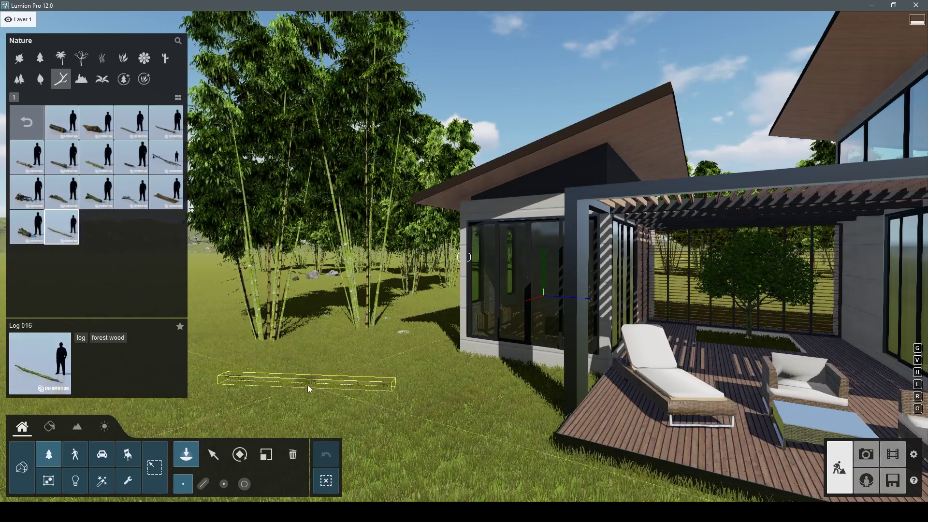
right_click_drag(315, 370, 633, 323)
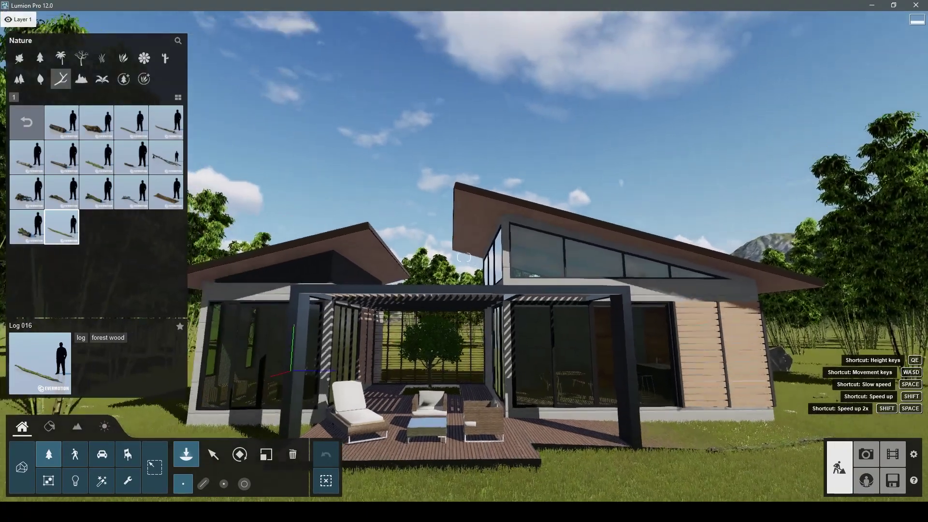
- Browse the Leaves and Rocks libraries and Flowers pages 2, 6 and the last page
right_click_drag(641, 417, 55, 114)
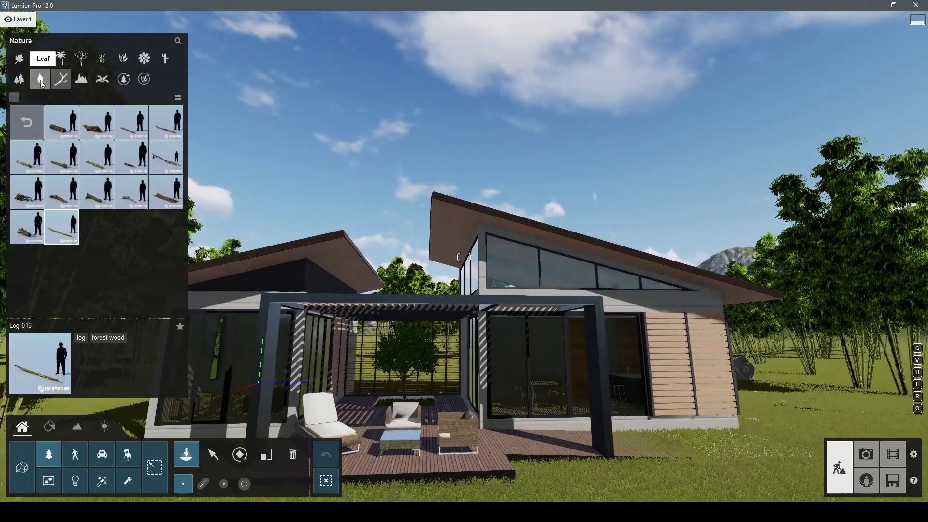
left_click(41, 79)
mouse_move(604, 183)
right_mouse_down()
mouse_move(430, 178)
mouse_move(334, 287)
right_mouse_up()
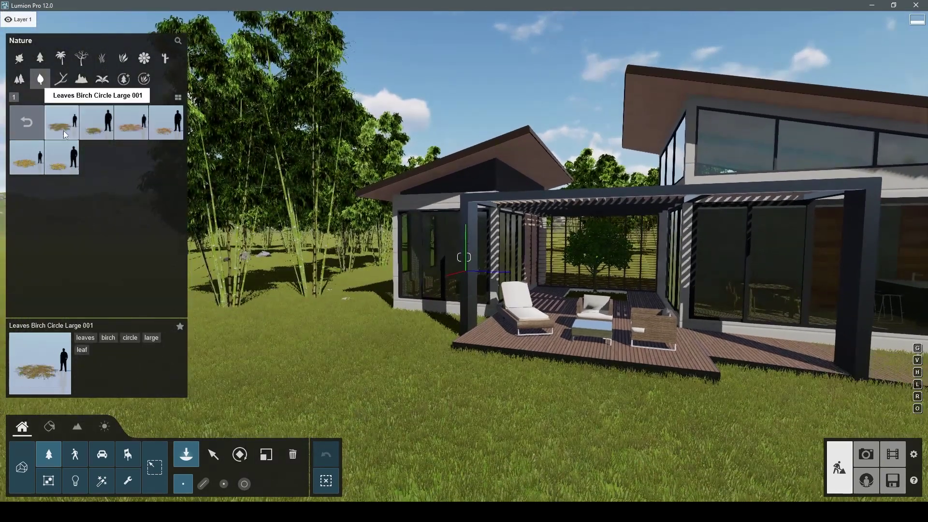
left_click(81, 80)
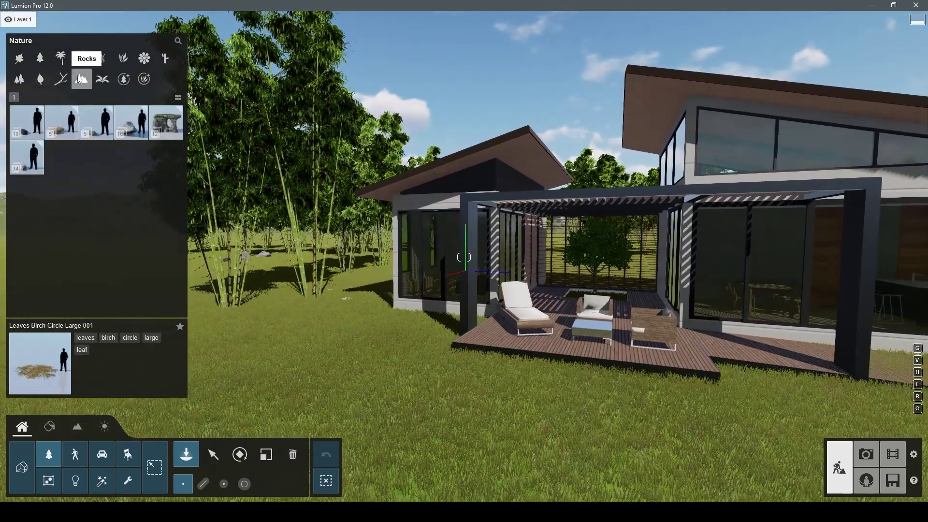
left_click(41, 81)
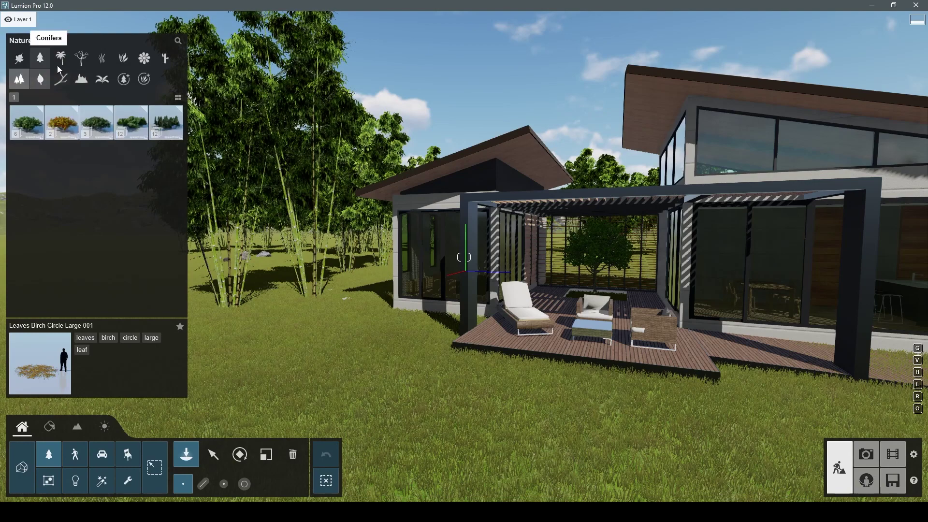
left_click(140, 59)
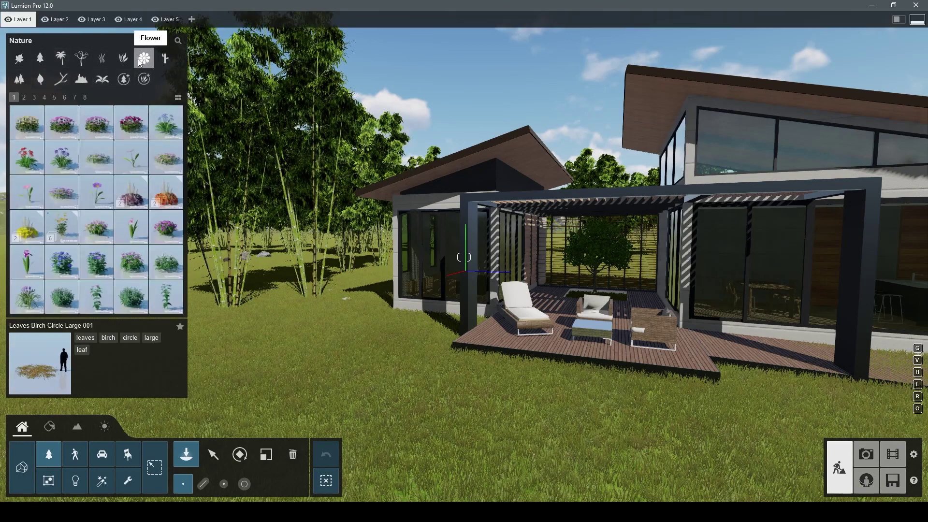
left_click(24, 97)
left_click(65, 98)
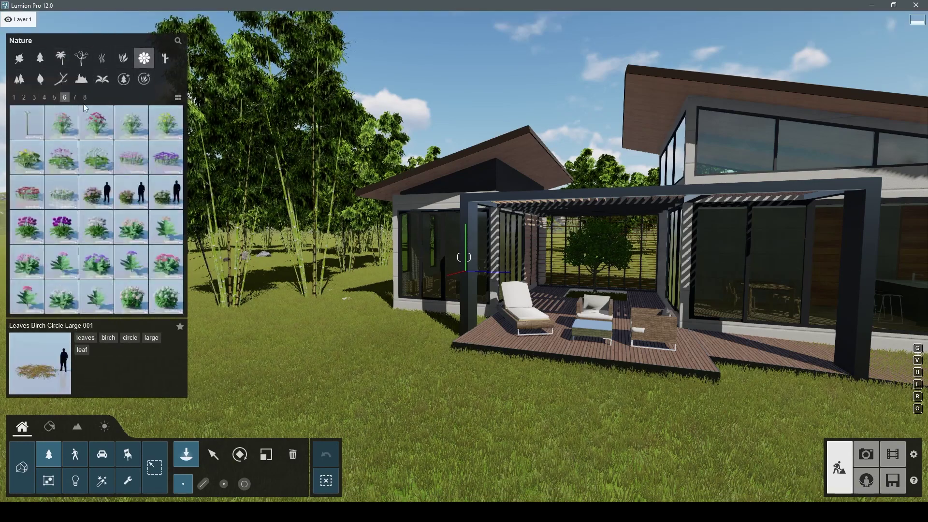
left_click(84, 99)
- Browse Cactus, Weeds and fine-detail Button ferns, then open the Weeds Yarrows collection
left_click(165, 58)
left_click(104, 80)
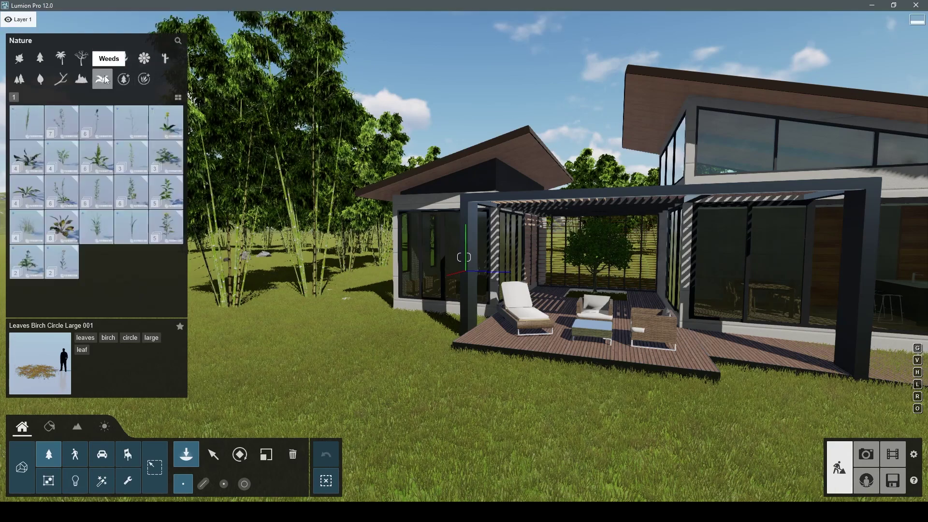
left_click(81, 79)
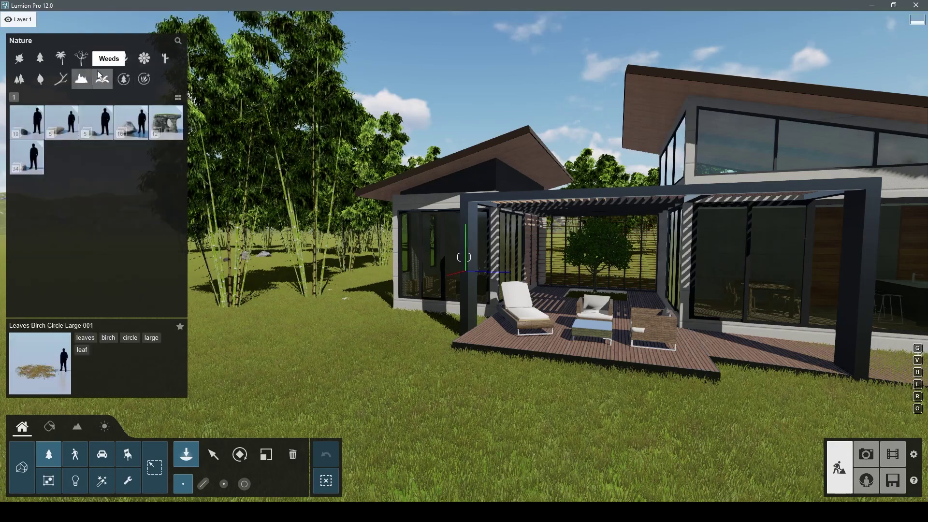
left_click(123, 79)
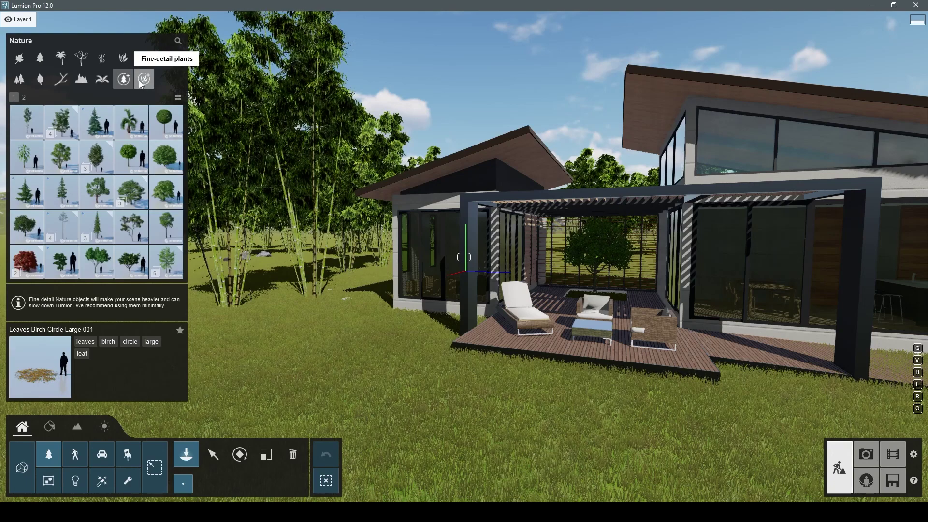
left_click(141, 82)
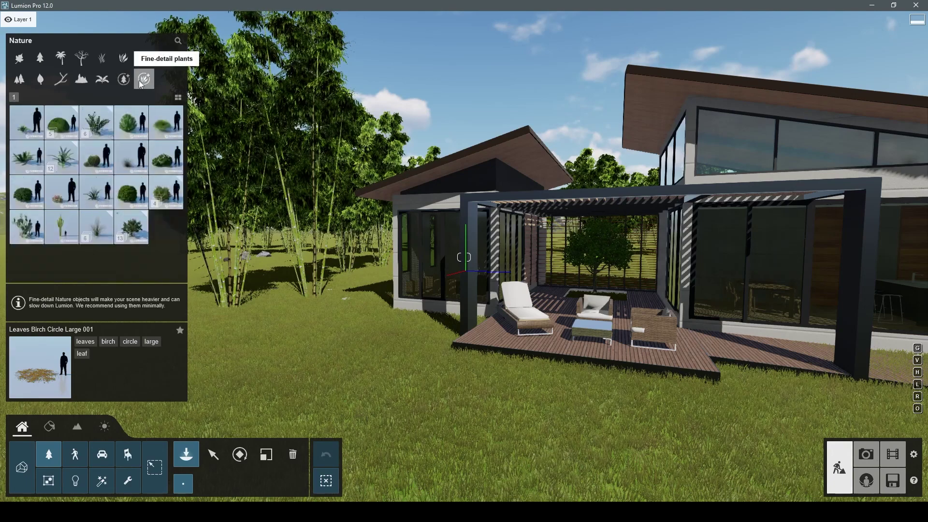
left_click(101, 137)
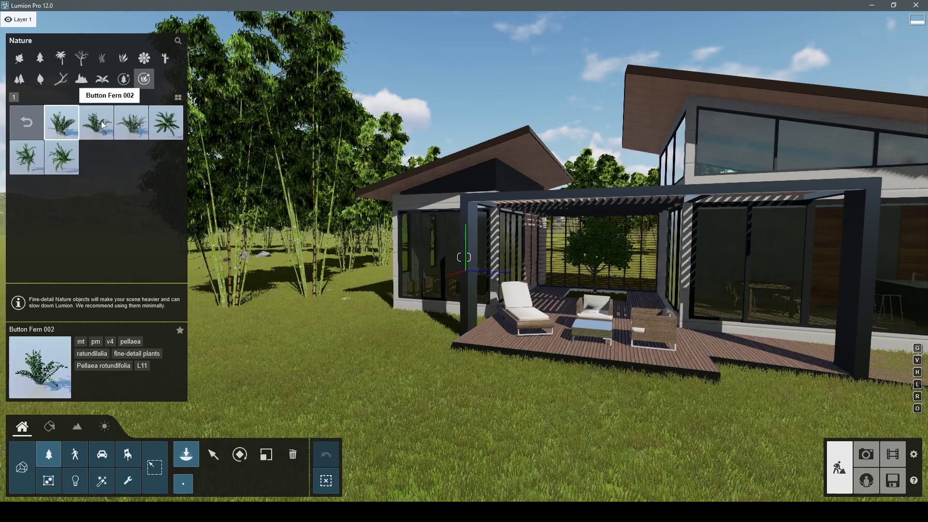
left_click(102, 79)
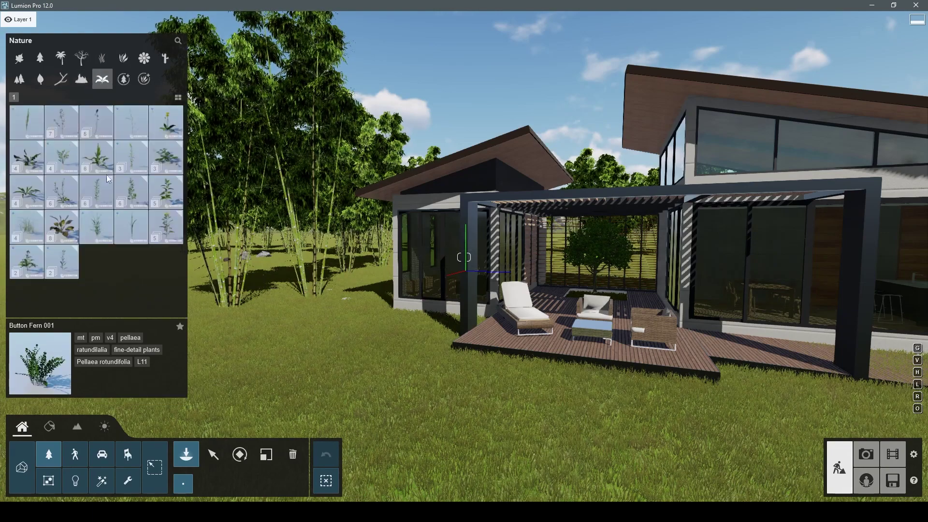
left_click(42, 253)
- Place an American Aloe on the grass between the bamboo grove and the house
right_click_drag(260, 286, 304, 244)
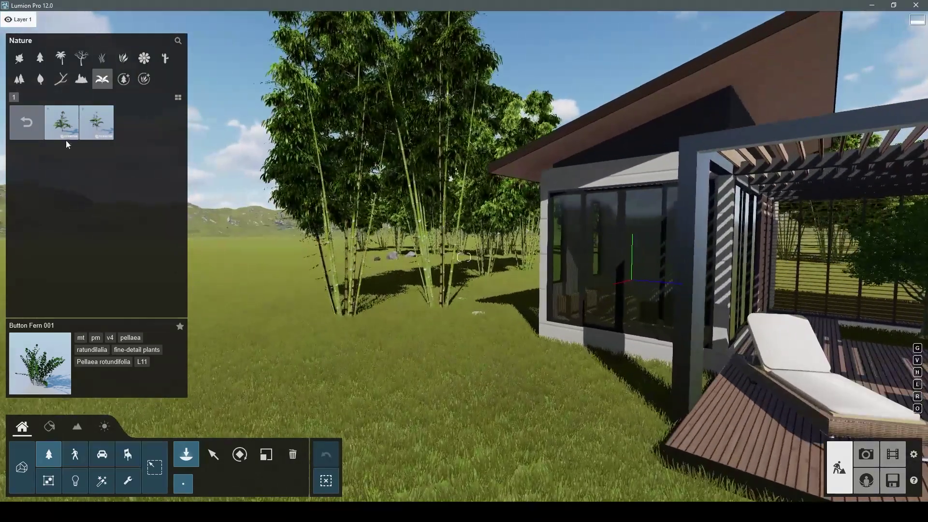
left_click(62, 123)
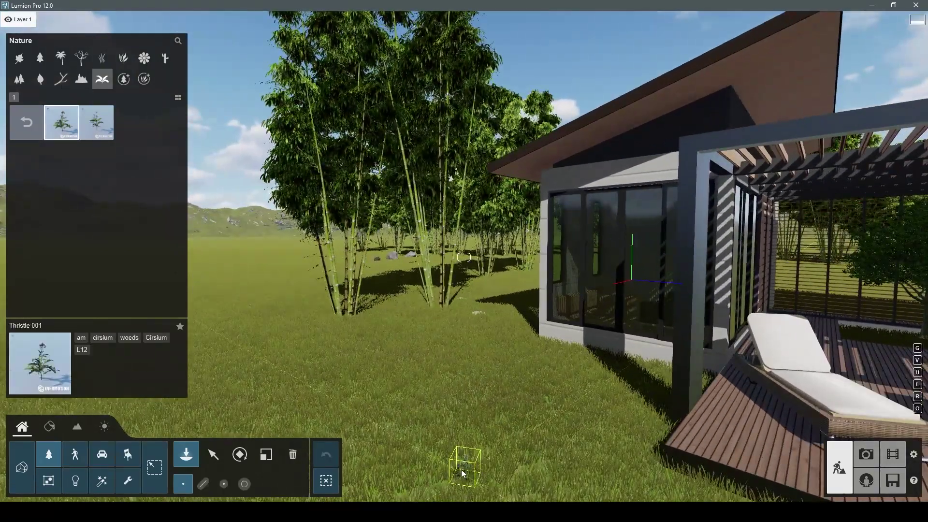
left_click(123, 59)
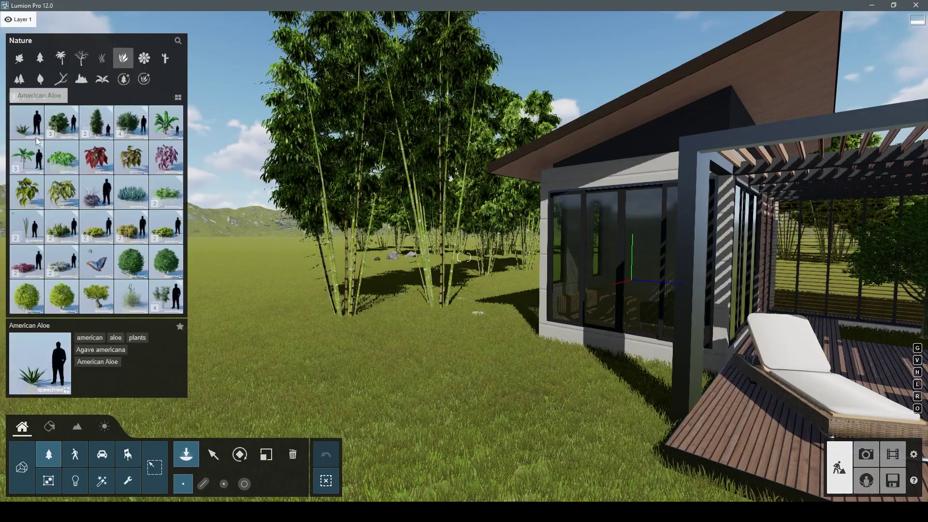
left_click(472, 382)
right_click_drag(472, 382, 109, 299)
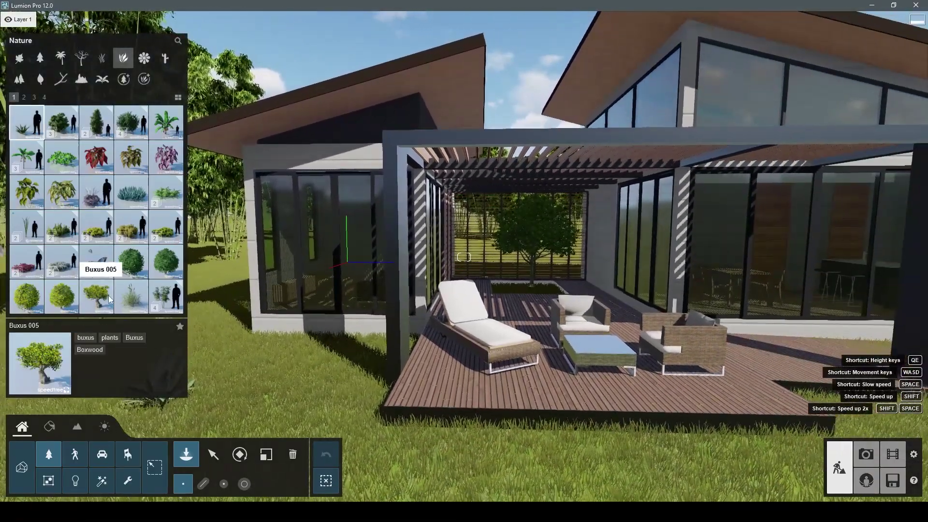
- Plant a Cattail RT clump on the grass near the deck
left_click(131, 296)
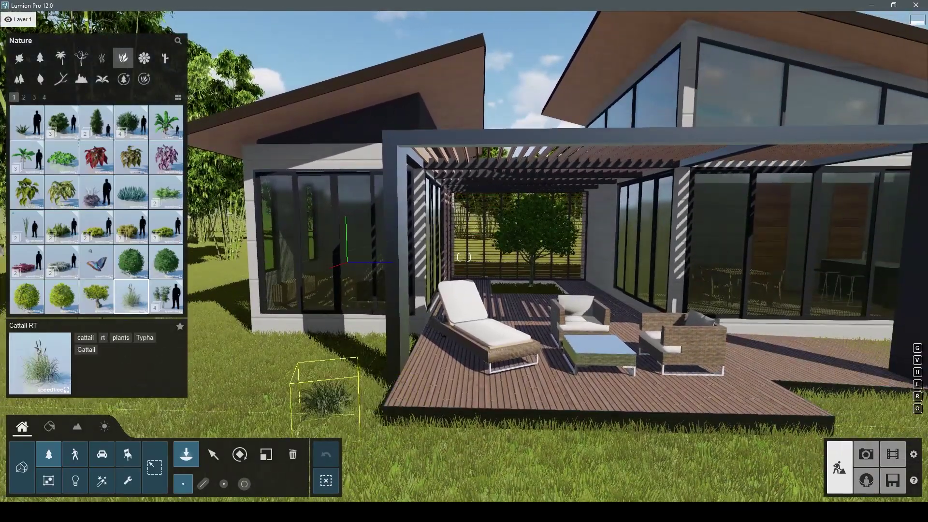
left_click(311, 384)
right_click_drag(237, 306, 248, 317)
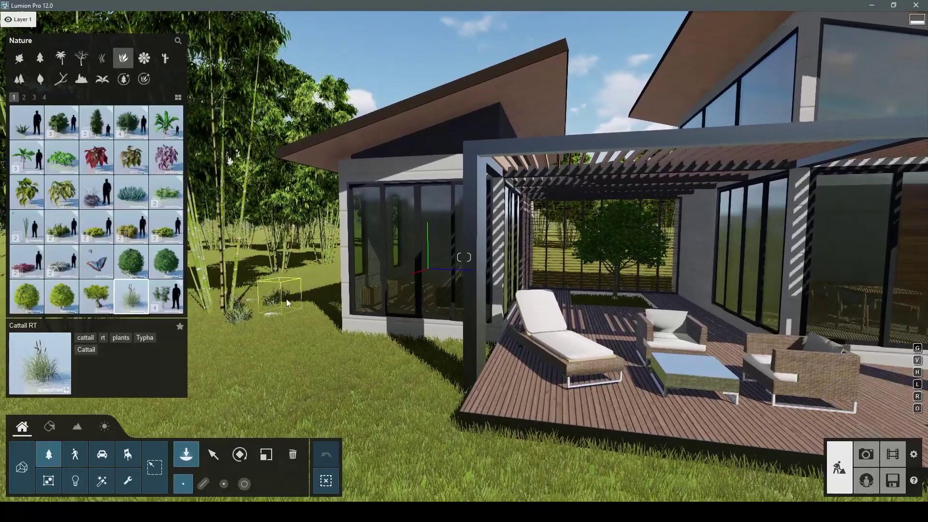
mouse_move(237, 271)
right_mouse_down()
mouse_move(257, 258)
mouse_move(280, 266)
right_mouse_up()
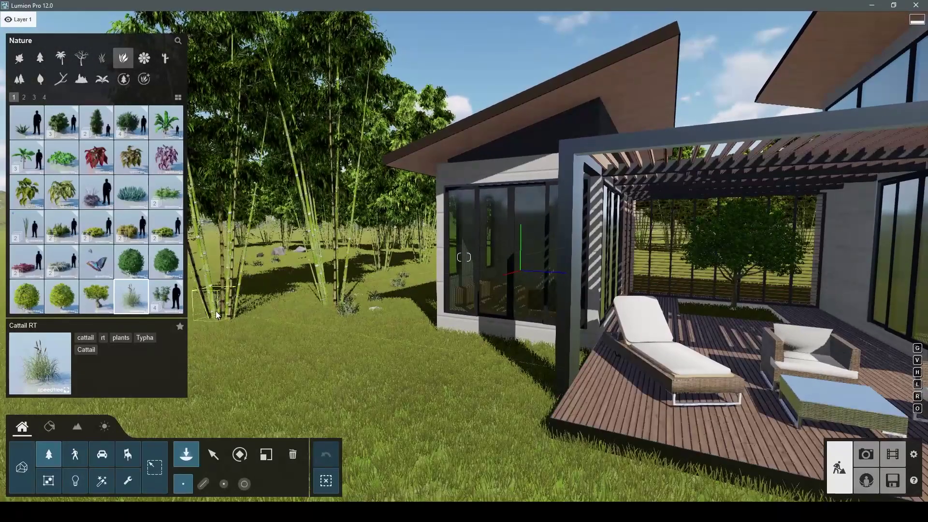
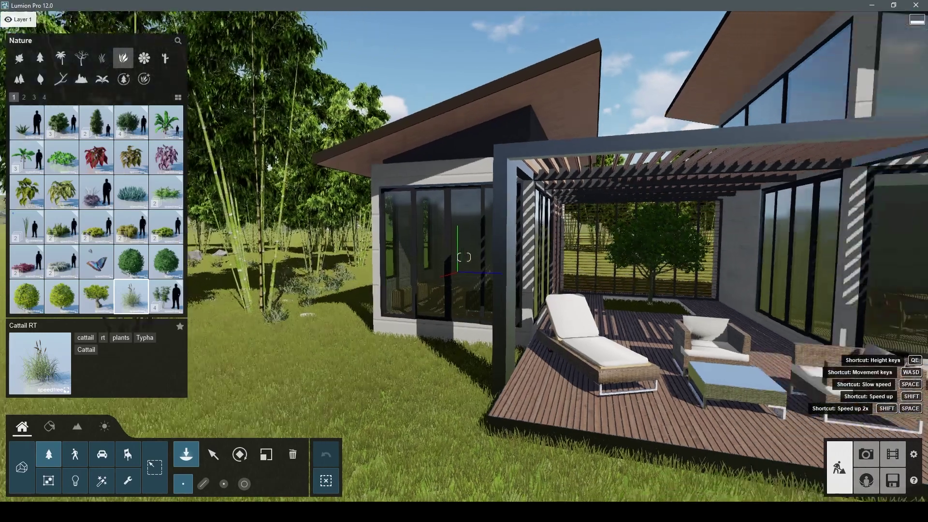
- Mass-place a row of Cattail RT plants across the lawn, plus a single cattail
mouse_move(357, 274)
right_mouse_down()
mouse_move(440, 396)
mouse_move(730, 314)
mouse_move(489, 308)
right_mouse_up()
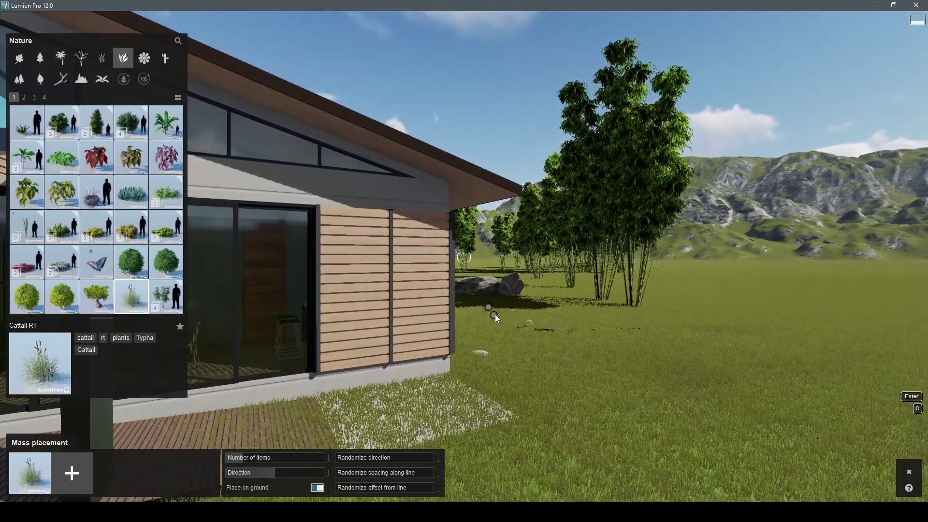
left_click(883, 478)
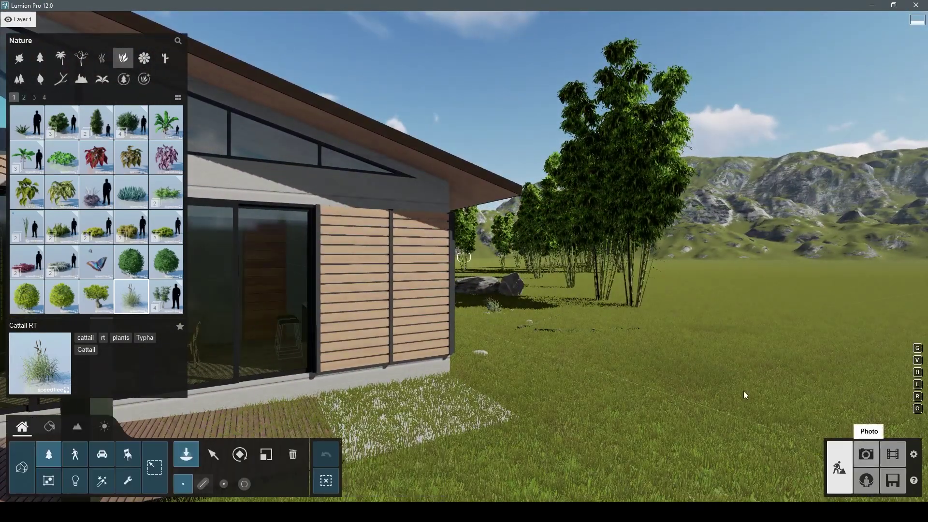
left_click(571, 325)
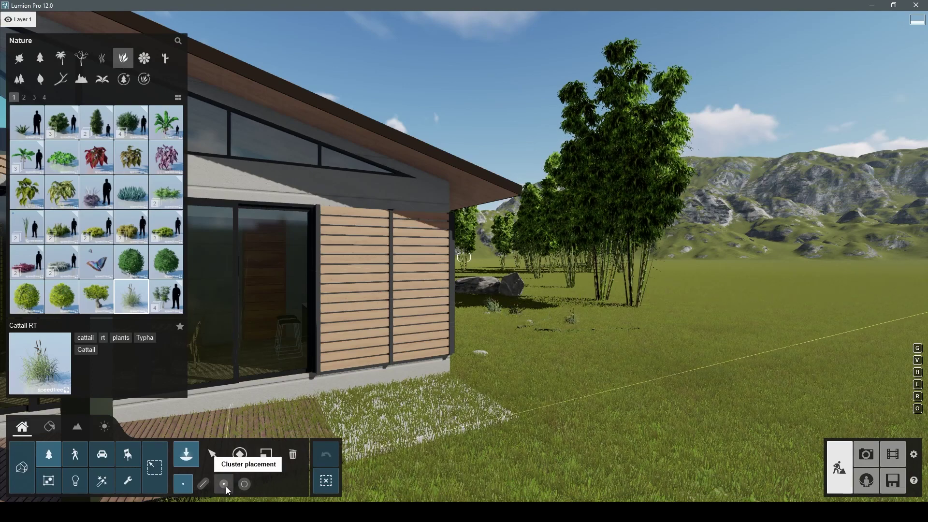
- Paint Cattail RT clumps into the grass near the bamboo and across the lawn
left_click(244, 483)
left_click_drag(638, 278, 632, 304)
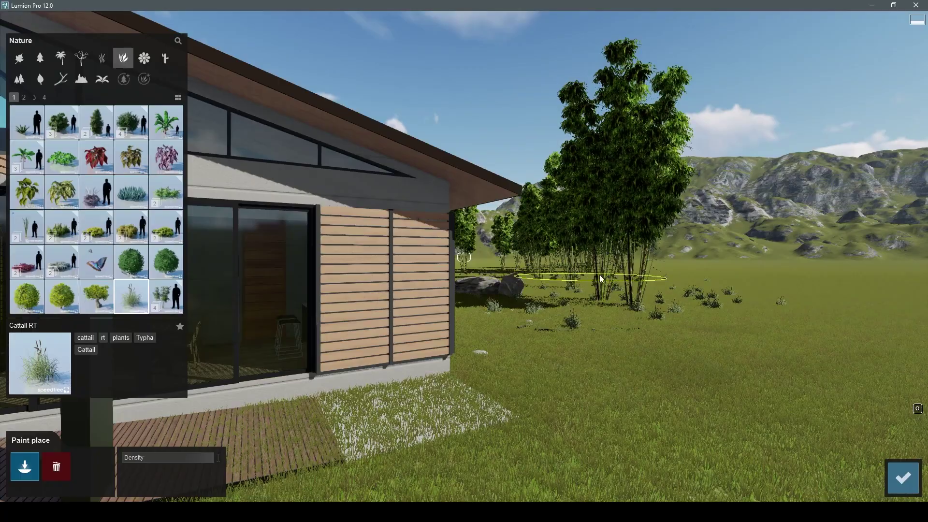
mouse_move(600, 278)
left_mouse_down()
mouse_move(602, 309)
mouse_move(664, 294)
left_mouse_up()
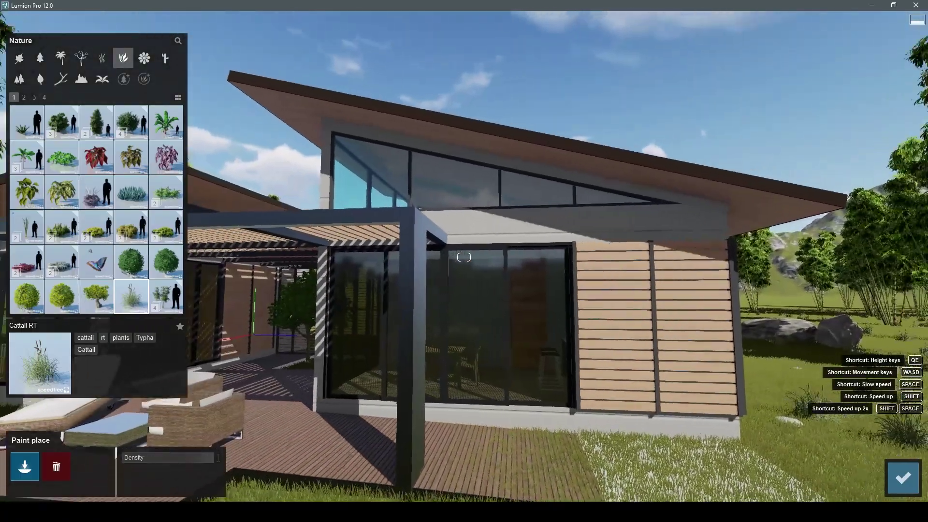
key("s")
right_click_drag(665, 295, 425, 282)
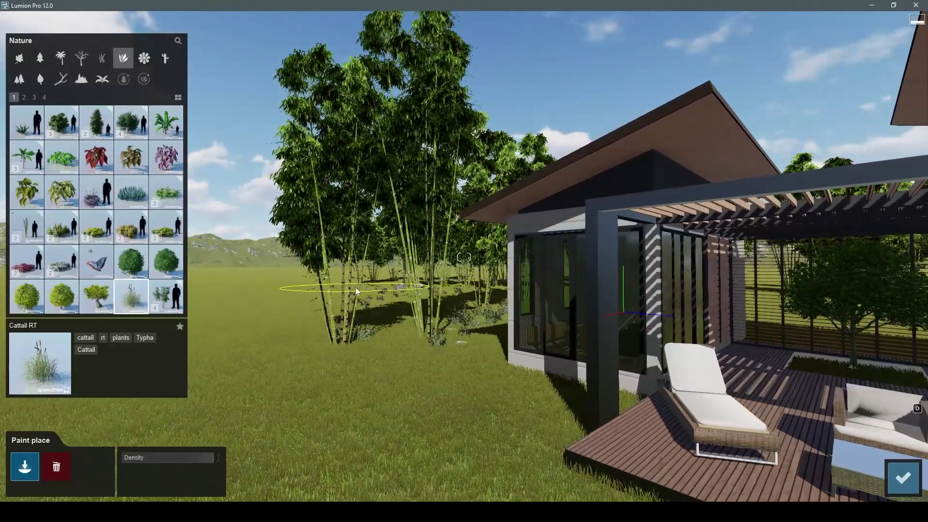
- Paint a patch of Cattail plants left of the bamboo and finish painting
left_click(25, 98)
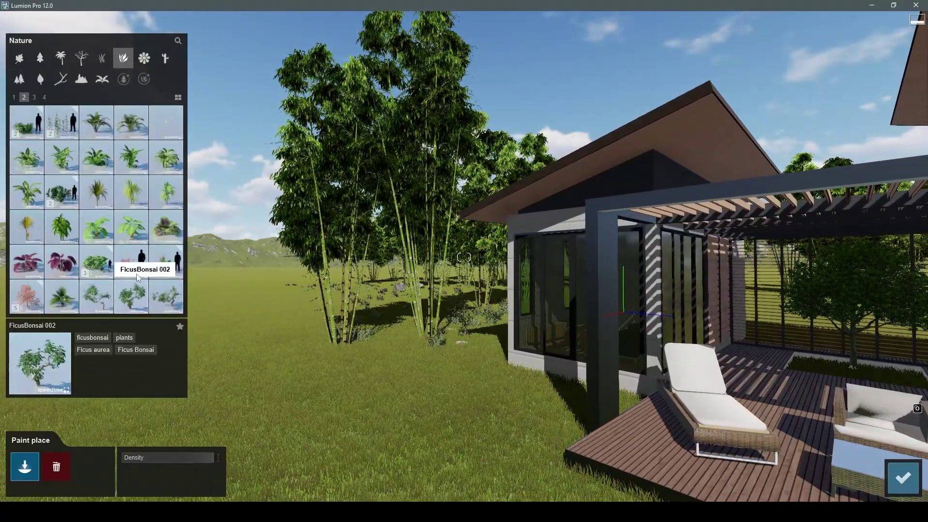
left_click(64, 130)
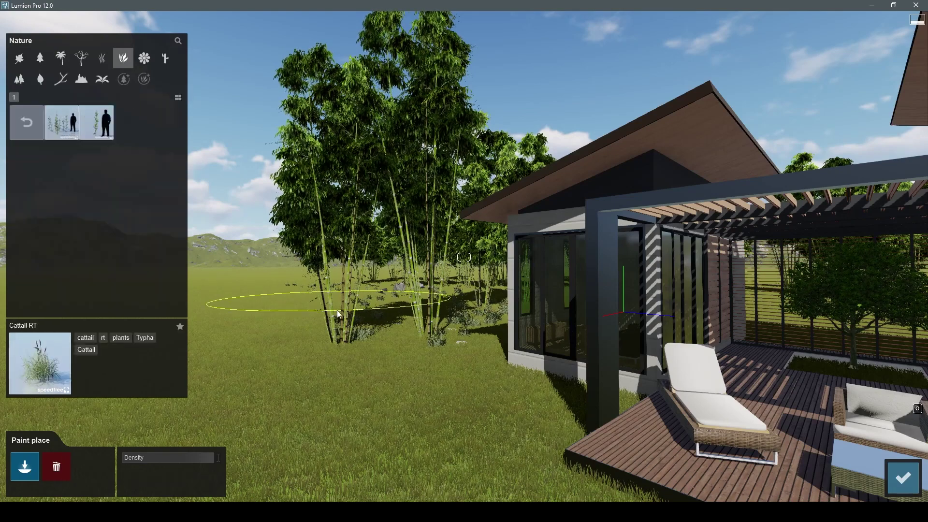
left_click(273, 315)
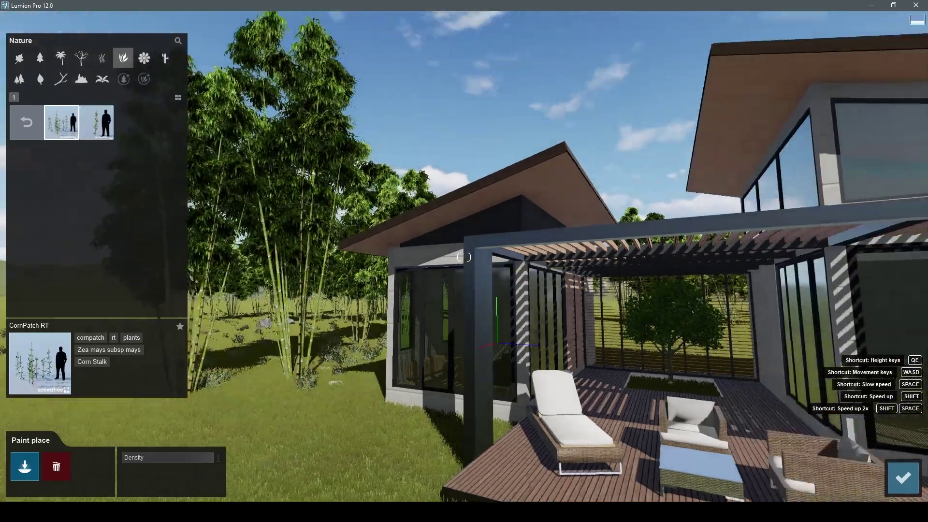
right_click_drag(338, 193, 218, 194)
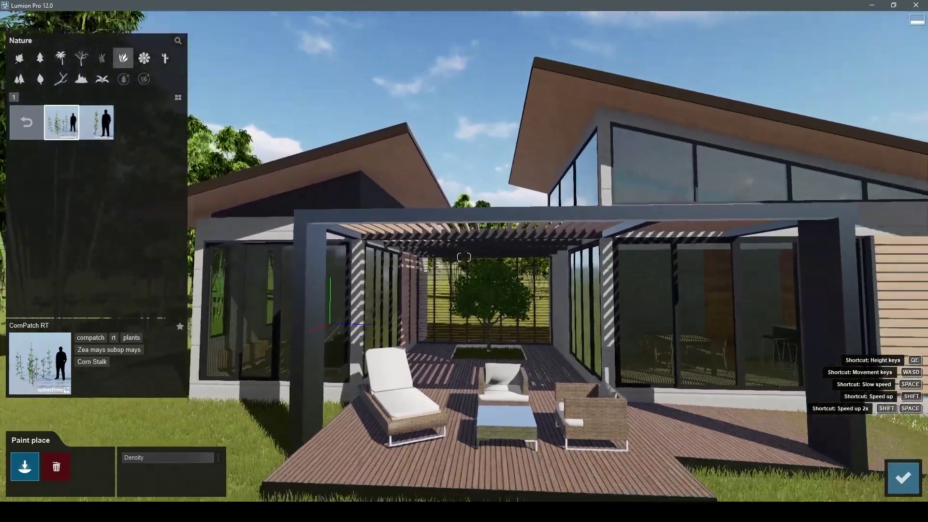
key("w")
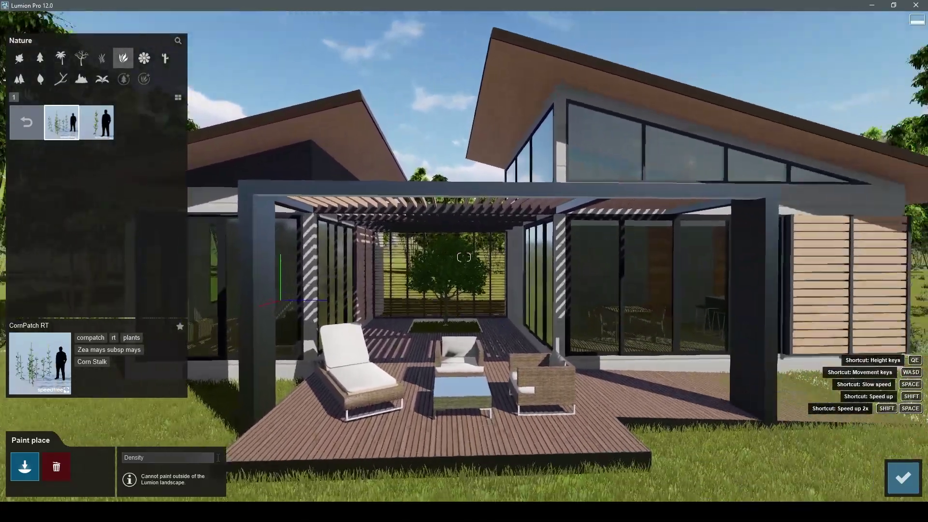
right_click_drag(464, 256, 464, 242)
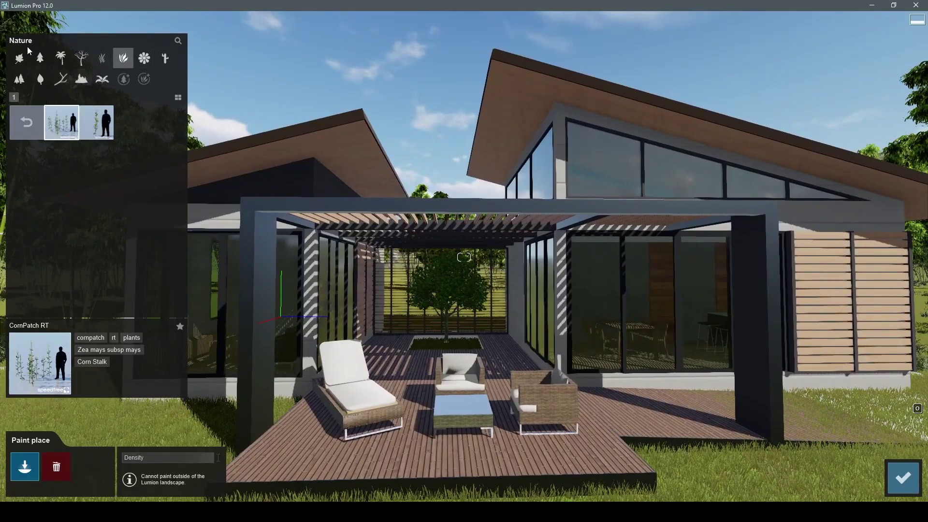
left_click(904, 477)
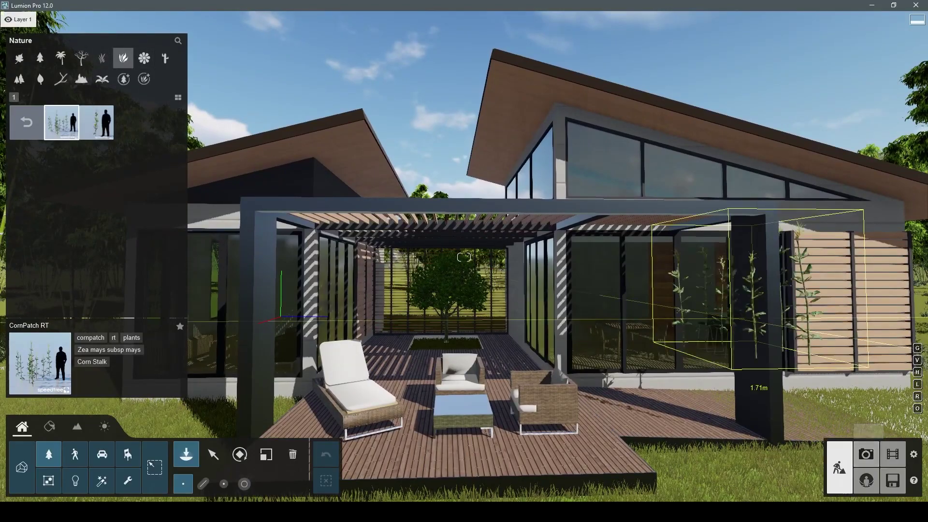
- Pick Reed canary grass 001 from the Nature Weeds category for the lawn
key("a")
key("s")
right_click_drag(465, 257, 464, 290)
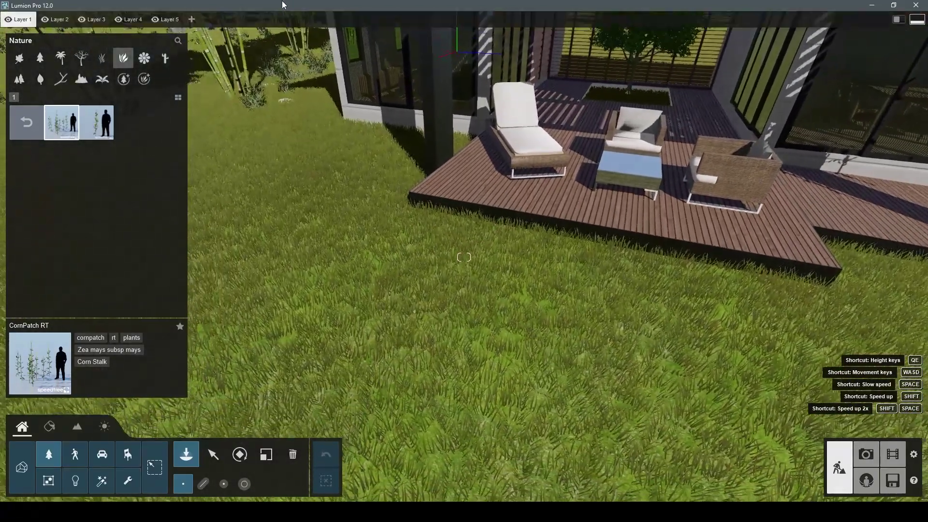
left_click(98, 82)
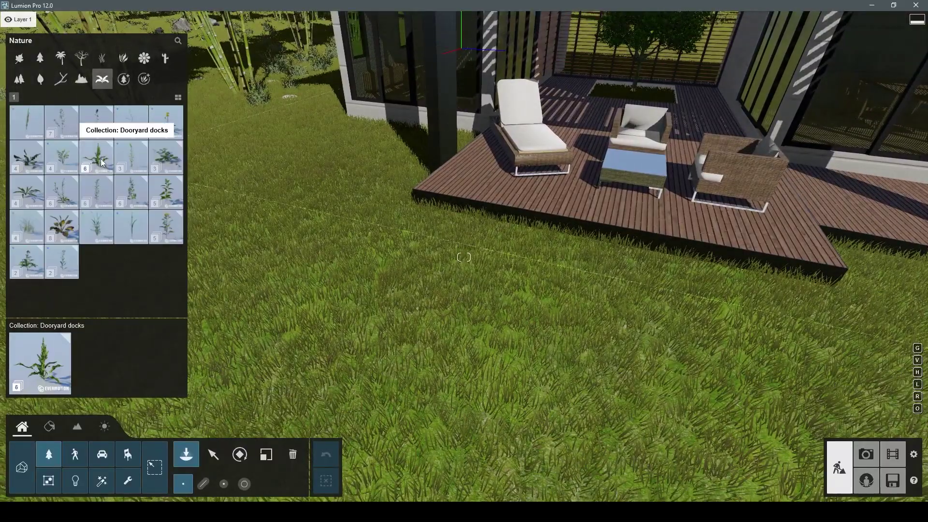
key("s")
right_click_drag(347, 191, 339, 174)
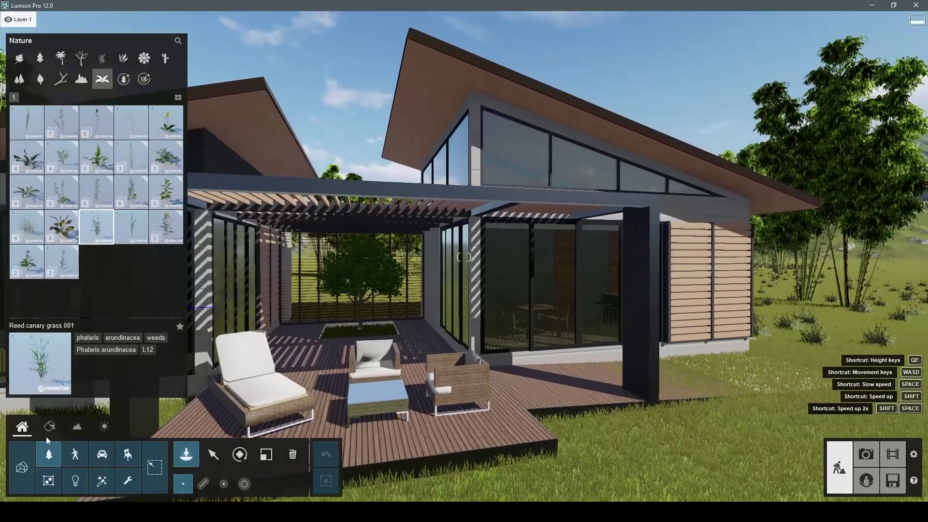
- Choose the Duck 001 Flying model from the Birds category of People and Animals
left_click(75, 454)
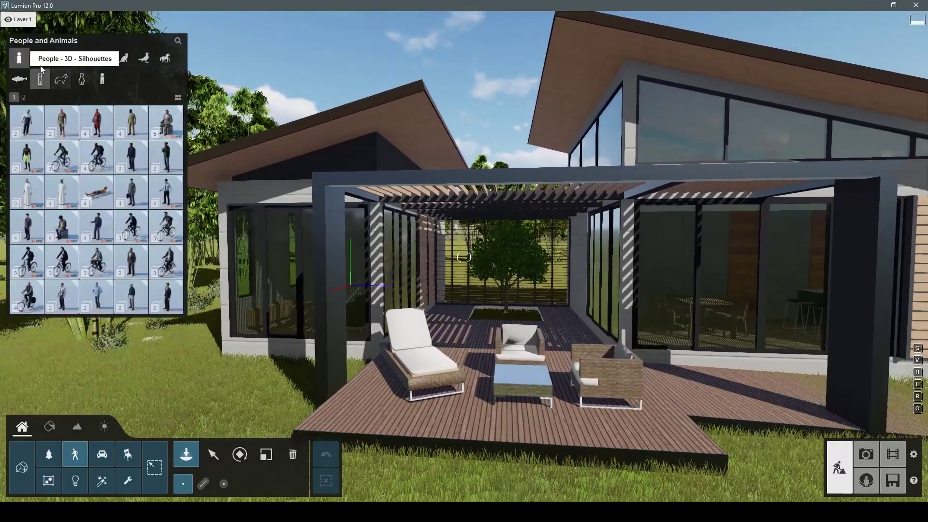
left_click(61, 58)
left_click(38, 58)
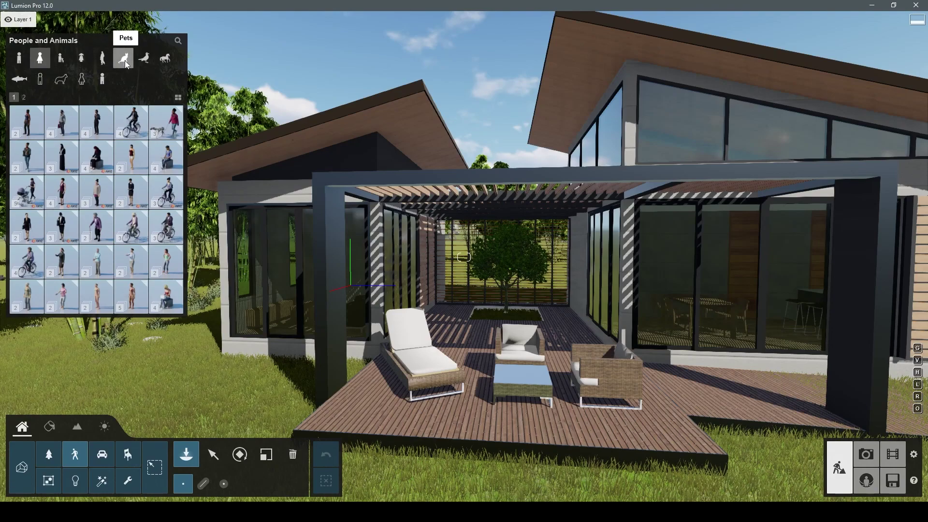
left_click(125, 60)
left_click(143, 57)
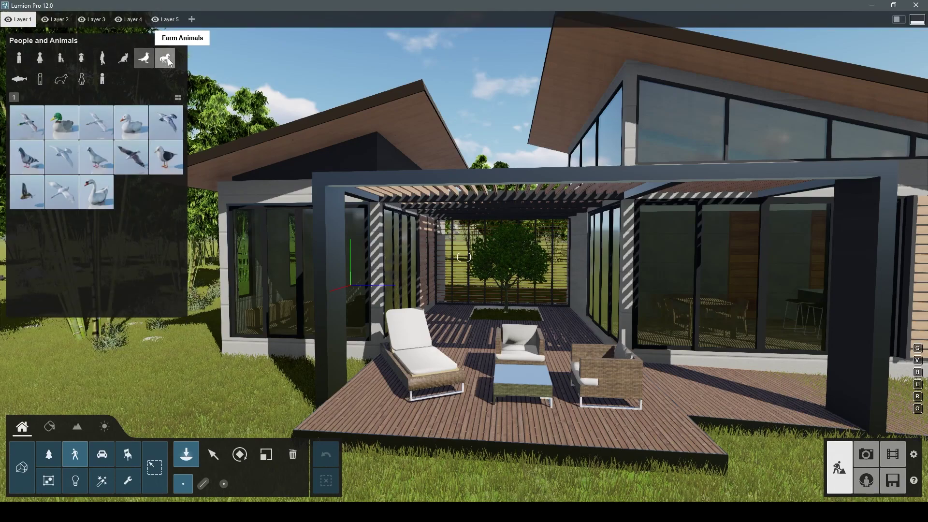
scroll(396, 73, "down", 5)
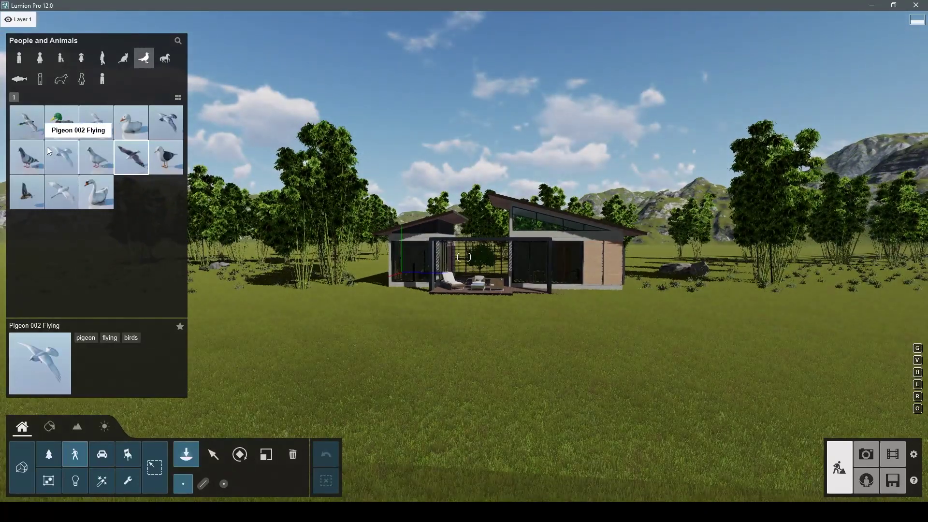
left_click(29, 128)
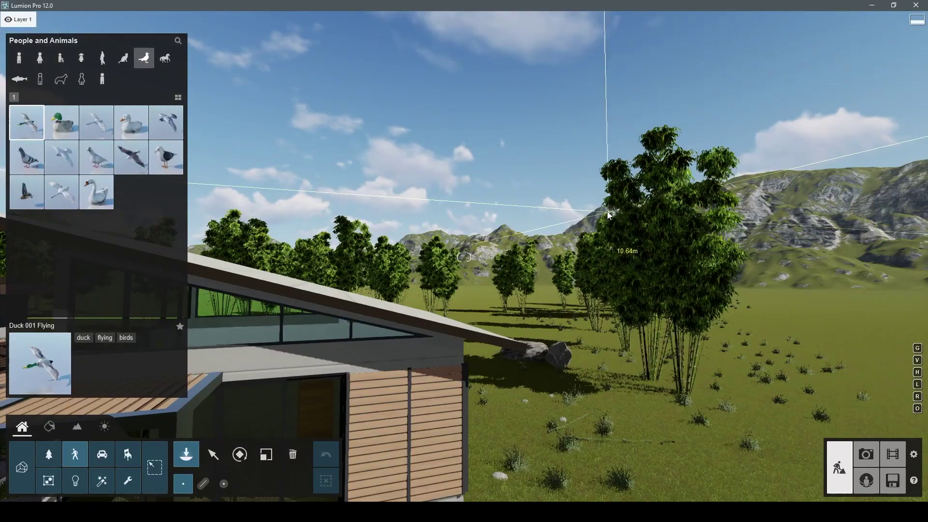
- Place the flying duck high in the sky above the house
right_click(671, 268)
mouse_move(672, 268)
right_mouse_down()
mouse_move(534, 241)
mouse_move(449, 280)
right_mouse_up()
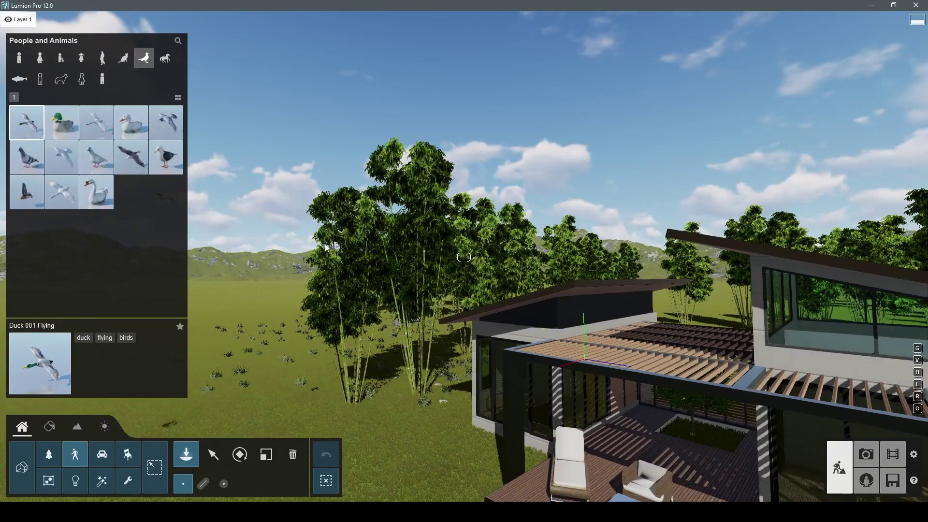
right_click_drag(383, 247, 464, 251)
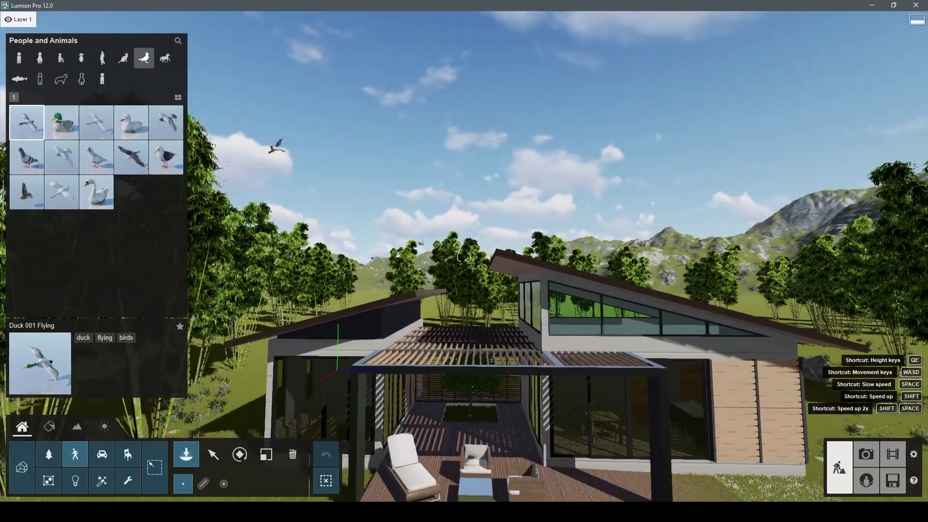
key("s")
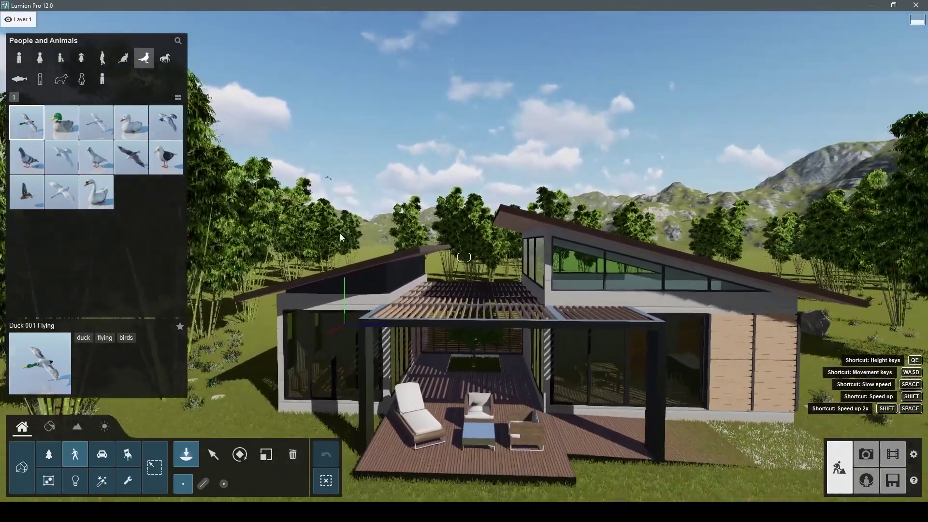
left_click(213, 455)
key("w")
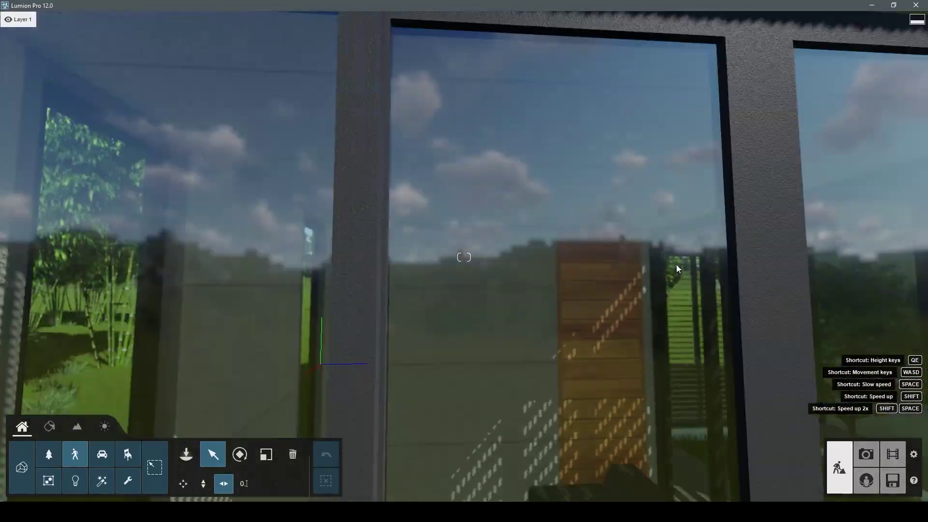
- Pick the first spotlight from the Lights library
right_click_drag(464, 257, 706, 271)
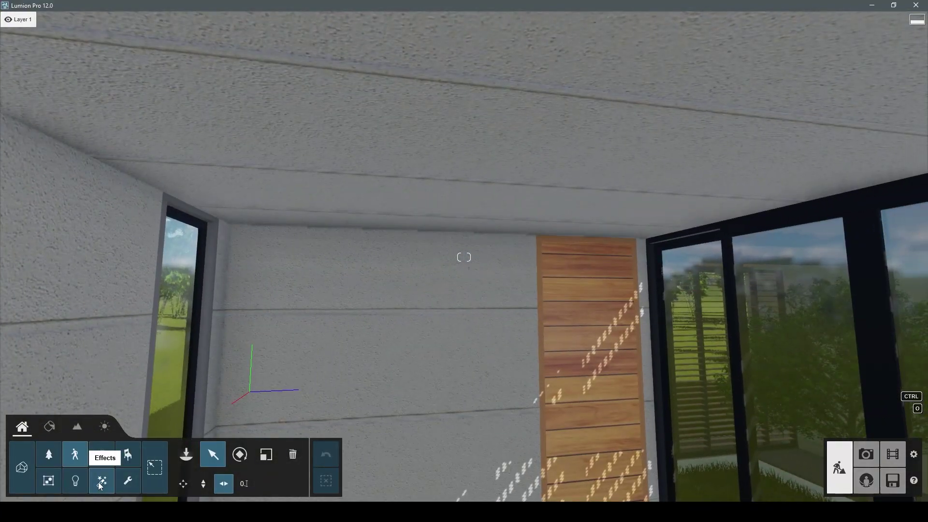
left_click(107, 482)
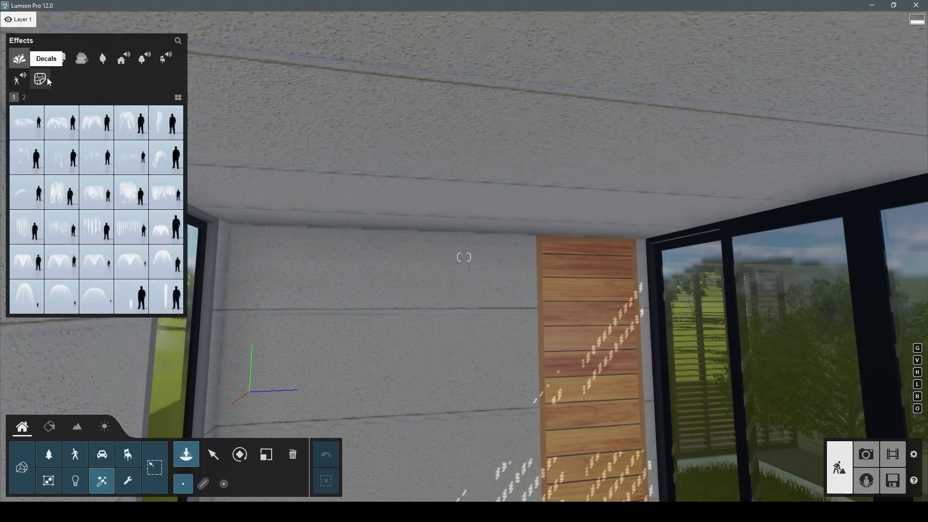
left_click(82, 487)
left_click(37, 104)
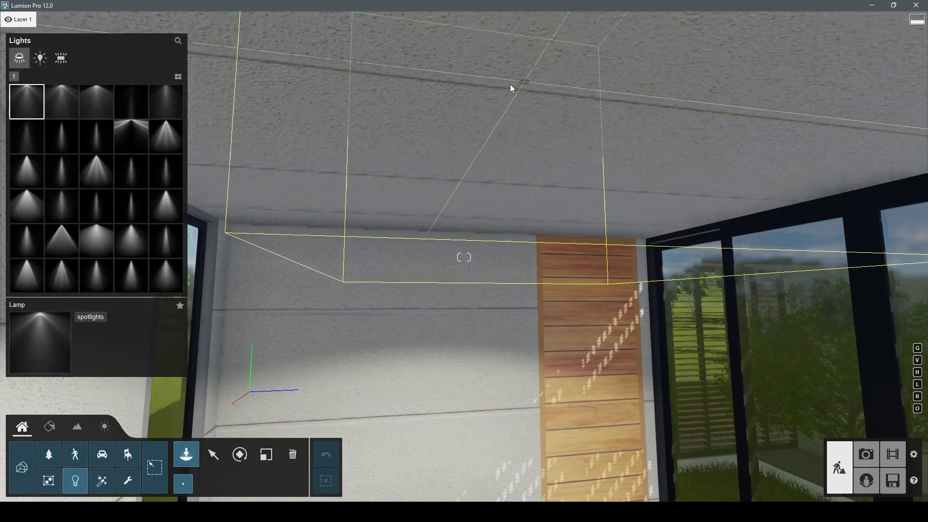
- Fly into the pergola and place the spotlight against its wooden ceiling
right_click_drag(500, 67, 502, 121)
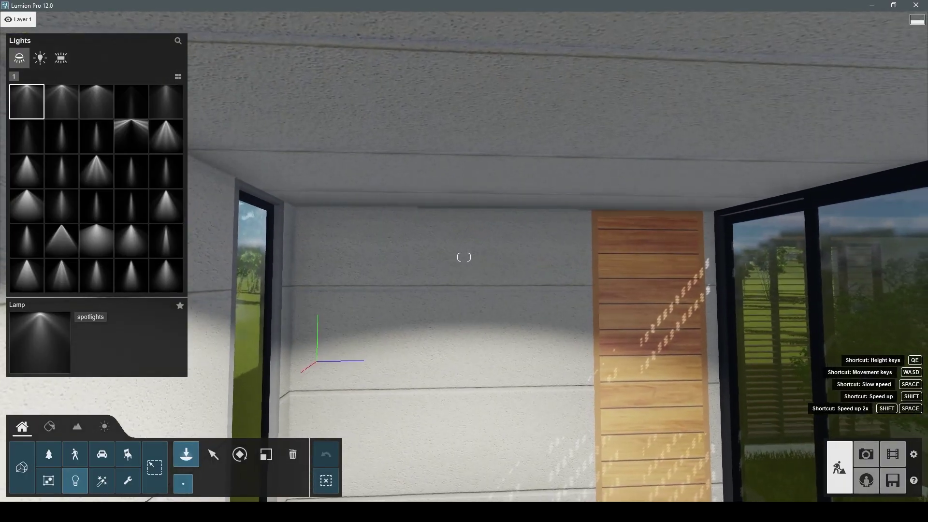
key("s")
key("s")
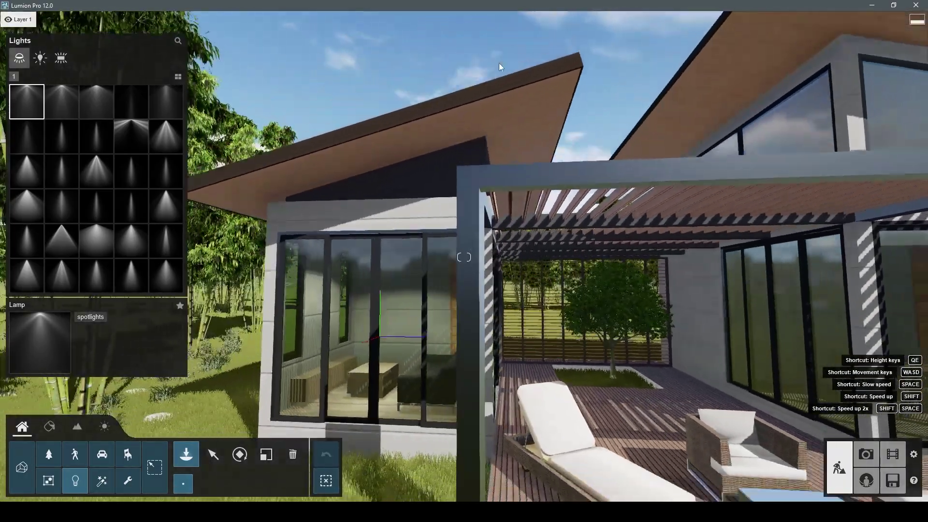
key("s")
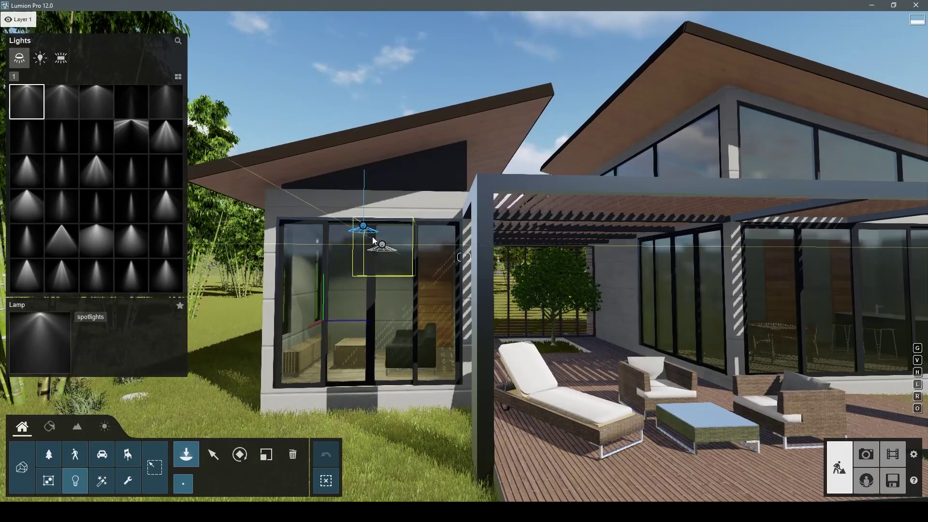
right_click_drag(363, 227, 435, 227)
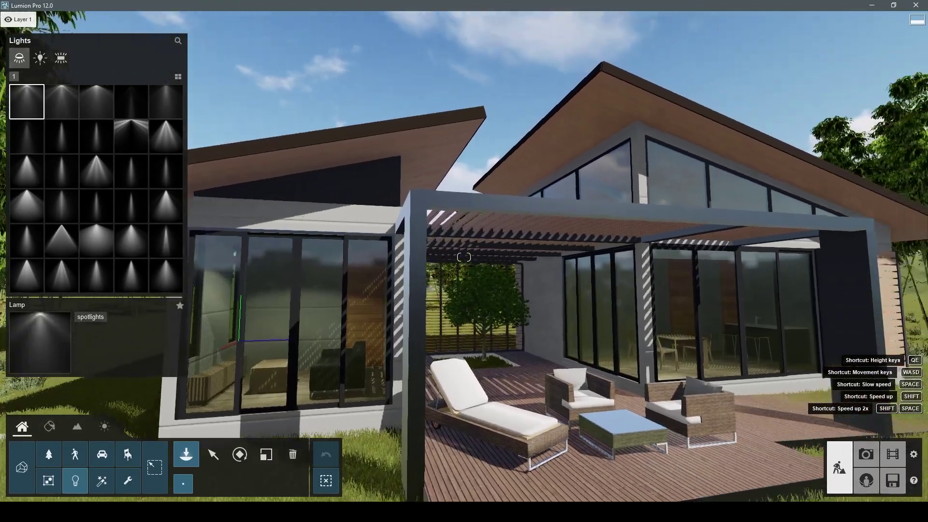
key("w")
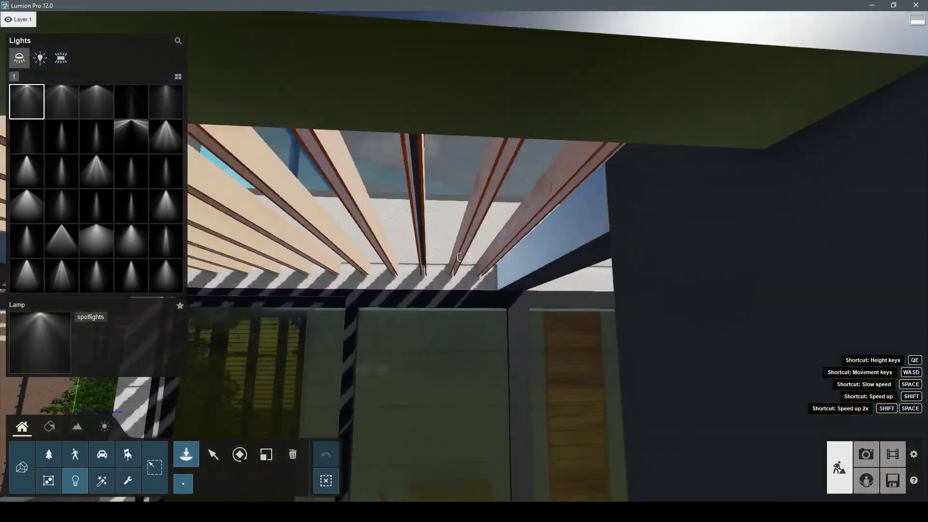
key("s")
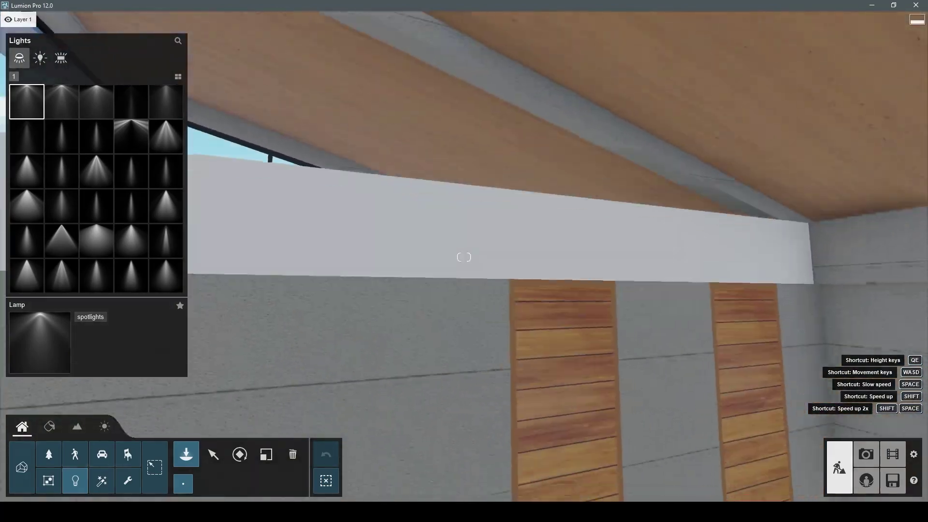
mouse_move(463, 256)
right_mouse_down()
mouse_move(464, 194)
mouse_move(649, 242)
right_mouse_up()
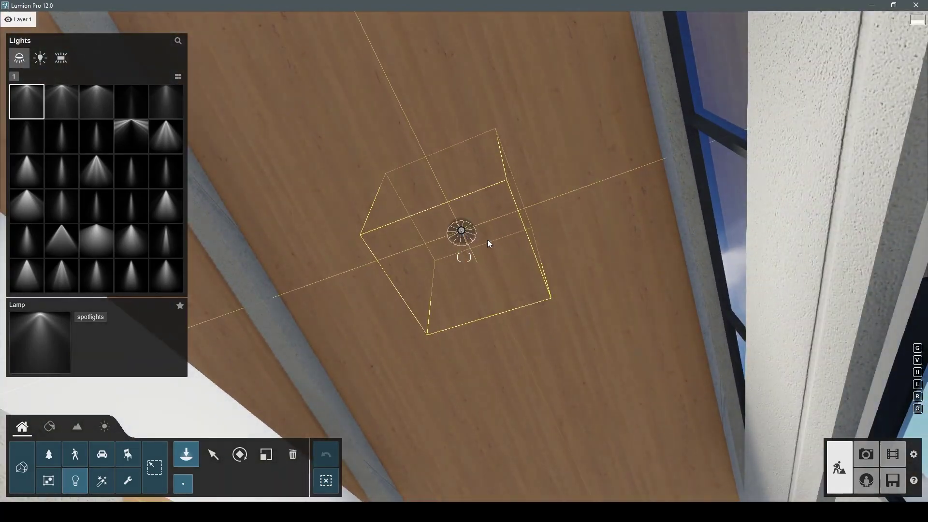
right_click_drag(488, 242, 489, 184)
right_click_drag(464, 257, 463, 338)
key("s")
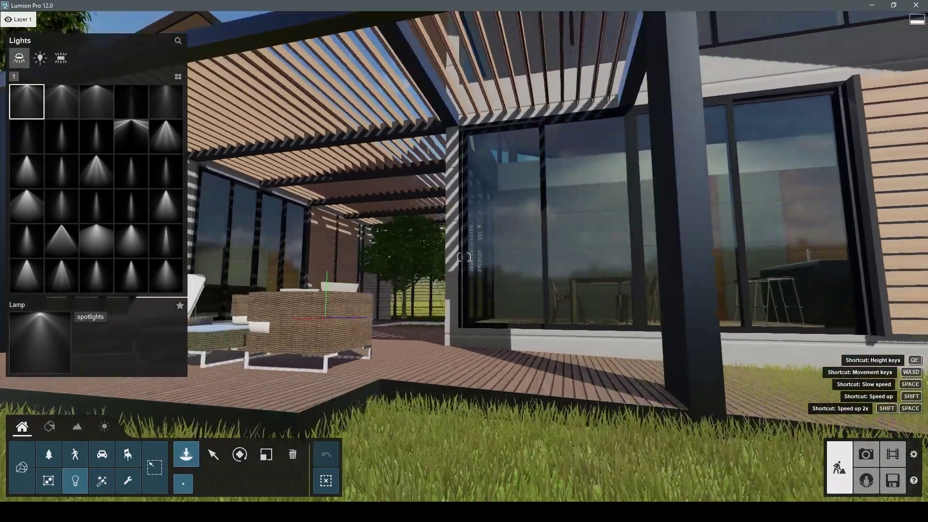
key("s")
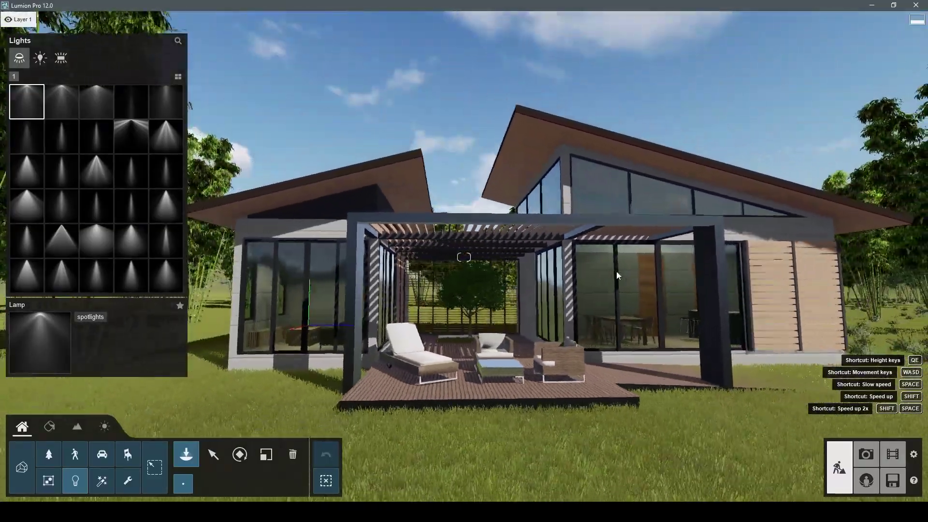
key("w")
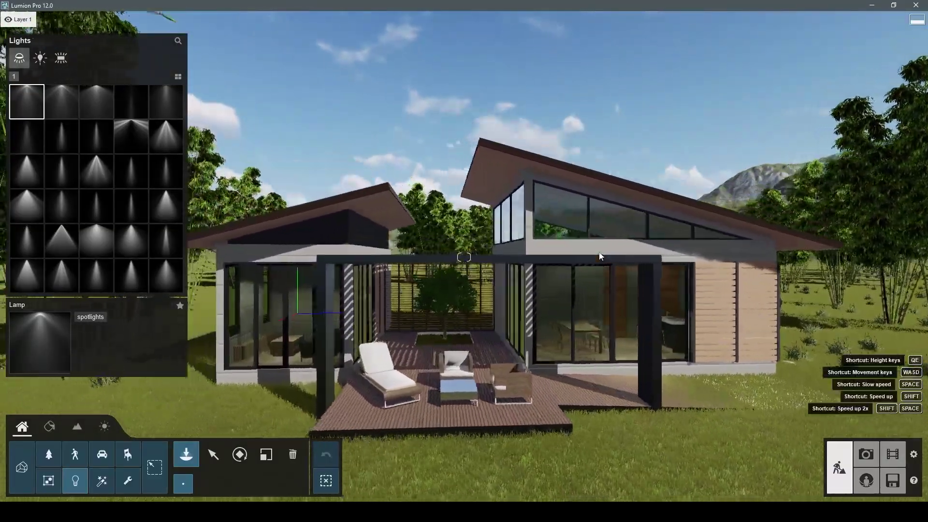
key("w")
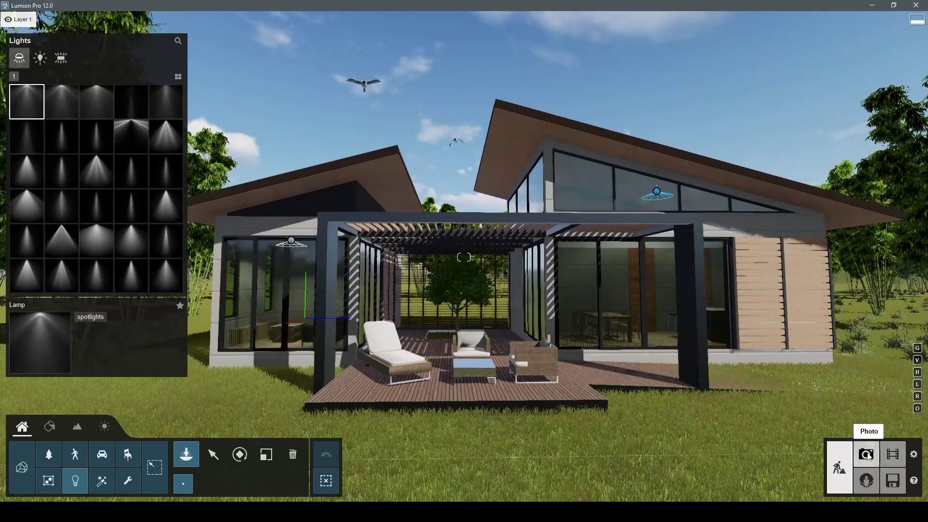
- Give the selected spotlight a warm 4600 K colour and retune its brightness (153.1, 87.3, ~297.6)
left_click(211, 461)
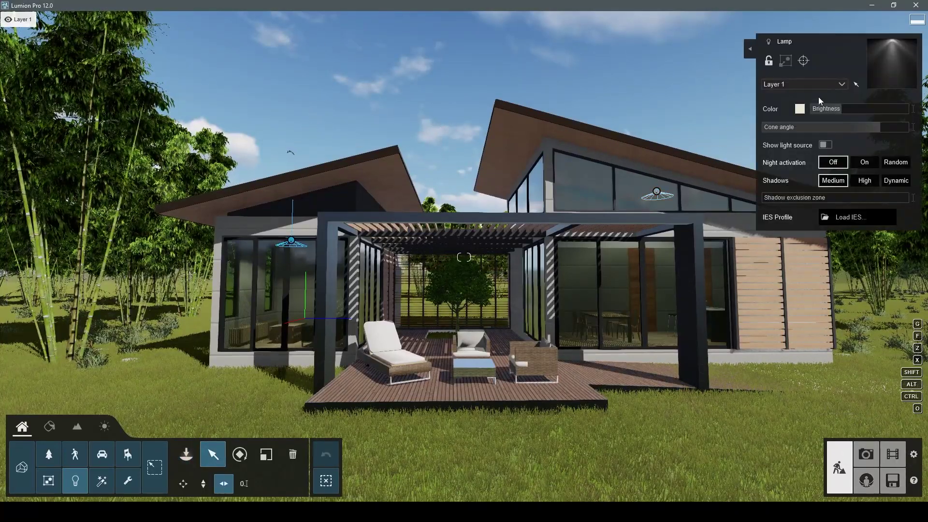
left_click(800, 109)
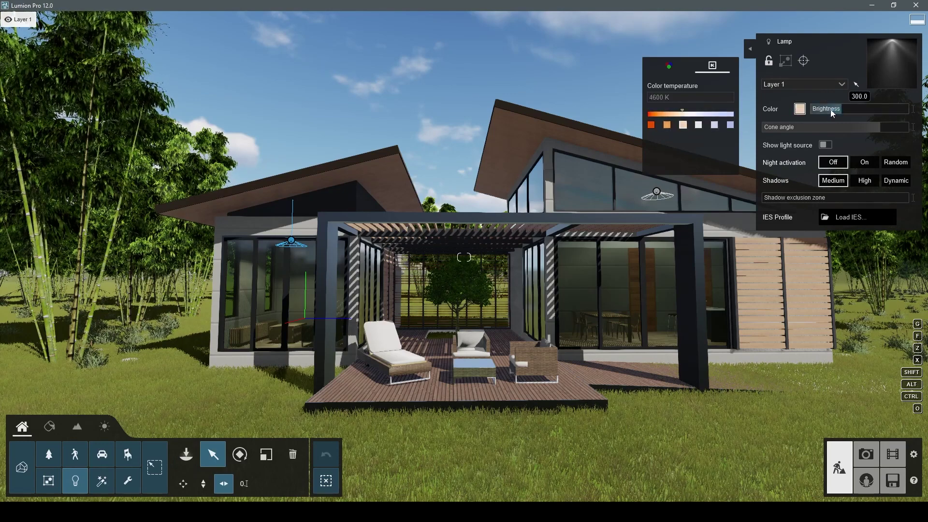
left_click_drag(832, 112, 842, 124)
key("d")
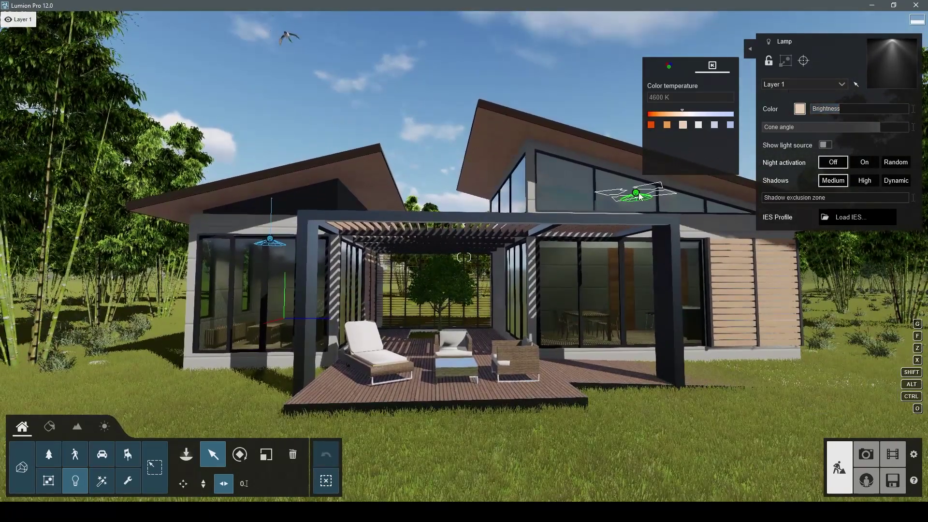
left_click(801, 111)
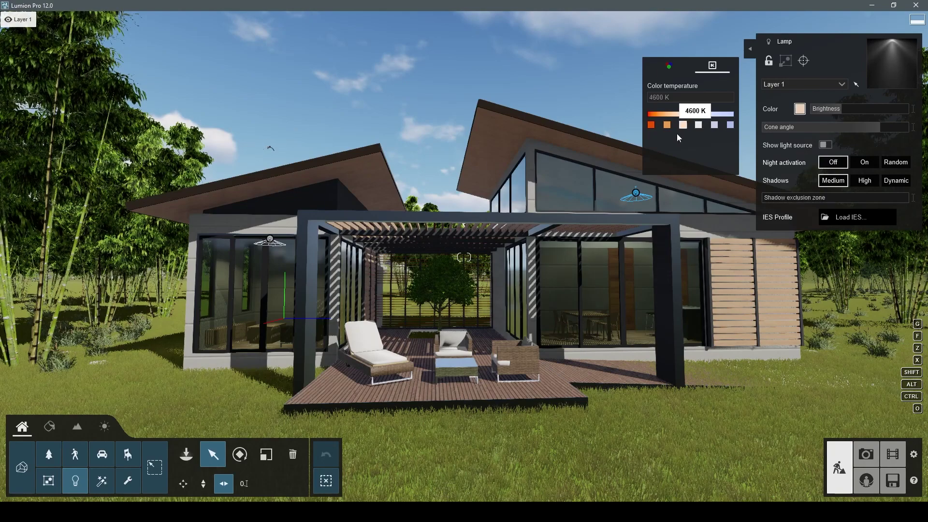
key("d")
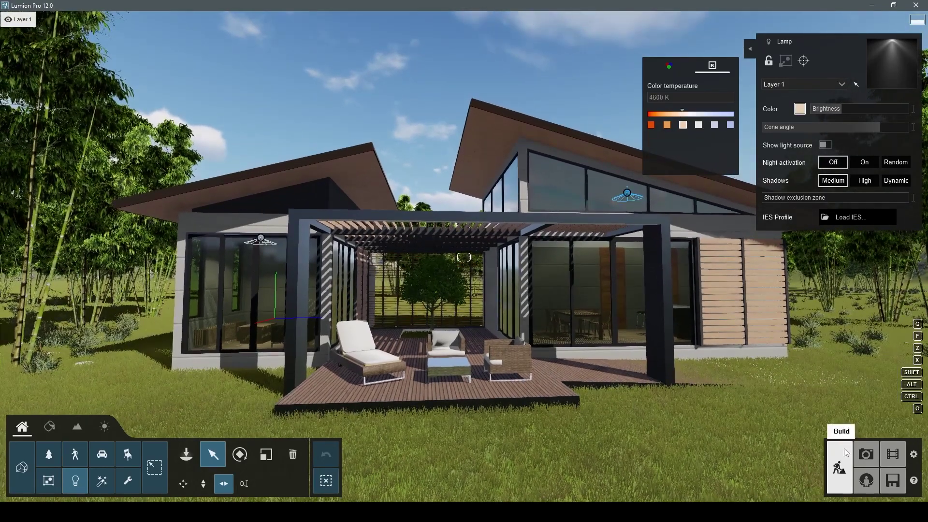
left_click(837, 110)
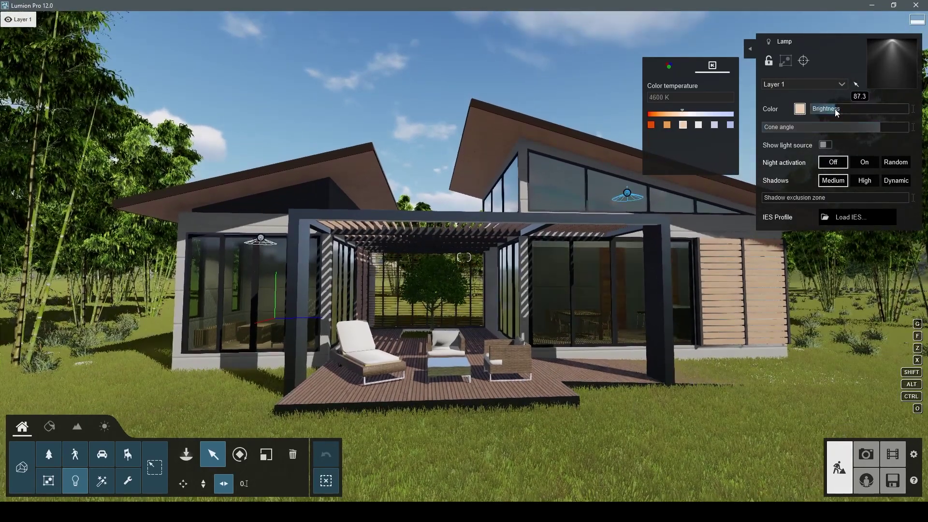
left_click_drag(840, 113, 843, 112)
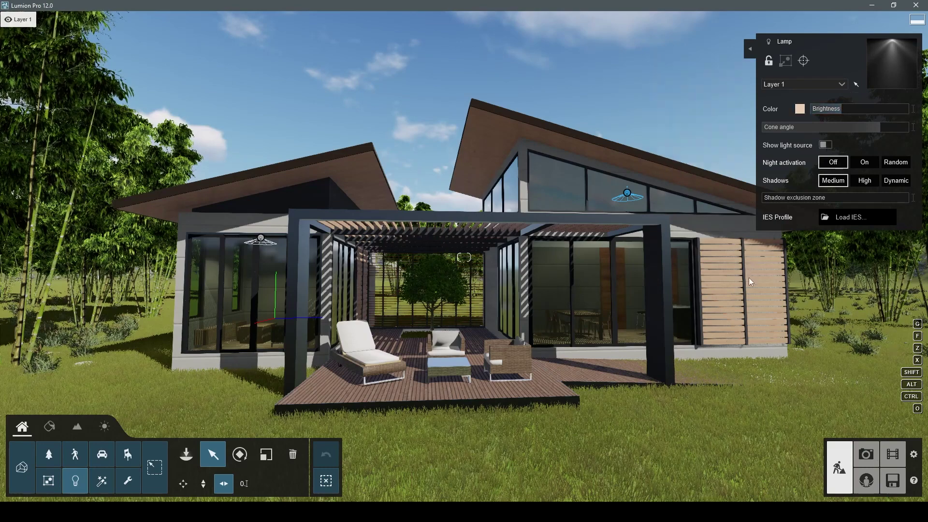
- Preview the photo, then raise Interior Volume Glass 004 reflectivity from 0.1 to 0.2
left_click(866, 454)
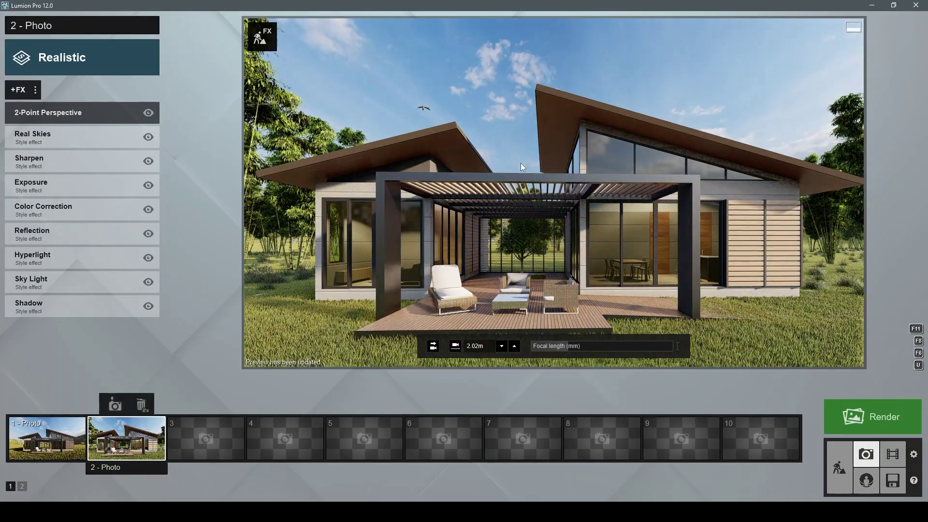
left_click(839, 468)
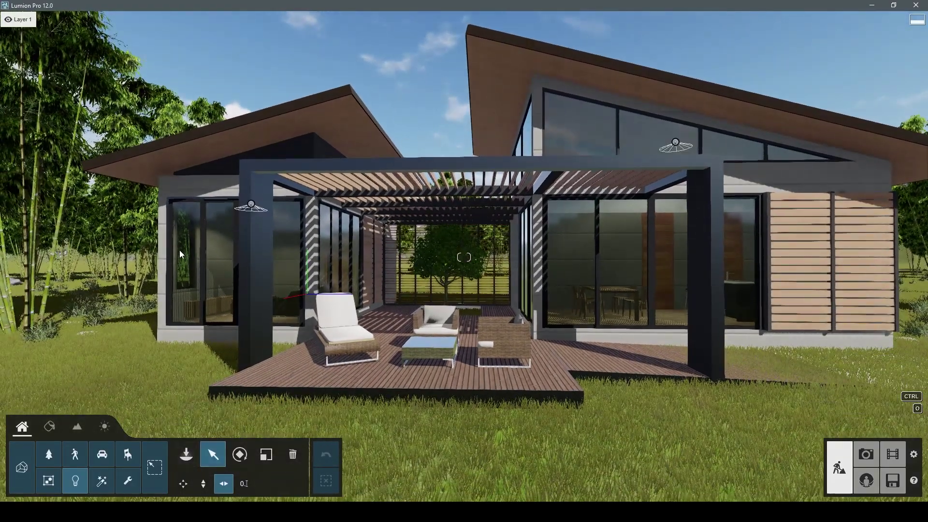
left_click(51, 428)
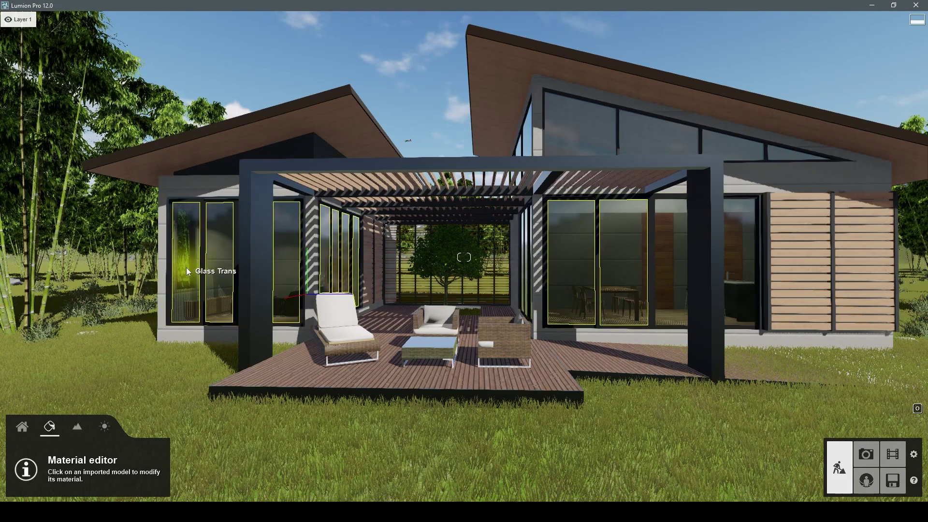
left_click(186, 267)
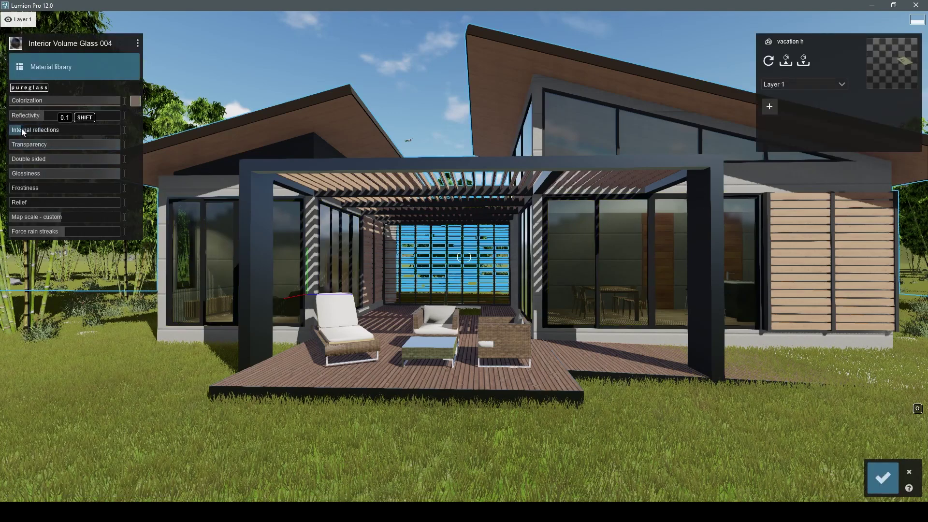
left_click_drag(40, 119, 72, 118)
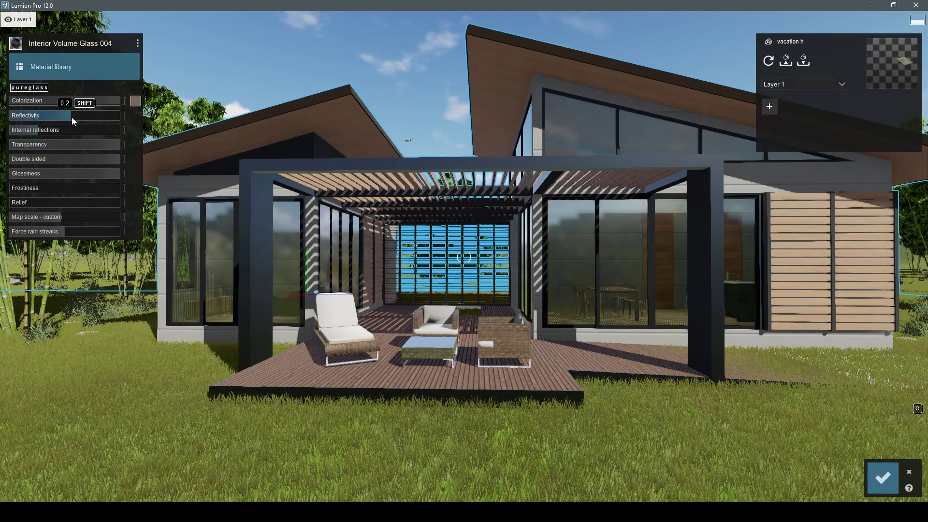
- Save the glass, sharply dim the left wing's spotlight, and move a bamboo clump 17.02 m left
left_click(883, 478)
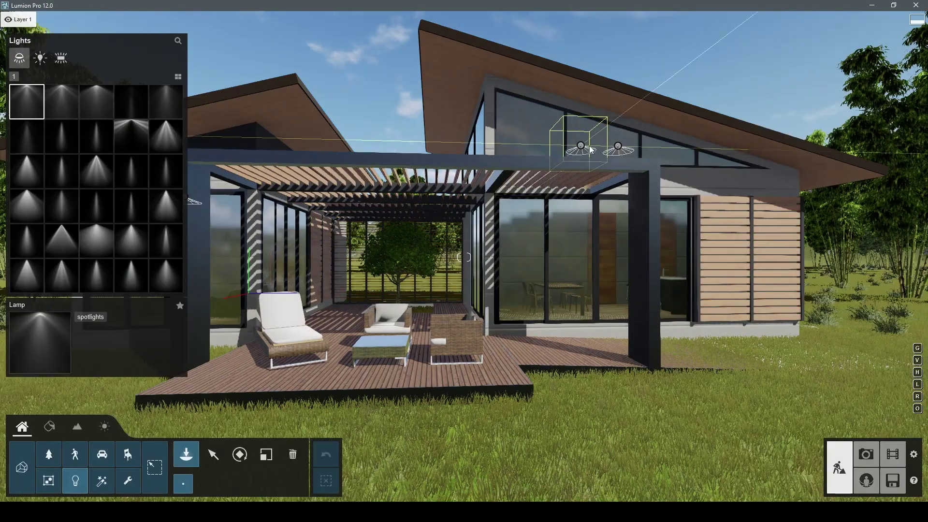
left_click(213, 454)
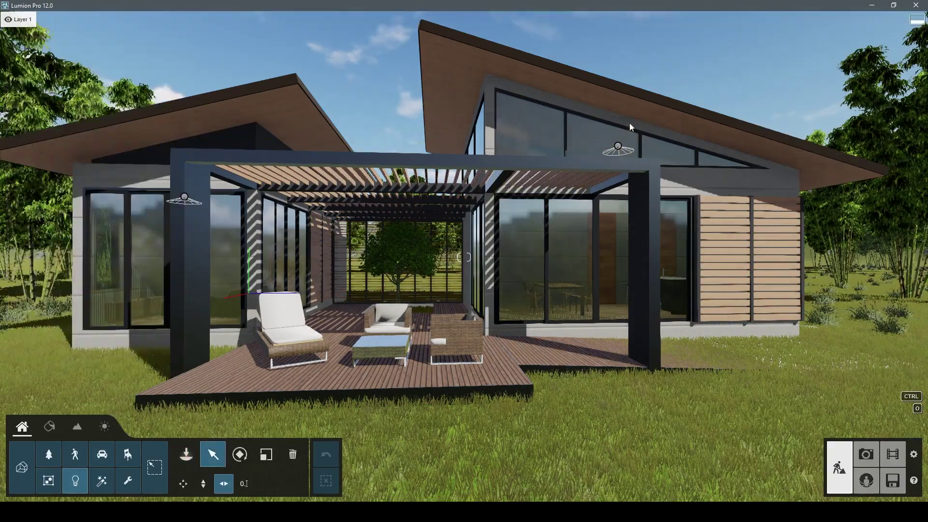
left_click(618, 148)
mouse_move(839, 108)
left_mouse_down()
mouse_move(814, 108)
mouse_move(828, 110)
left_mouse_up()
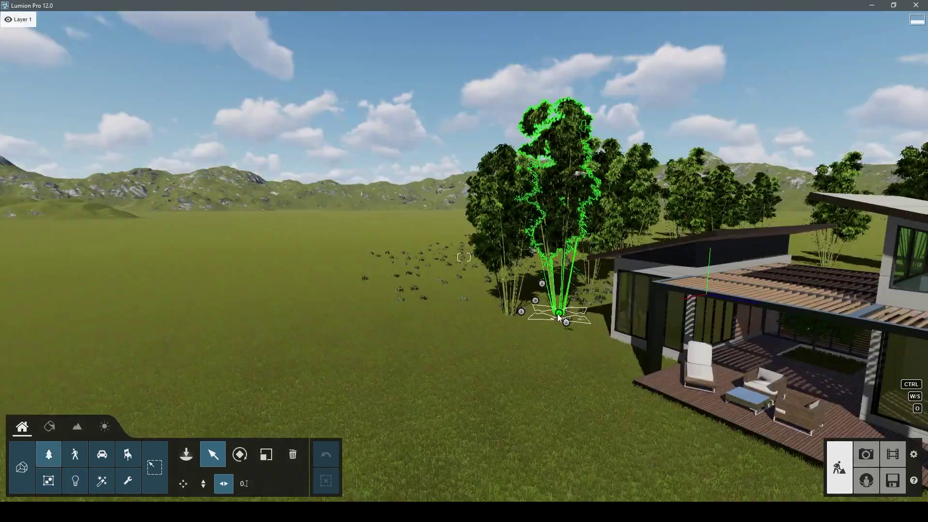
left_click_drag(555, 321, 225, 344)
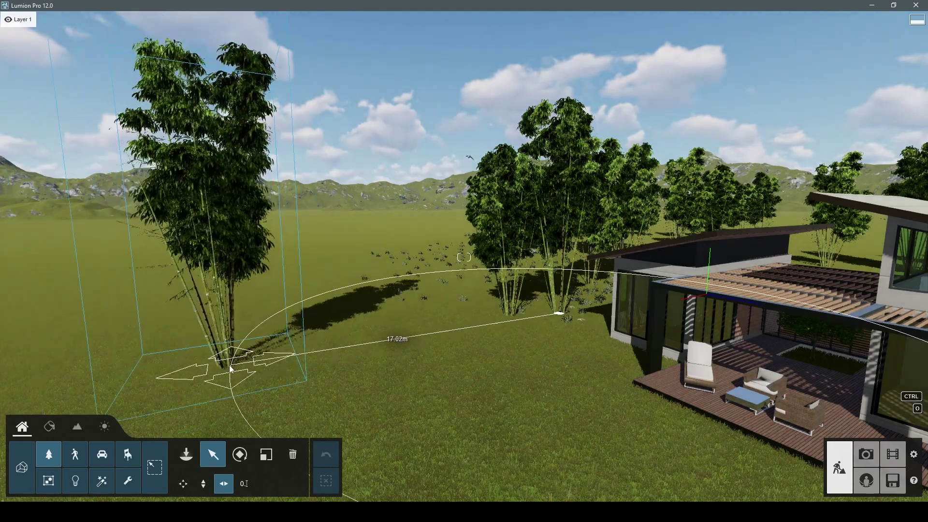
- Place the first two bamboo copies to the left of the group
right_click_drag(226, 345, 300, 357)
left_click(186, 454)
right_click_drag(609, 311, 585, 309)
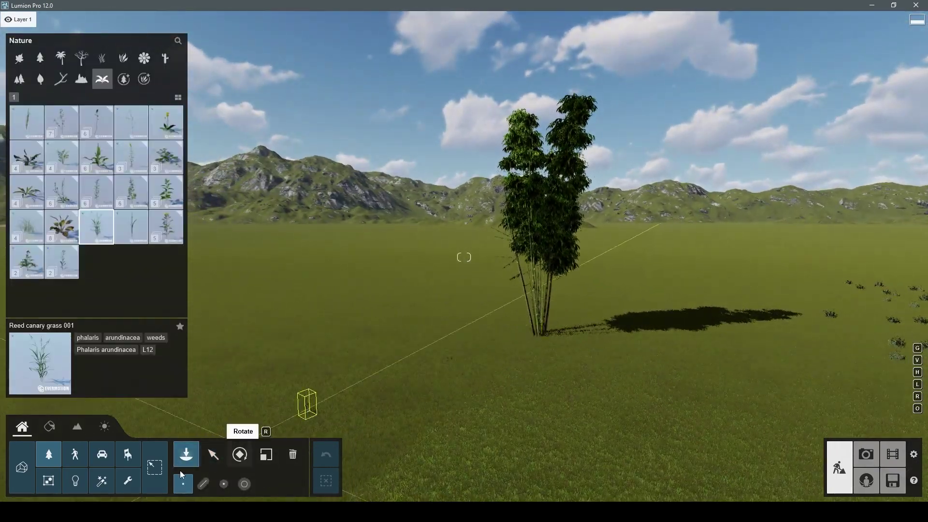
left_click(213, 457)
mouse_move(541, 335)
left_mouse_down("ctrl")
mouse_move(378, 359)
mouse_move(433, 337)
left_mouse_up("ctrl")
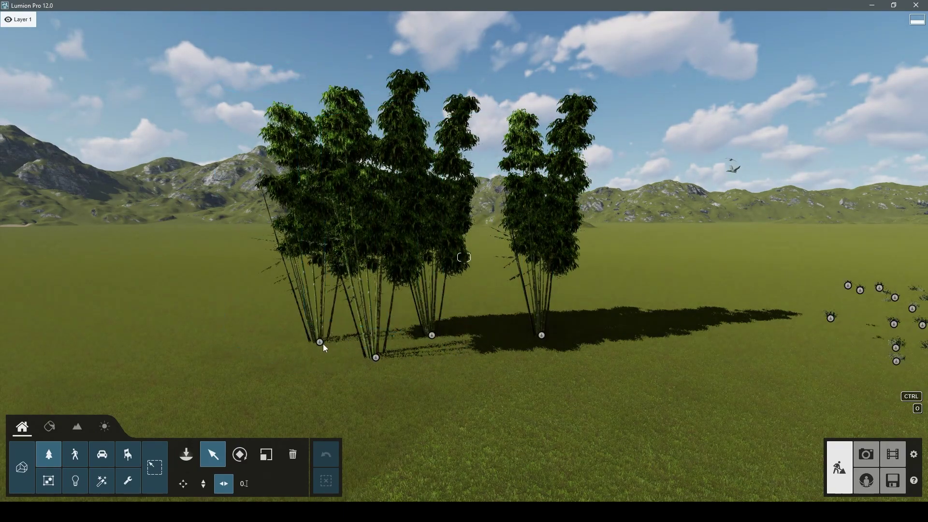
right_click_drag(323, 344, 602, 327)
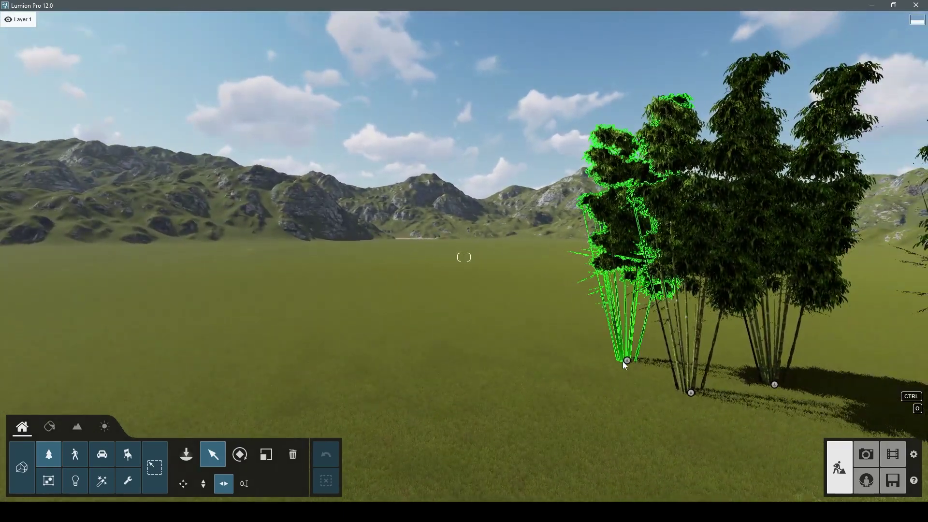
mouse_move(623, 361)
left_mouse_down("ctrl")
mouse_move(408, 377)
mouse_move(437, 358)
mouse_move(376, 396)
mouse_move(234, 366)
mouse_move(361, 318)
mouse_move(188, 320)
mouse_move(126, 370)
left_mouse_up("ctrl")
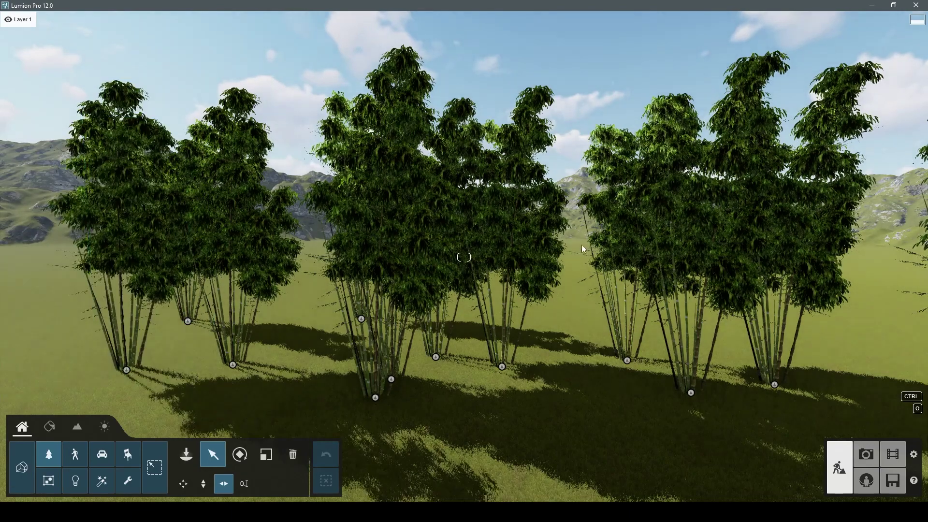
- Add four more bamboo copies left of the group to fill out the grove
right_click_drag(582, 245, 625, 276)
mouse_move(590, 348)
left_mouse_down("ctrl")
mouse_move(413, 349)
mouse_move(432, 355)
mouse_move(410, 382)
mouse_move(325, 357)
mouse_move(489, 375)
left_mouse_up("ctrl")
mouse_move(413, 352)
left_mouse_down("ctrl")
mouse_move(368, 335)
mouse_move(251, 328)
mouse_move(306, 347)
mouse_move(193, 358)
left_mouse_up("ctrl")
right_click_drag(167, 343, 109, 414)
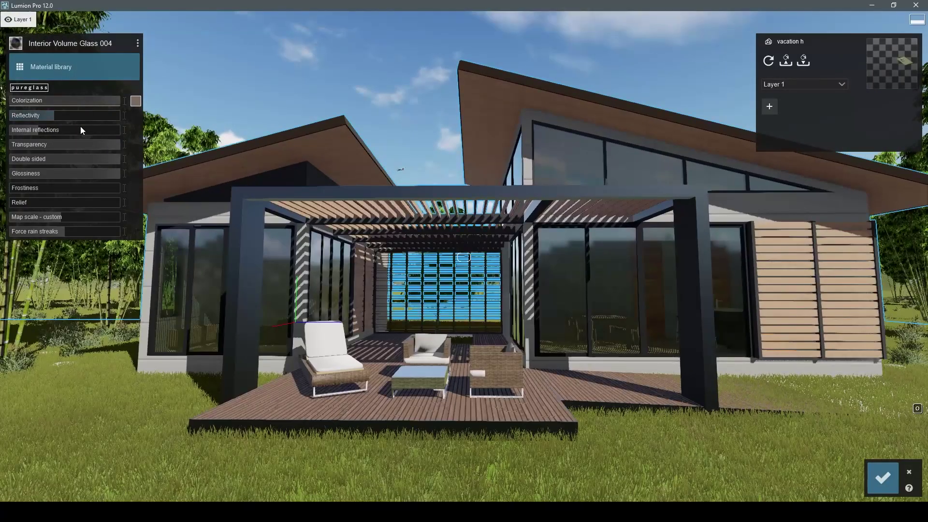
- Give Interior Volume Glass 004 a dark colorization of 0.4 and save the material
left_click(132, 103)
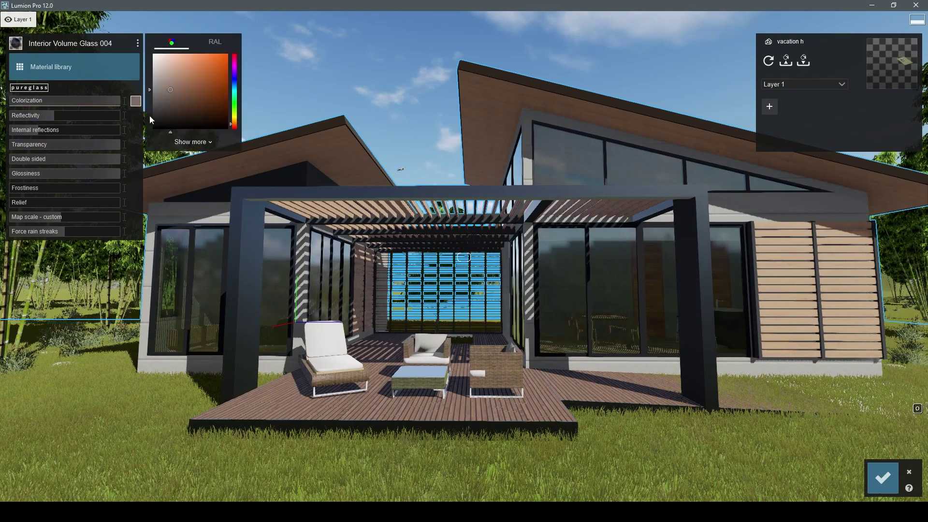
left_click(96, 101)
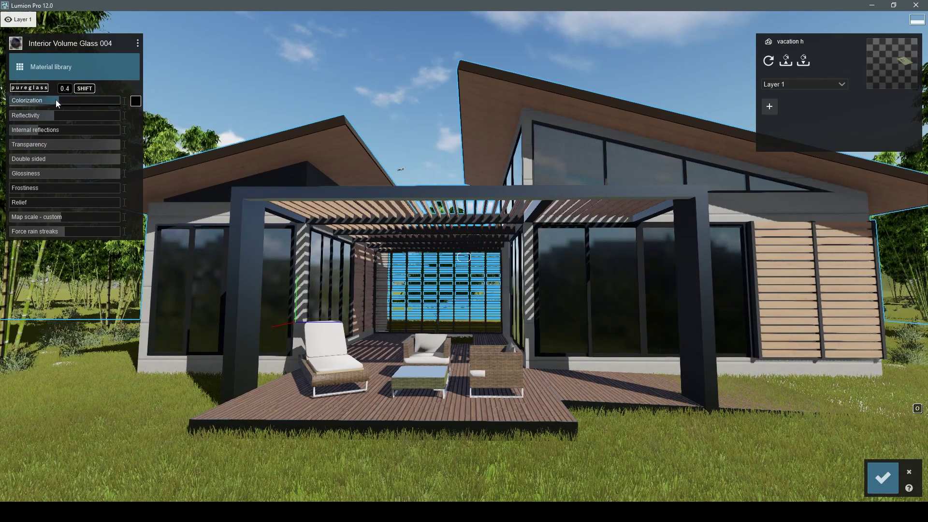
left_click(888, 477)
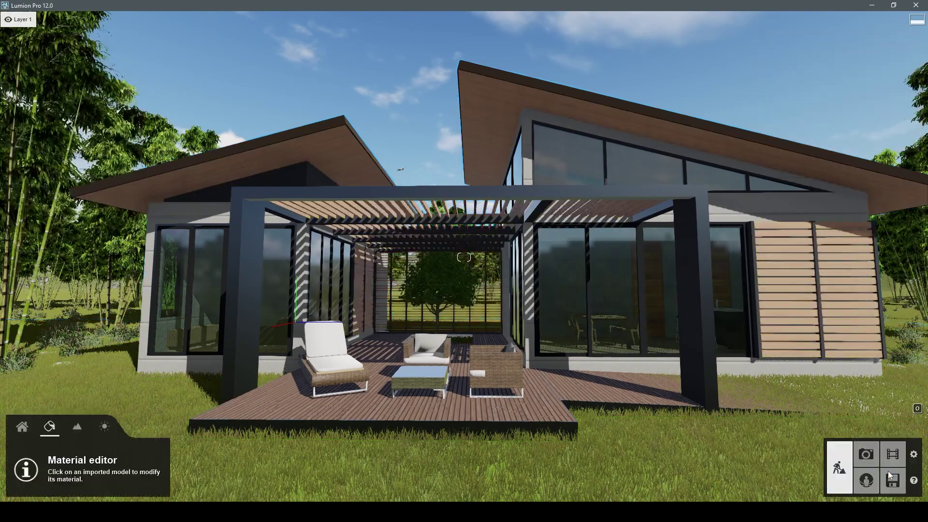
- Check the scene in Photo mode, then return to Build mode facing the house's side
left_click(866, 455)
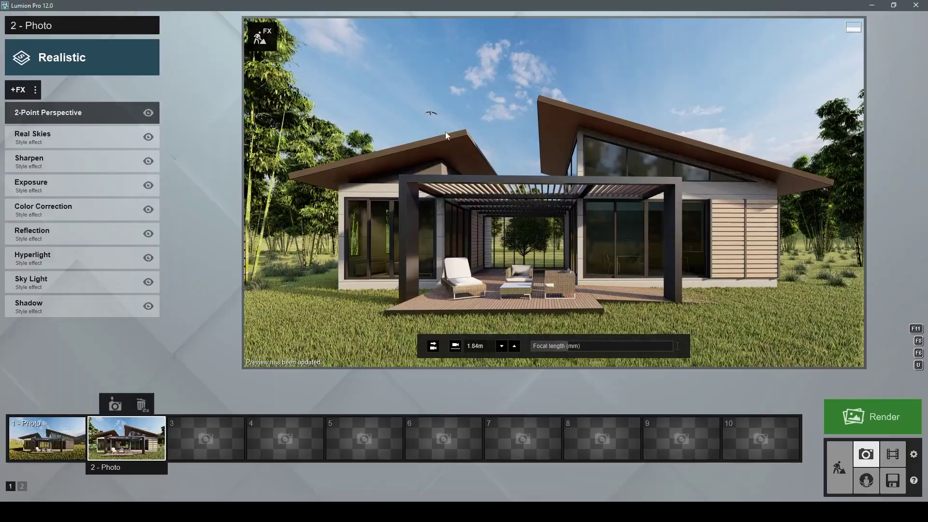
left_click(839, 467)
key("d")
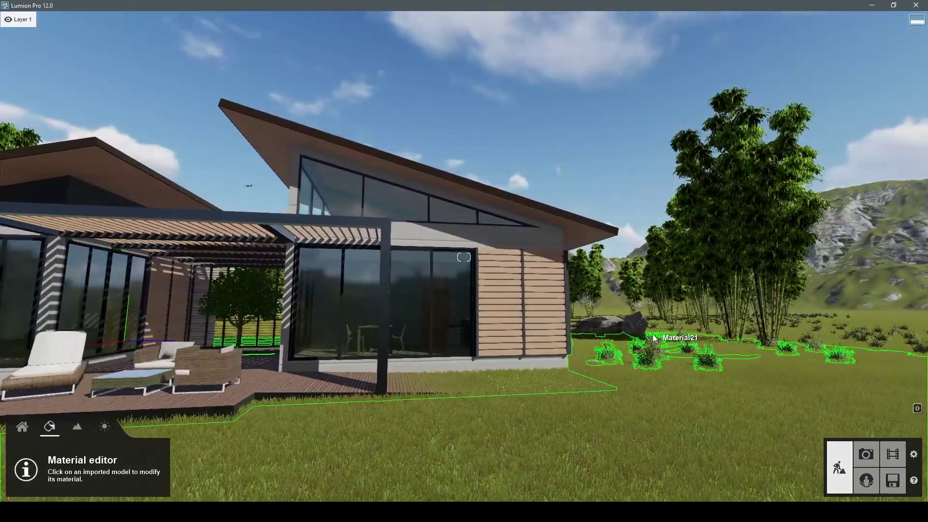
- Move the Stone Grey 005 and Stone Grey 008 rocks beside the shrubs near the bamboo
left_click(22, 426)
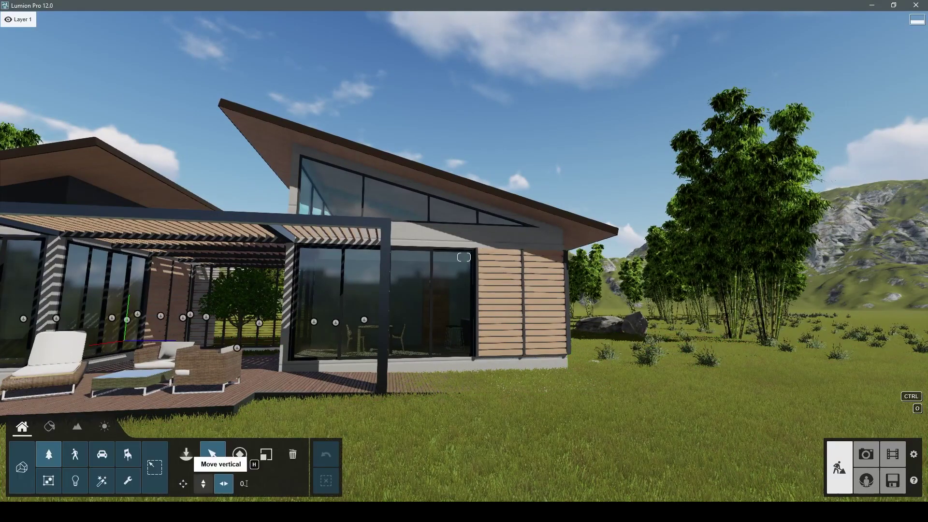
left_click(665, 352)
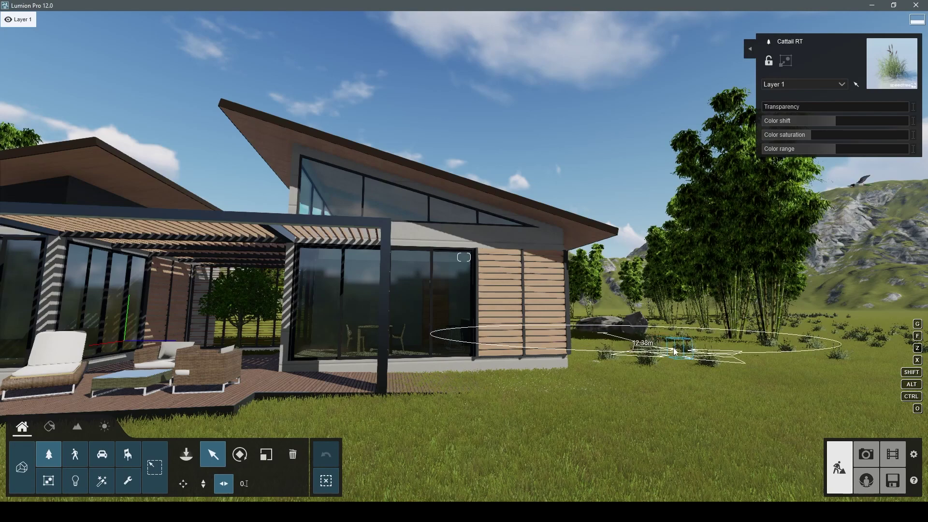
mouse_move(679, 348)
left_mouse_down()
mouse_move(713, 344)
mouse_move(696, 346)
left_mouse_up()
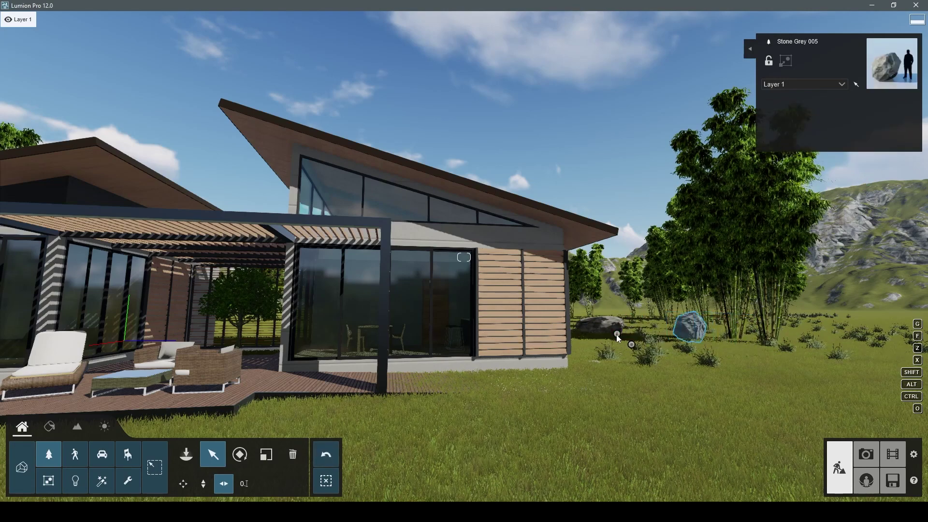
left_click(603, 337)
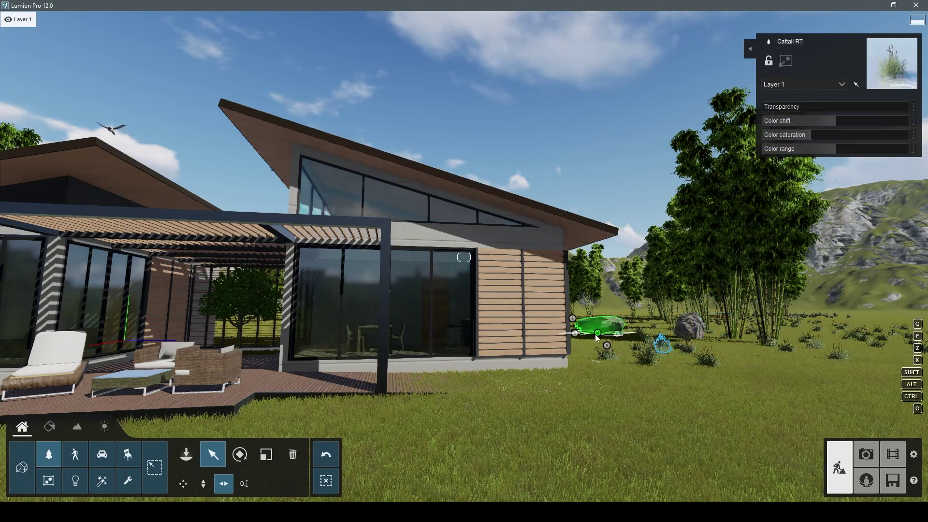
left_click_drag(597, 338, 639, 344)
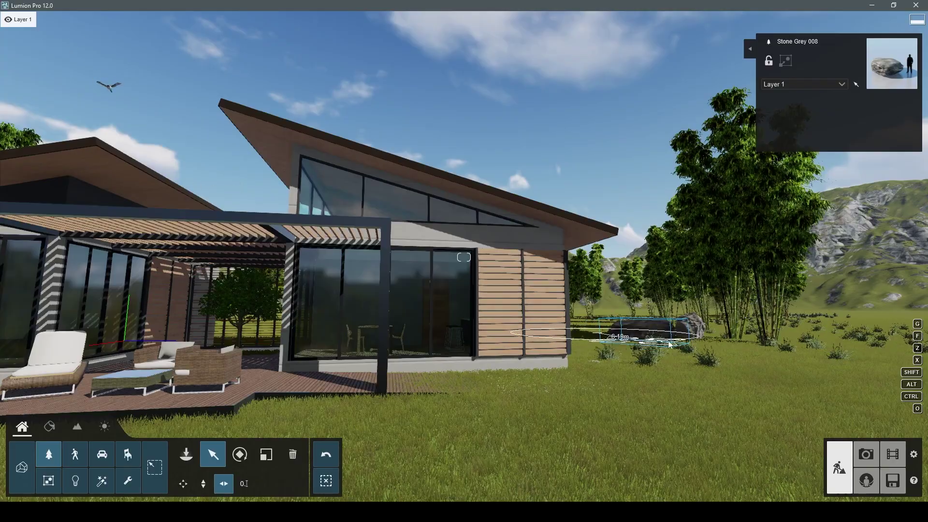
- Look around the house's side, briefly switching to Materials and back to Objects
key("a")
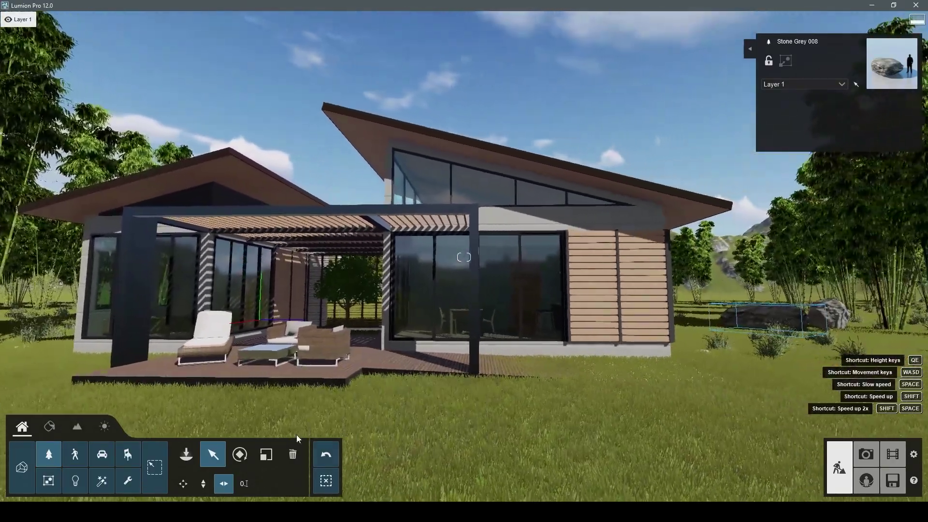
key("d")
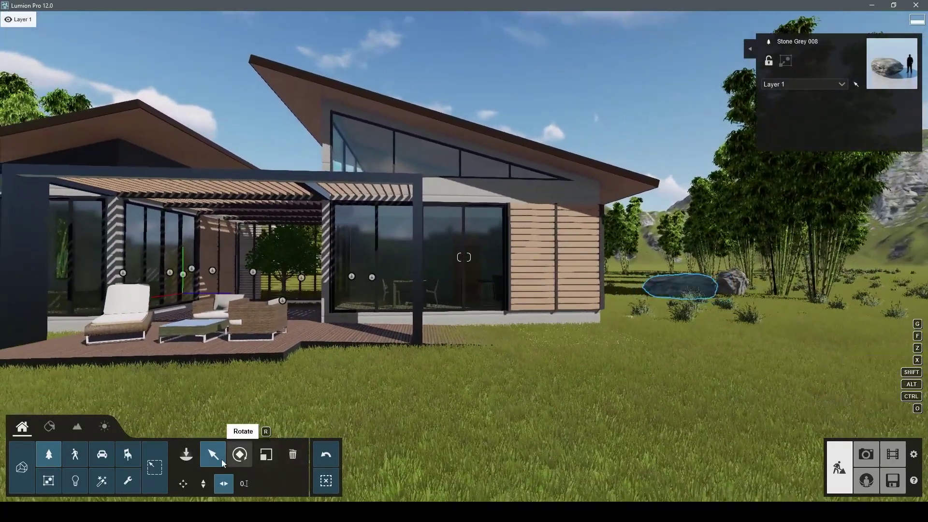
left_click(57, 427)
key("a")
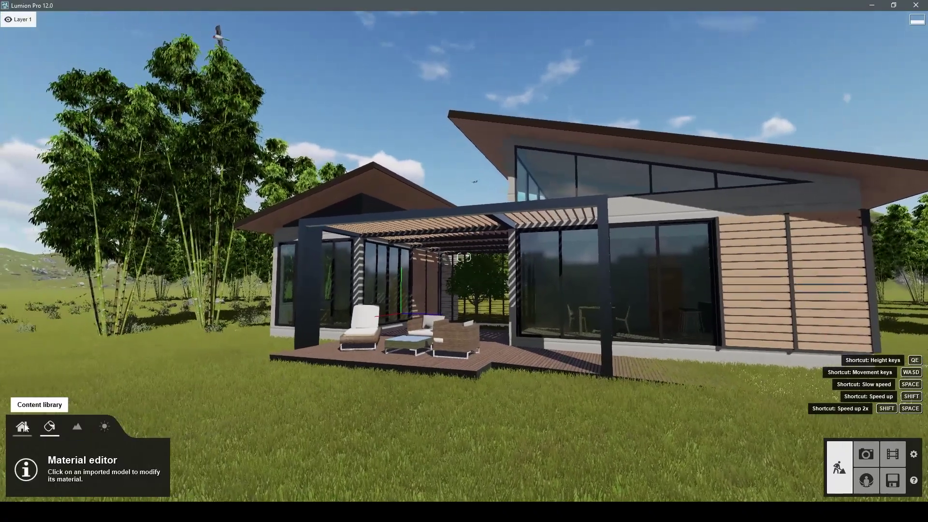
left_click(22, 426)
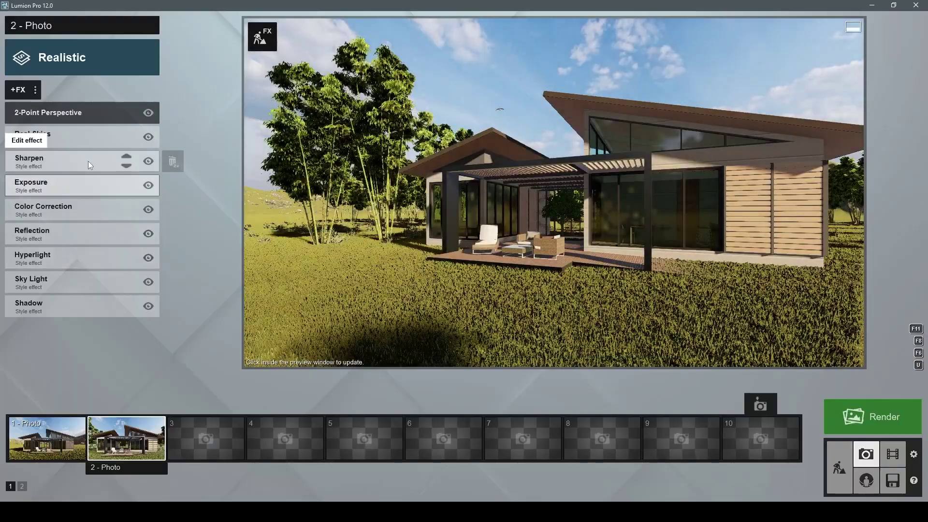
- Apply a sunny, cloudy Real Skies sky to photo 2 and restore its saved camera view
left_click(90, 134)
left_click(58, 143)
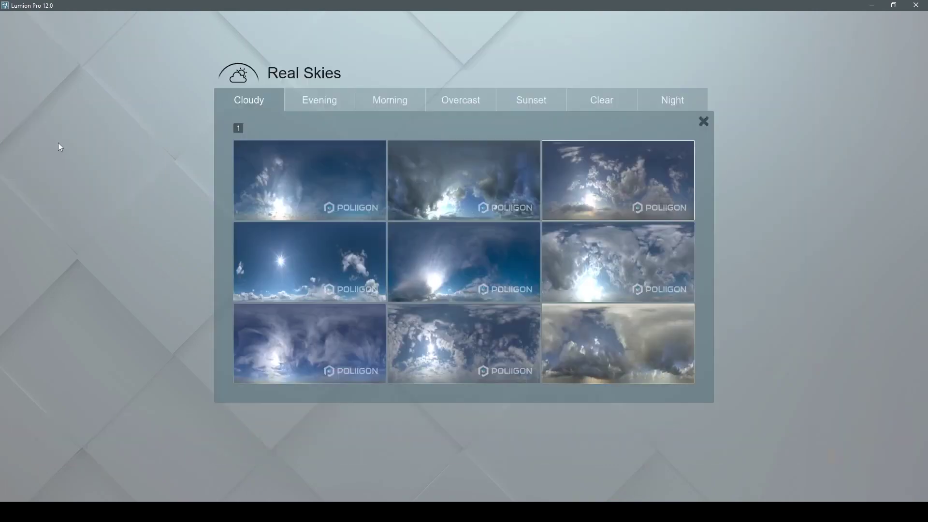
left_click(458, 286)
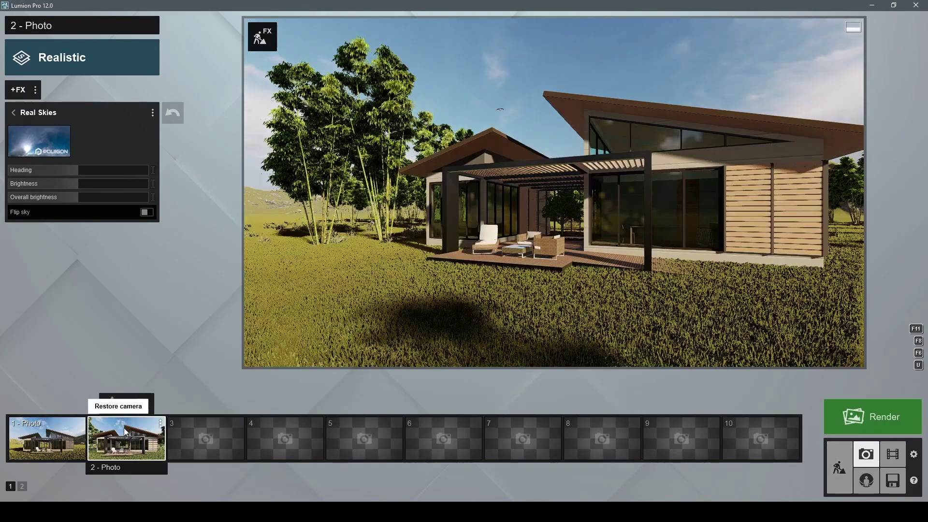
left_click(115, 405)
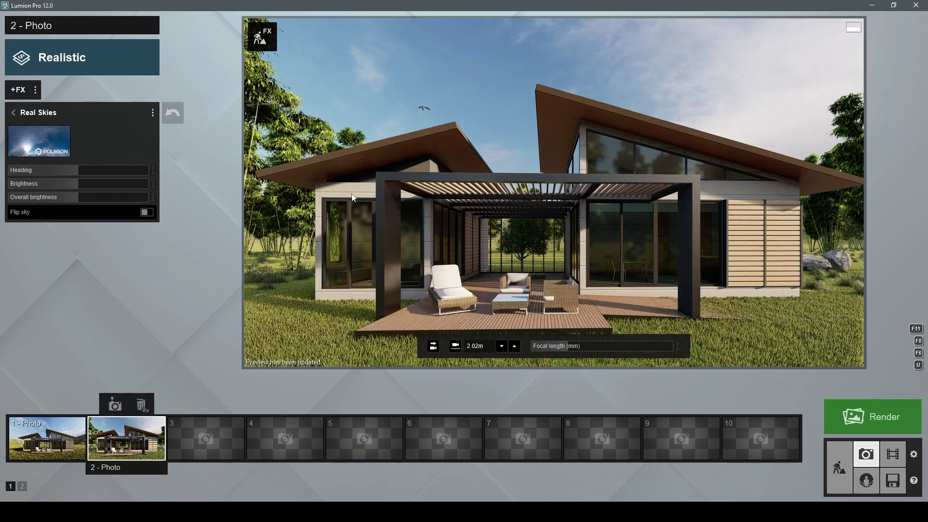
- Rotate the sky heading to bring clouds into view and raise sky brightness to full
left_click_drag(60, 170, 86, 170)
left_click(410, 191)
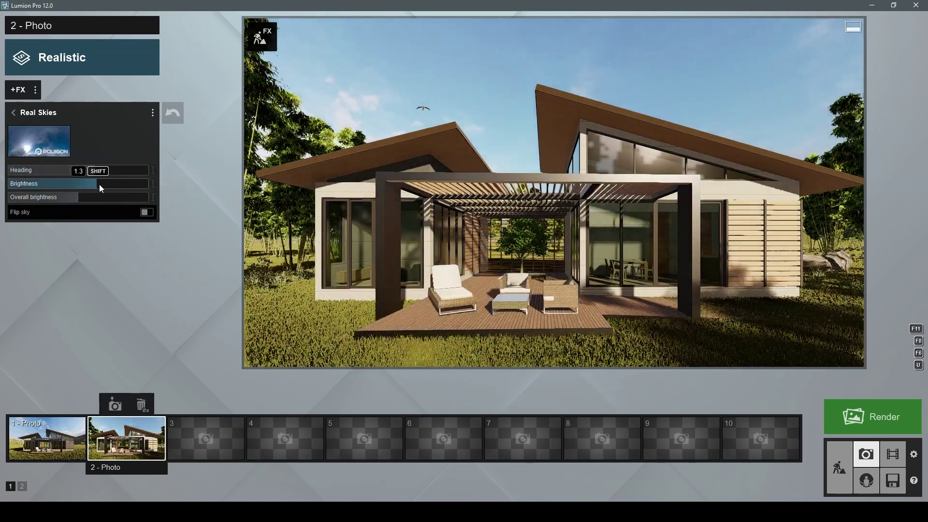
left_click_drag(85, 183, 127, 184)
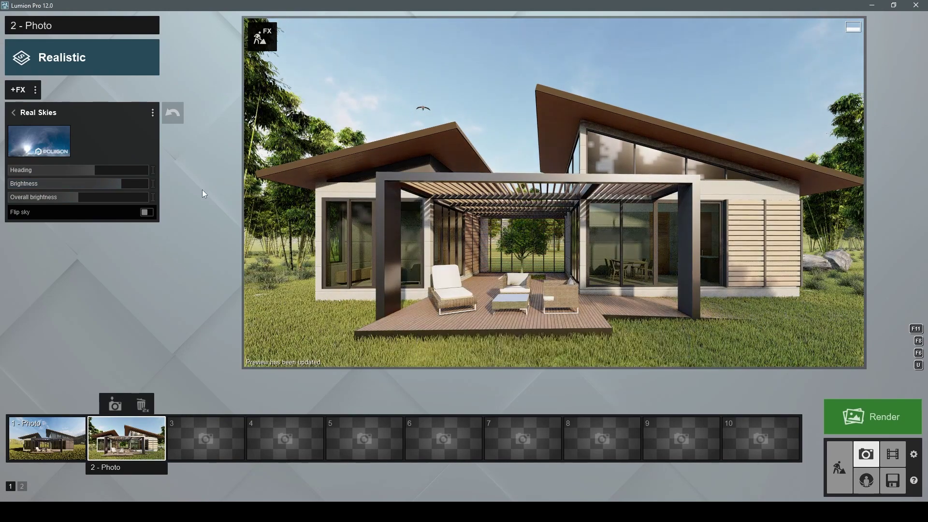
left_click_drag(110, 186, 220, 191)
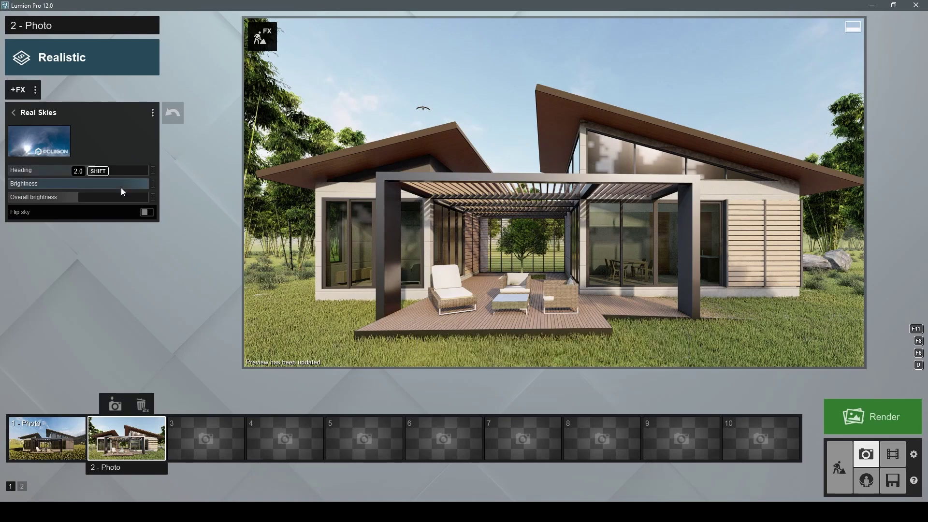
left_click_drag(111, 181, 121, 182)
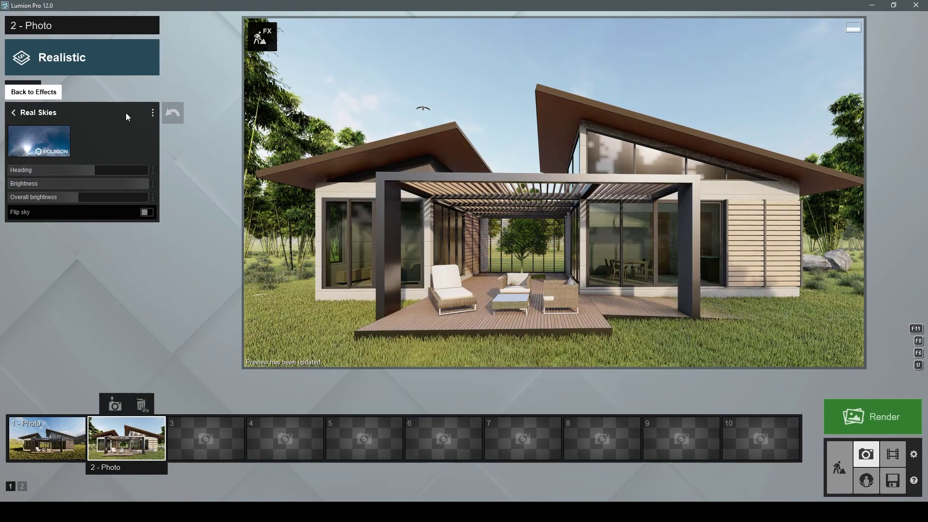
left_click(97, 171)
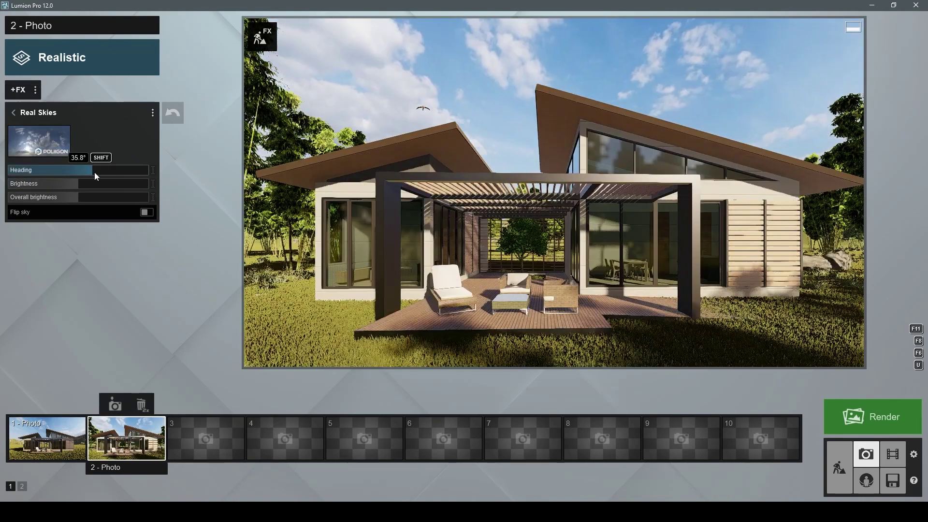
- Reset the Real Skies settings to defaults, then lower the sky brightness somewhat
double_click(173, 113)
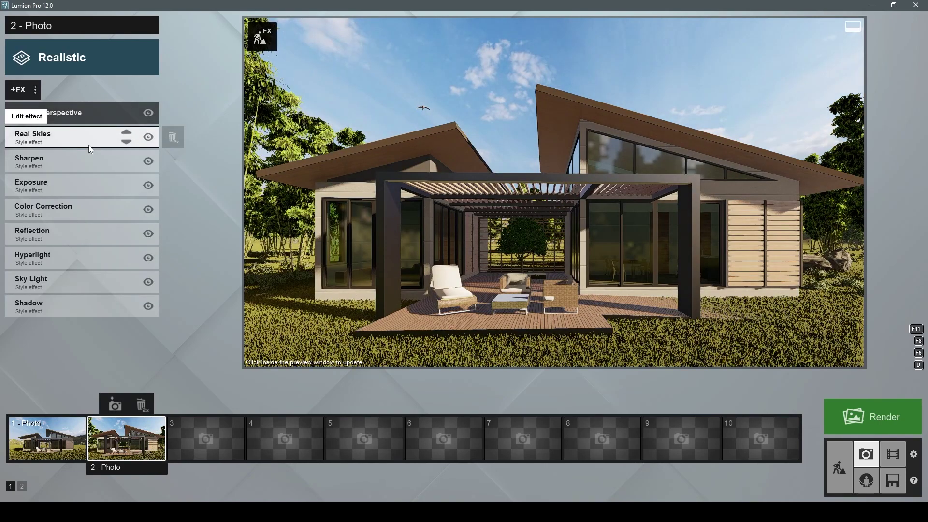
left_click(72, 138)
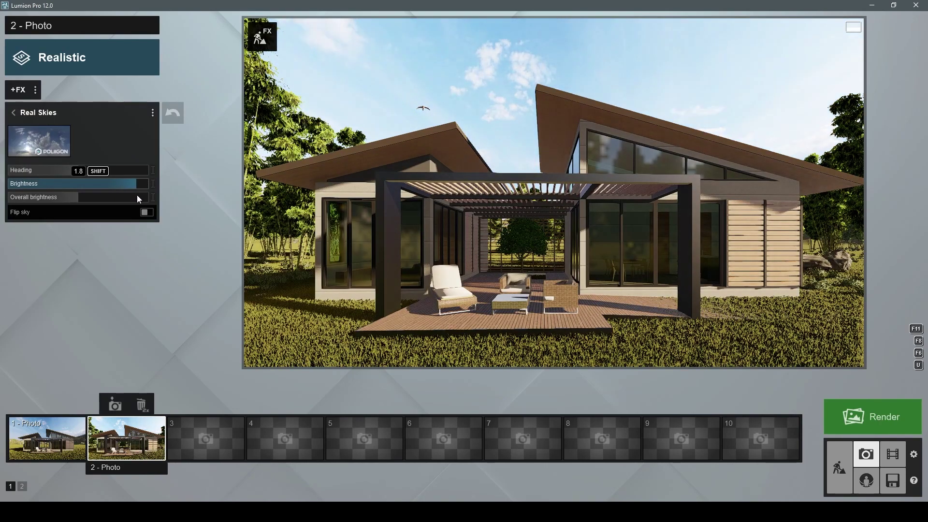
left_click_drag(137, 199, 109, 183)
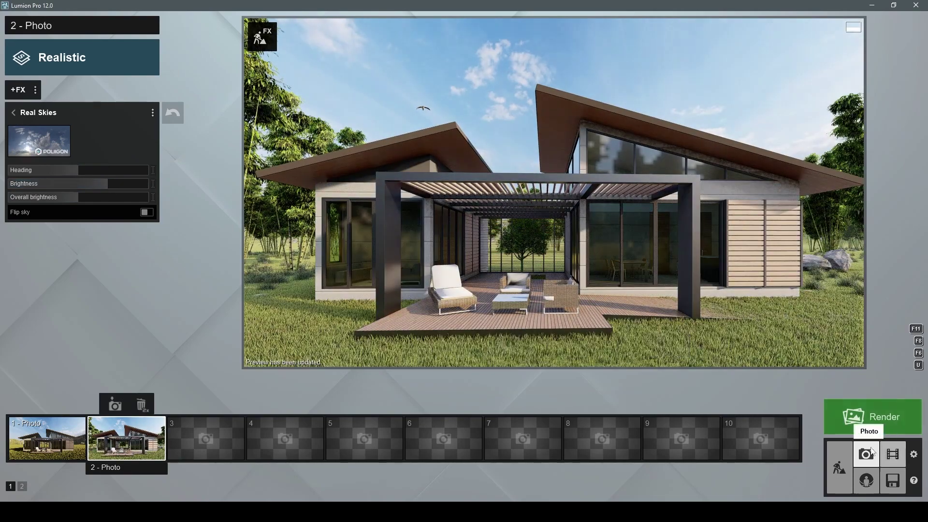
- Try raising photo 2's Exposure from 0.5 to 0.7, then reset it to the style default
left_click(14, 112)
left_click(91, 185)
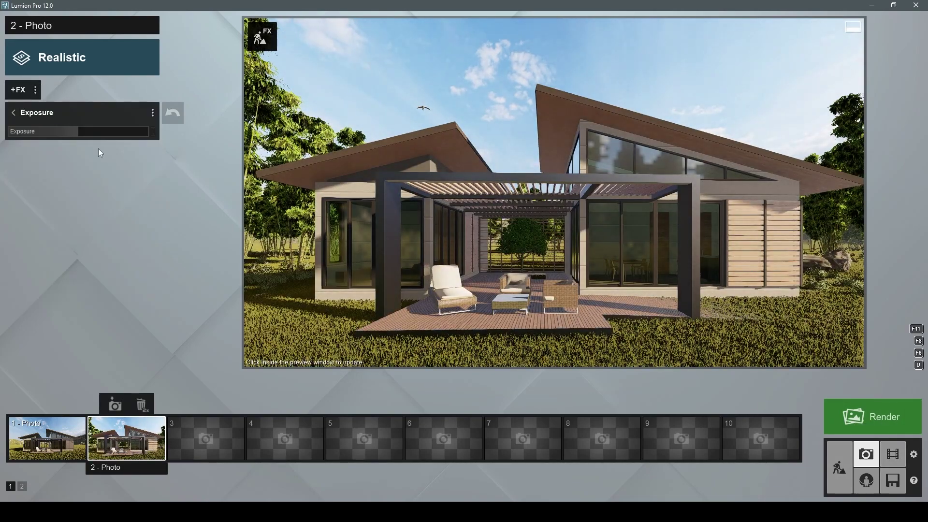
mouse_move(93, 136)
left_mouse_down()
mouse_move(125, 131)
mouse_move(86, 134)
left_mouse_up()
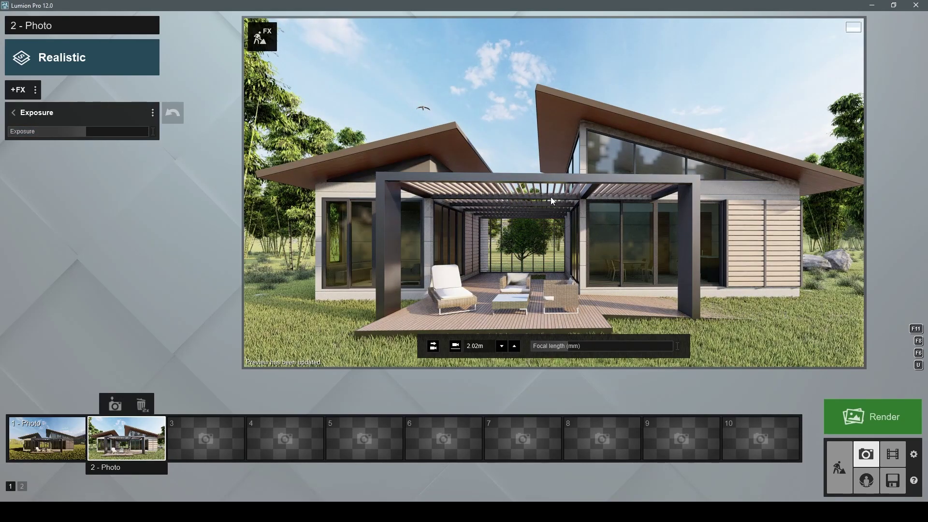
left_click(175, 116)
mouse_move(76, 185)
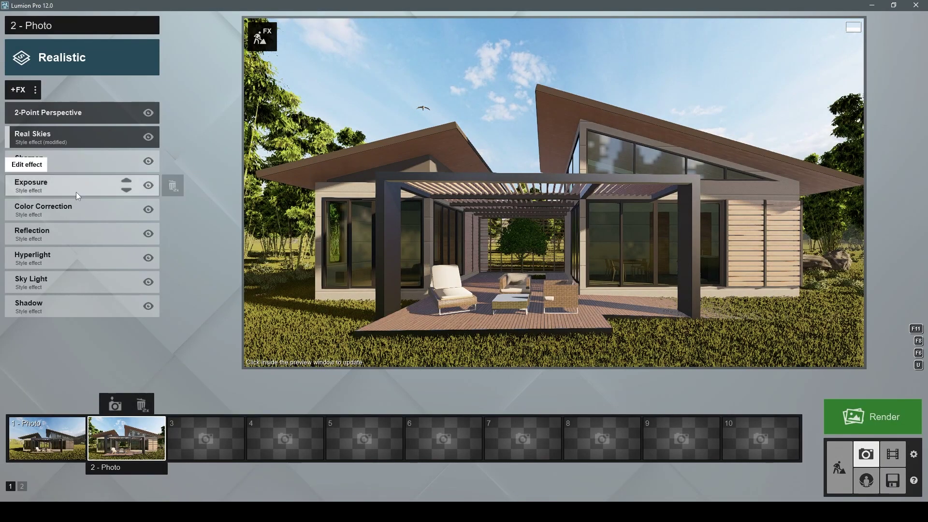
- Raise photo 2's Exposure to brighten the house and sky, then render it as a 1920x1080 JPG
left_click(77, 191)
left_click(97, 132)
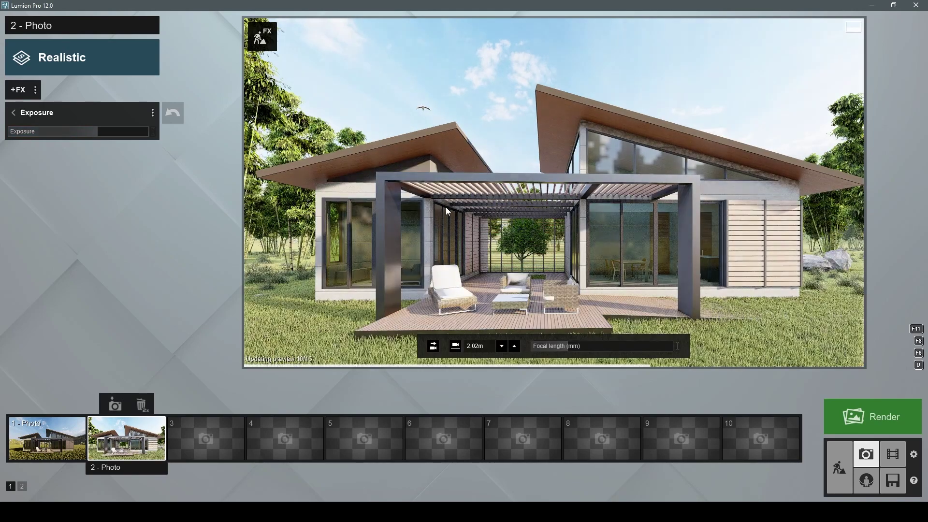
left_click(85, 131)
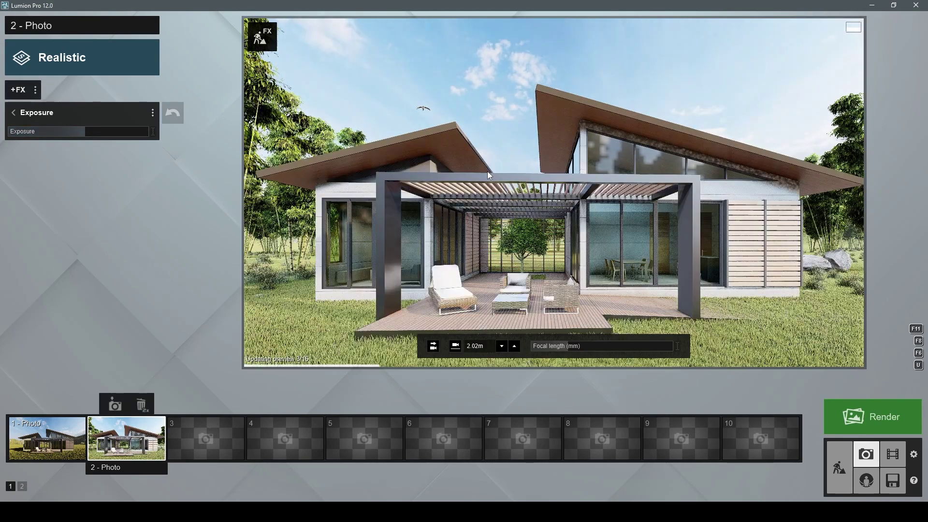
left_click(94, 131)
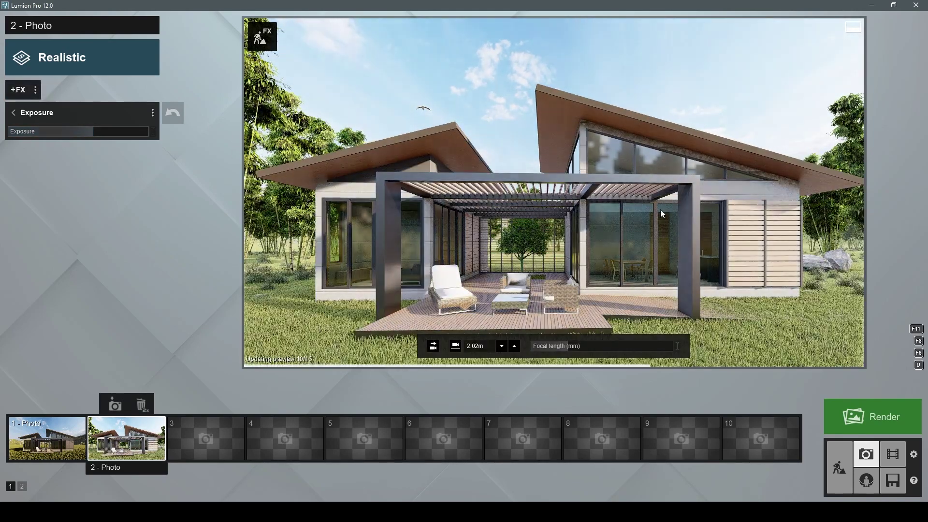
left_click(105, 131)
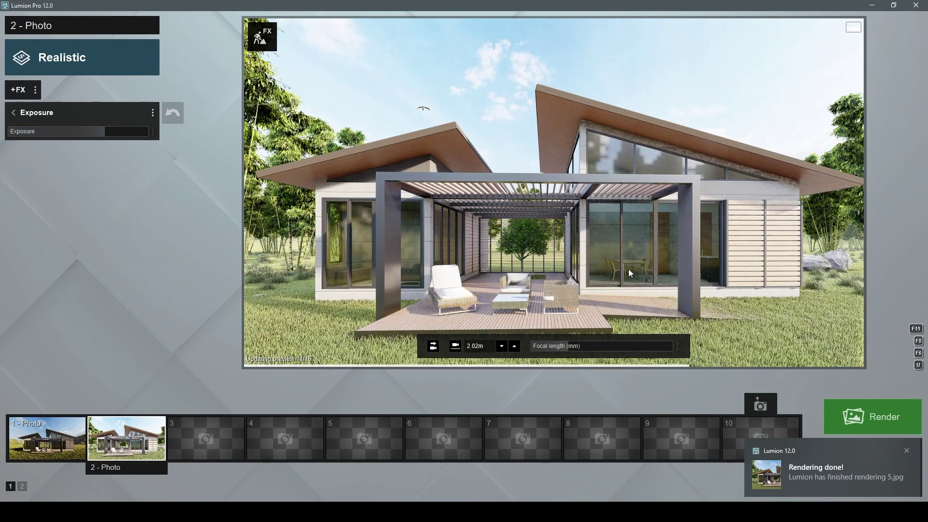
left_click(849, 449)
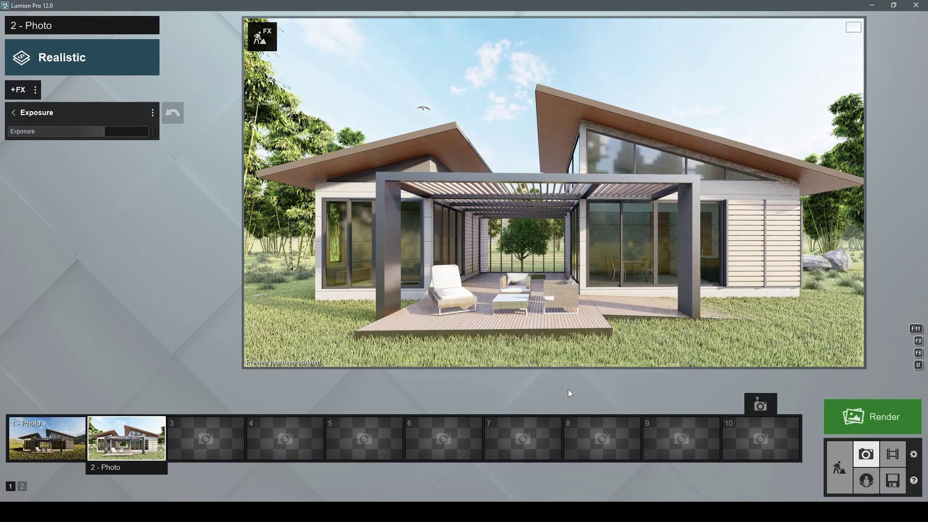